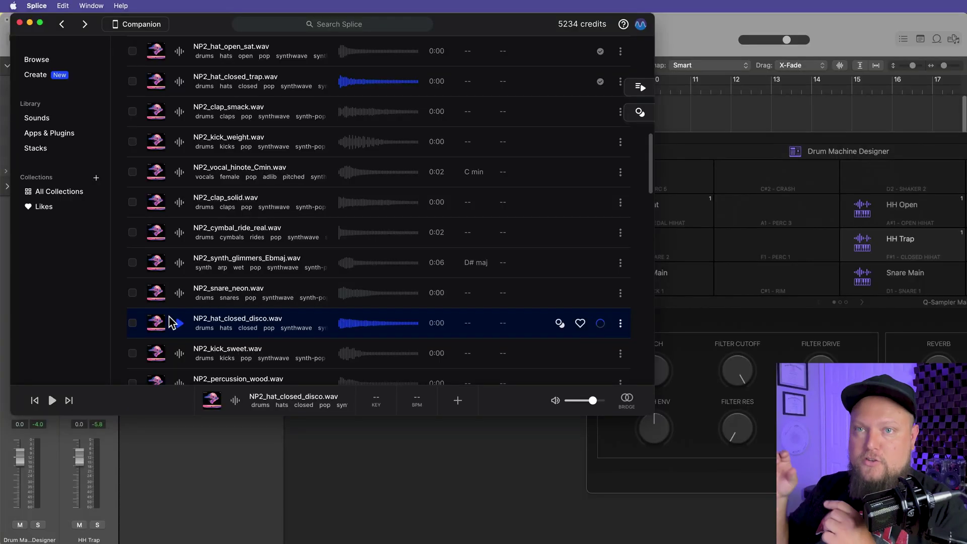
- Load NP2_hat_closed_disco.wav onto the HH Trap pad and rename the pad HH Close
drag(161, 328, 905, 240)
double_click(905, 241)
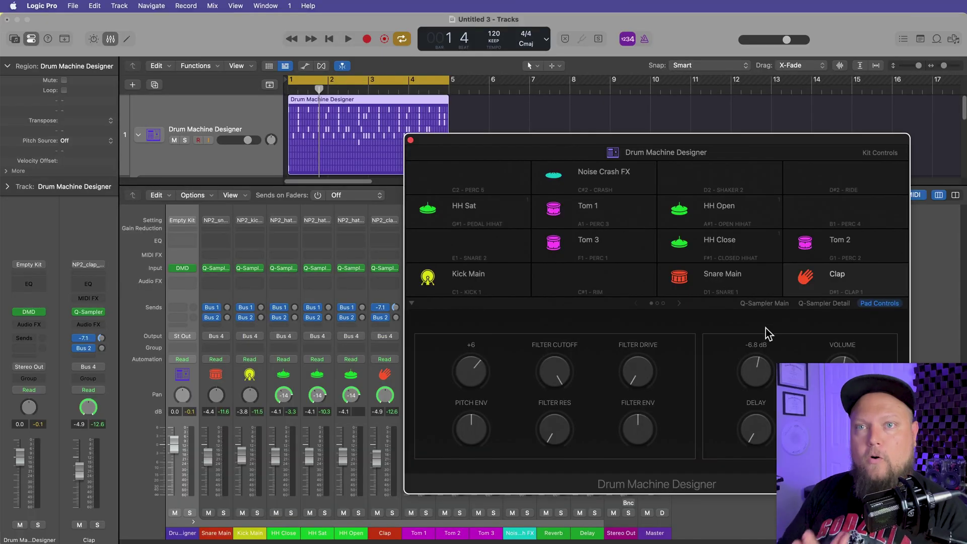
- Play the kit and set the Clap pad's pitch to +2 and its volume to -3.7 dB
key(space)
mouse_move(485, 372)
drag(484, 372, 482, 386)
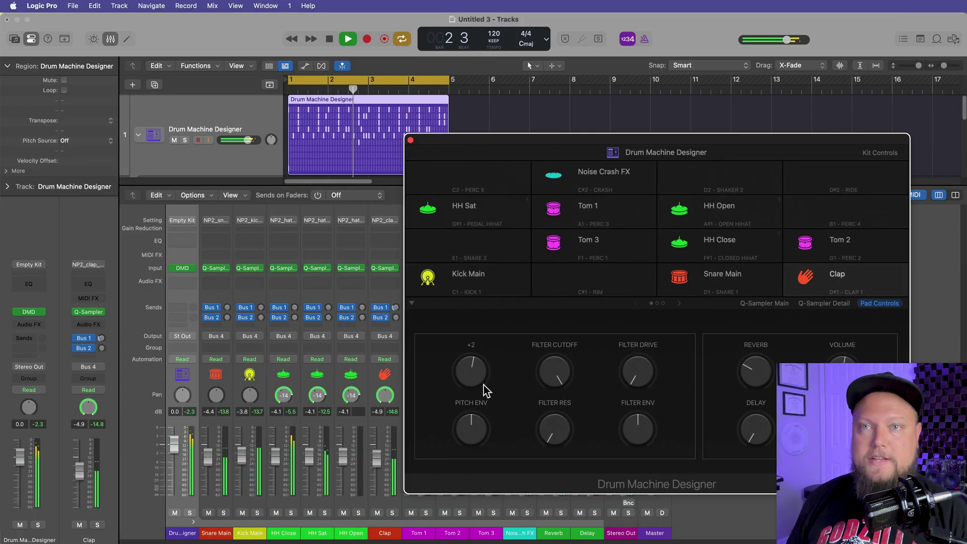
drag(843, 376, 842, 368)
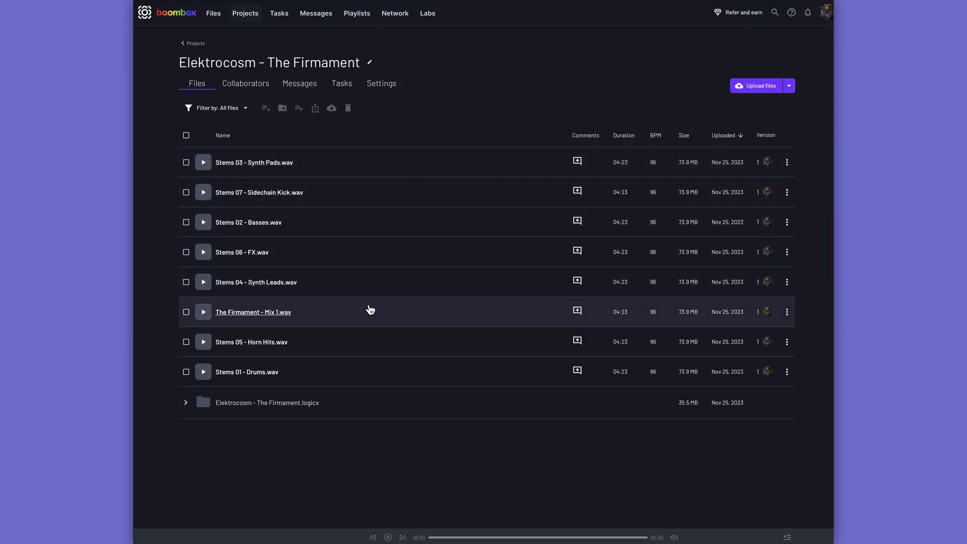
- Expand the .logicx project folder and browse its Media contents
click(185, 406)
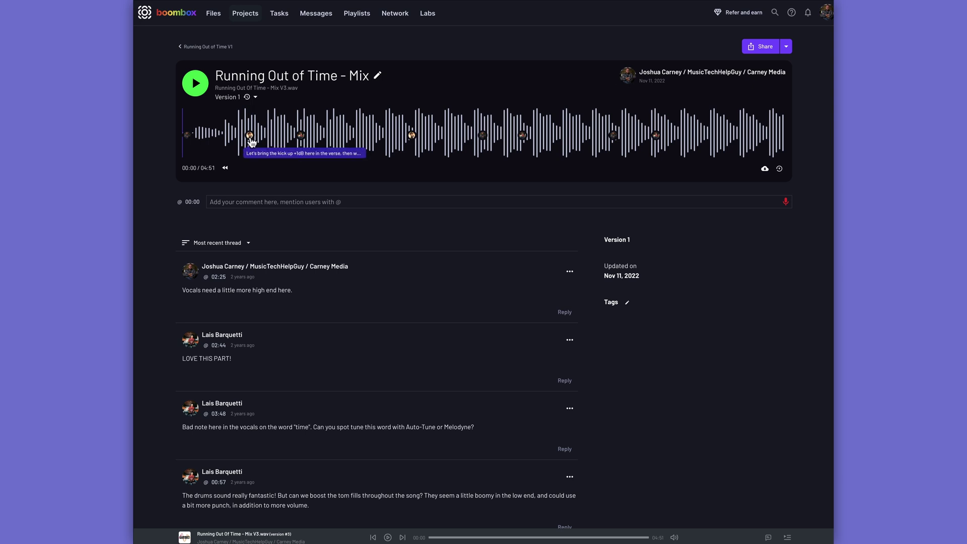
scroll(252, 141, down, 5)
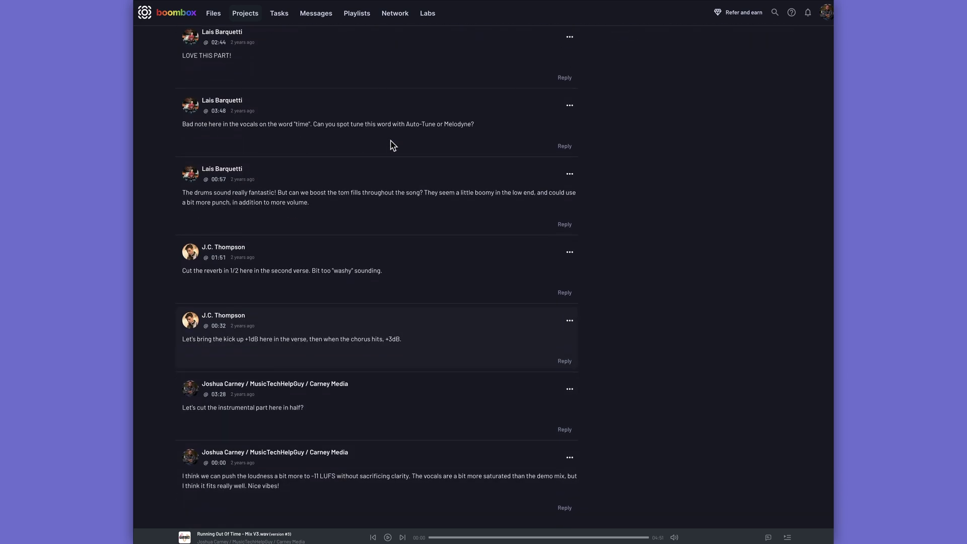
scroll(671, 149, up, 15)
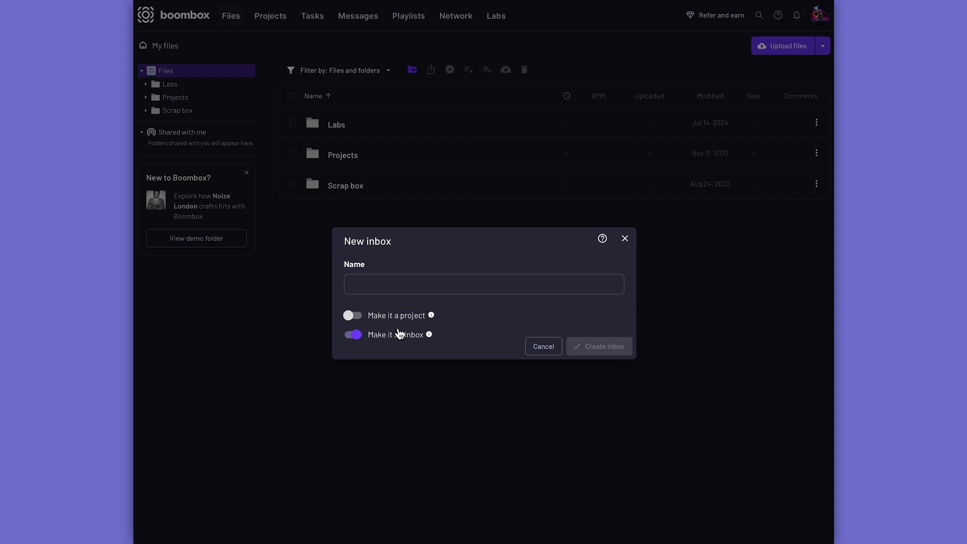
- Create a new inbox named 'Mix' in My files
click(400, 285)
text(Mix Project 1)
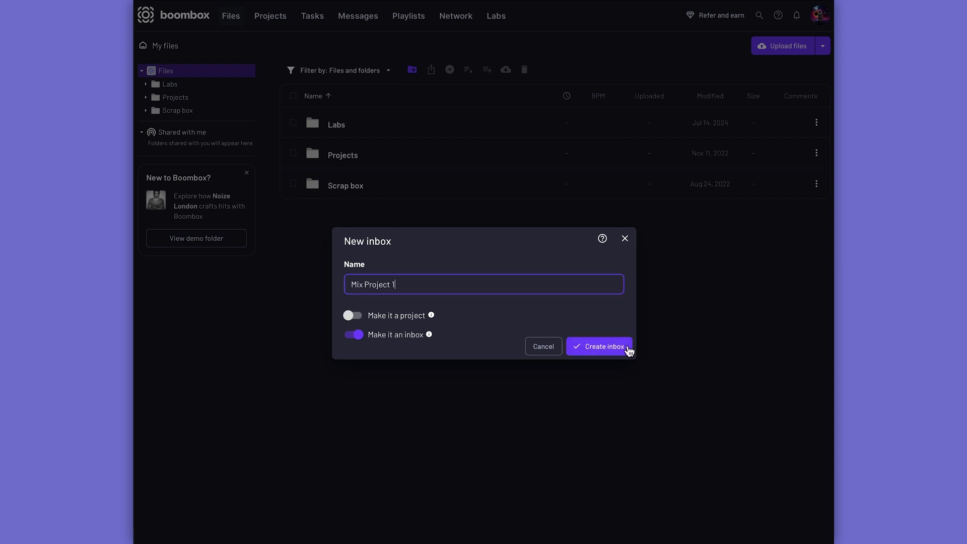
click(628, 346)
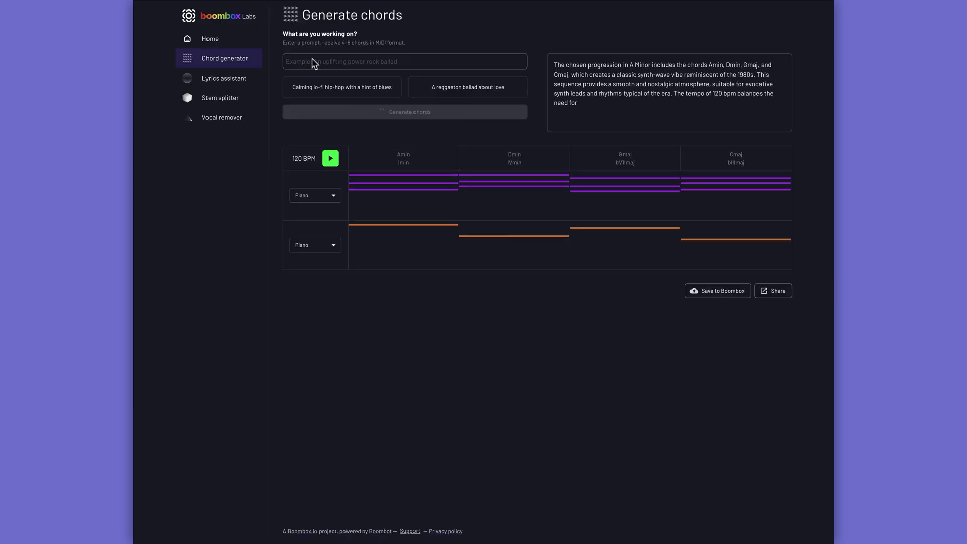
- Try the chord refine prompt, then solo the Bass stem in Stem splitter
click(312, 60)
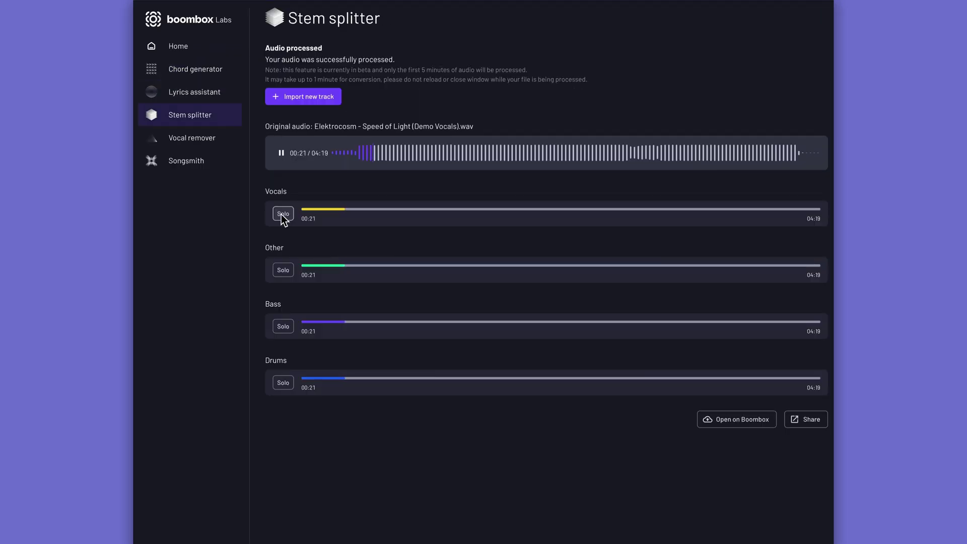
click(286, 327)
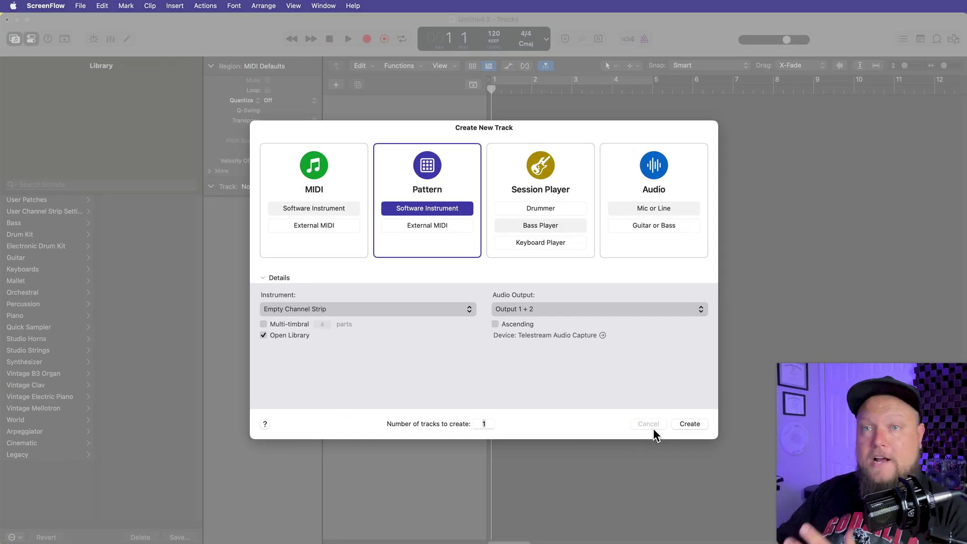
- Set the new Pattern software instrument track's instrument to Empty Channel Strip
click(425, 178)
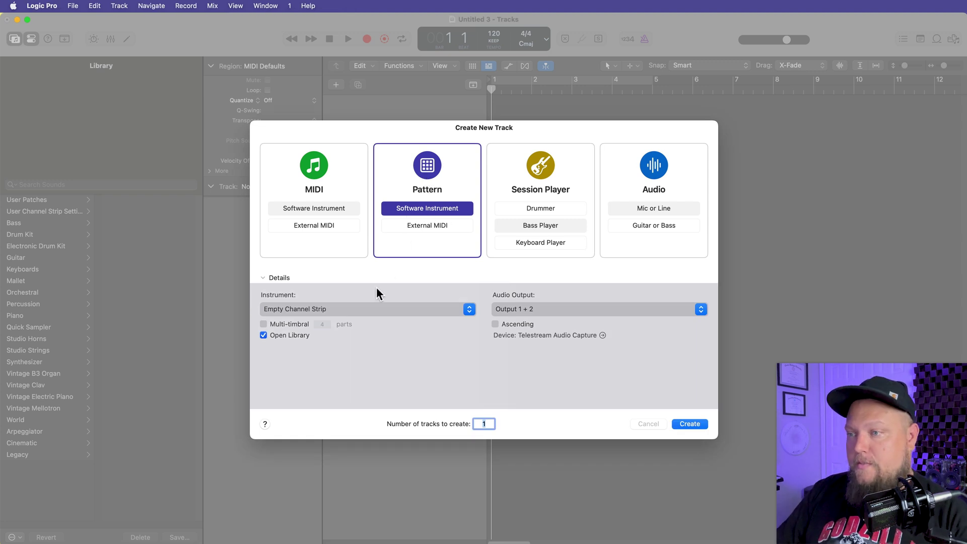
click(369, 308)
key(Escape)
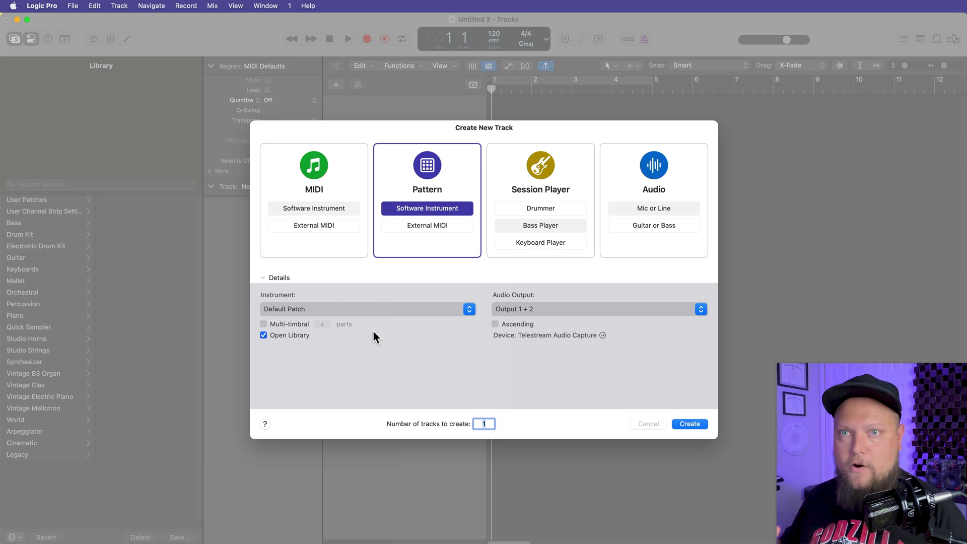
click(376, 308)
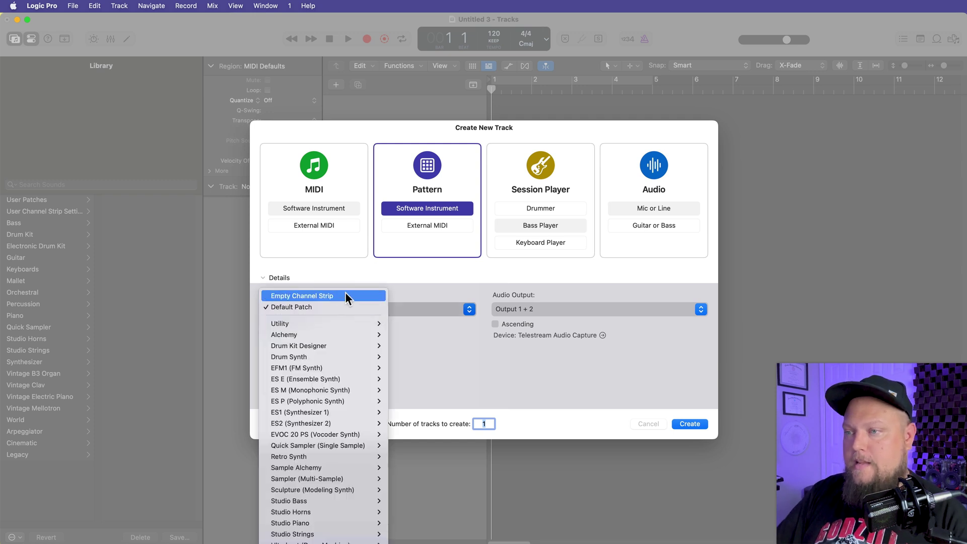
click(346, 295)
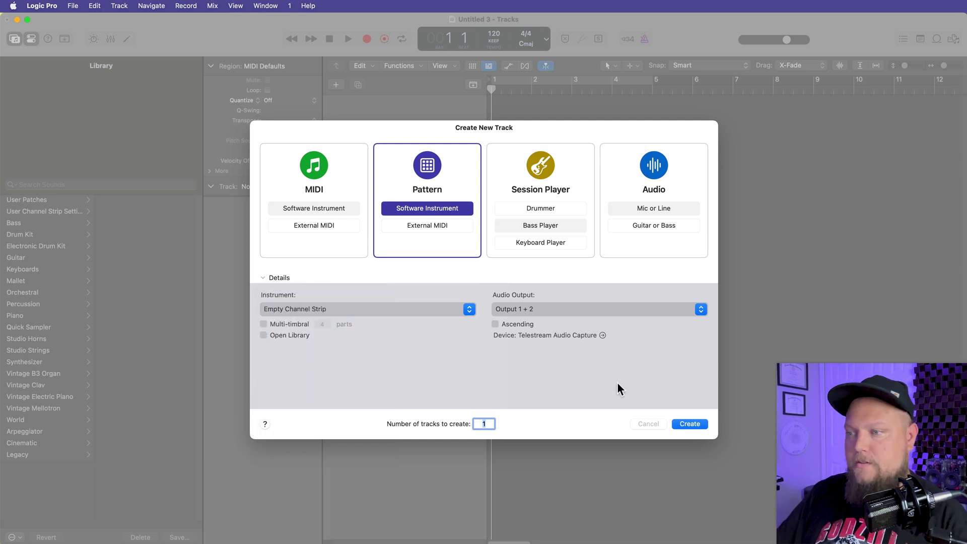
- Create the track, hide the Library and load Drum Machine Designer as its instrument
click(689, 424)
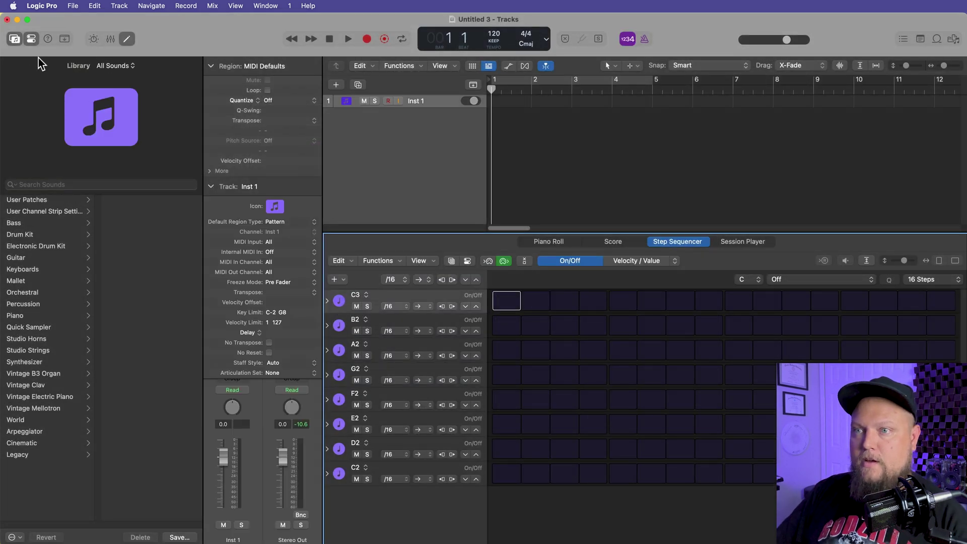
click(14, 38)
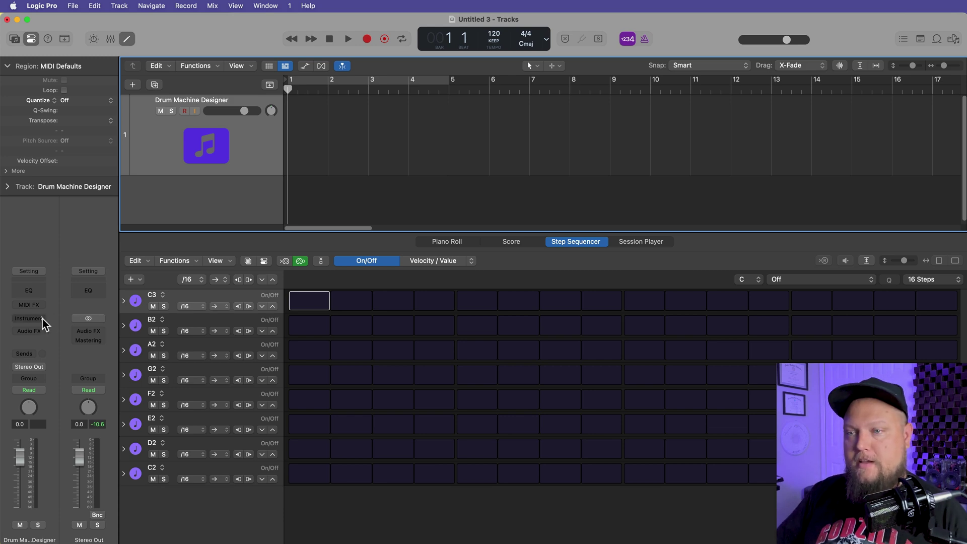
click(42, 319)
click(42, 318)
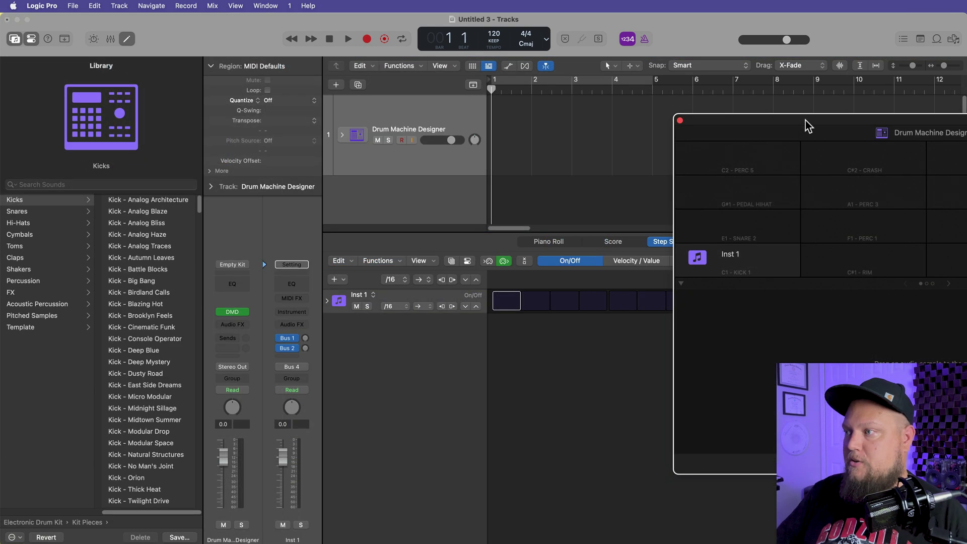
drag(808, 119, 494, 120)
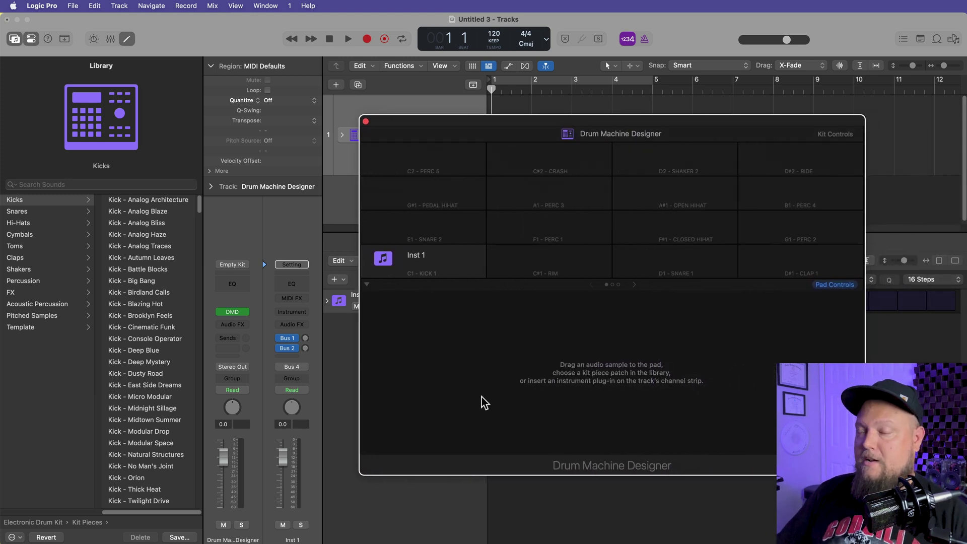
- Close and reopen the Drum Machine Designer window, then expand and collapse the kit's track stack
click(367, 122)
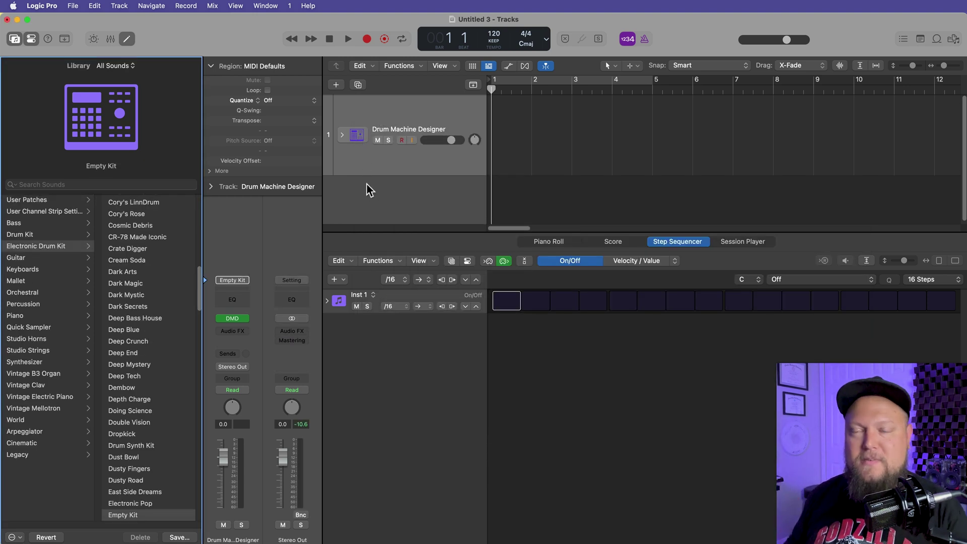
click(233, 319)
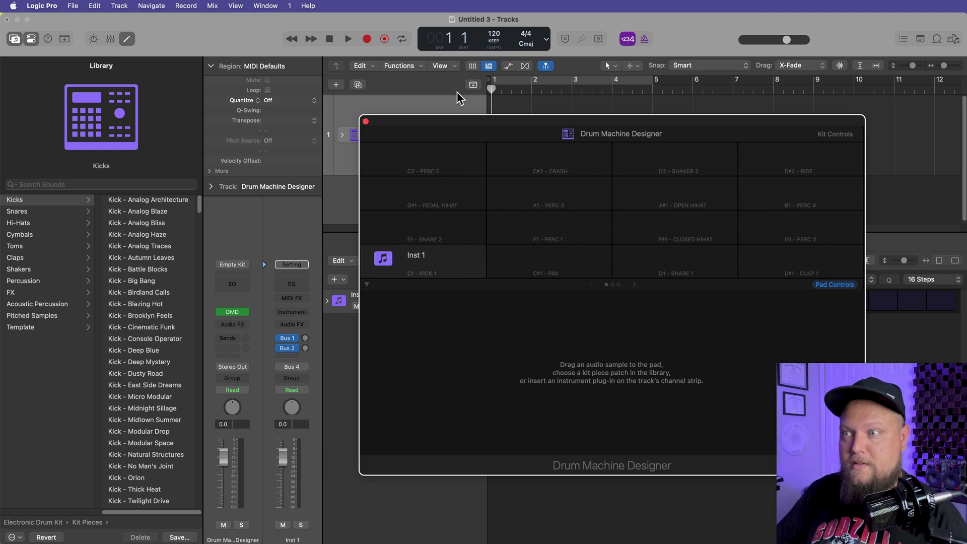
click(366, 121)
click(342, 136)
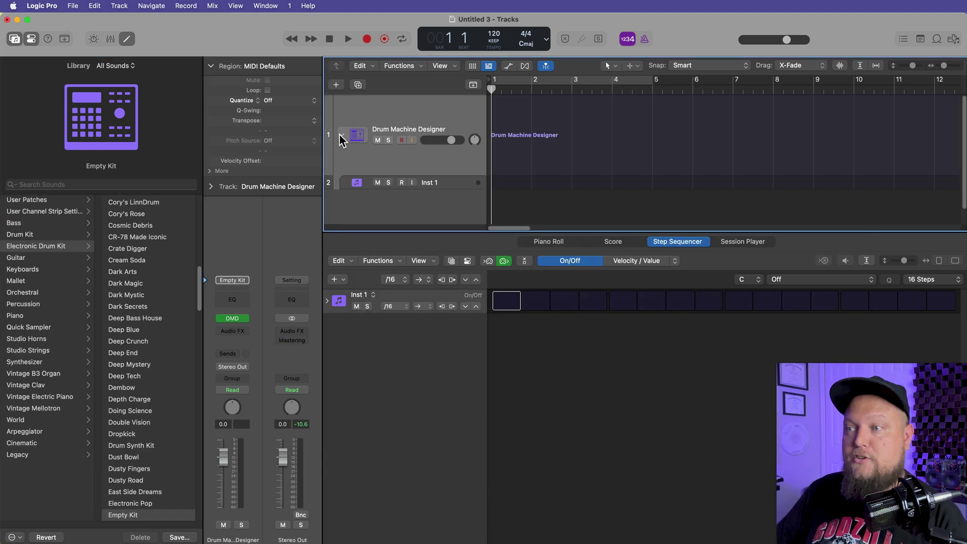
click(342, 136)
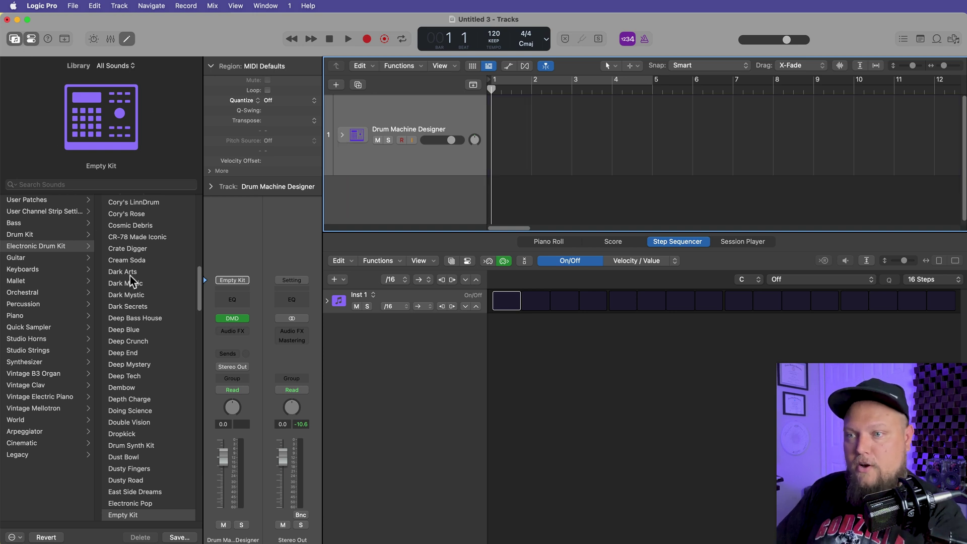
- Hide the Library again, reopen the Drum Machine Designer pads and bring Splice forward
click(14, 40)
click(25, 319)
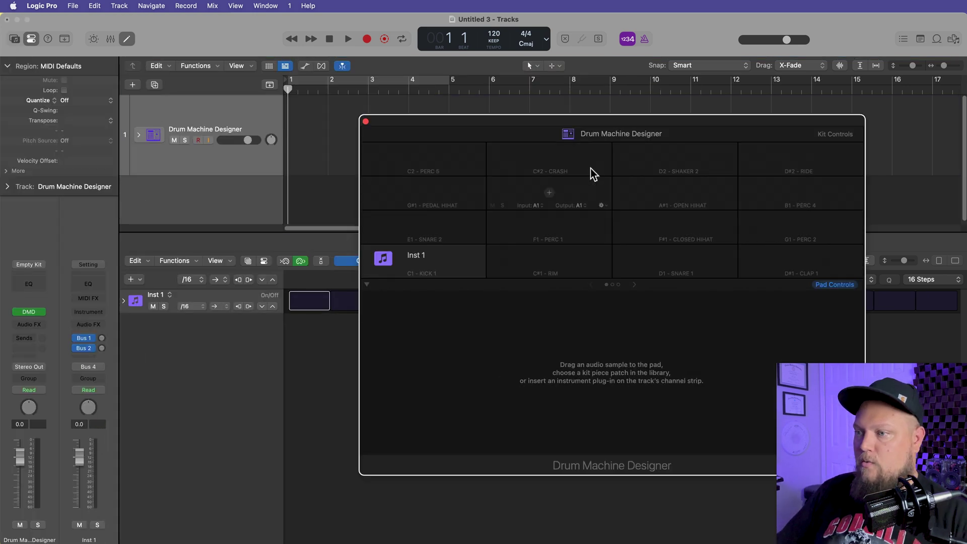
mouse_move(449, 258)
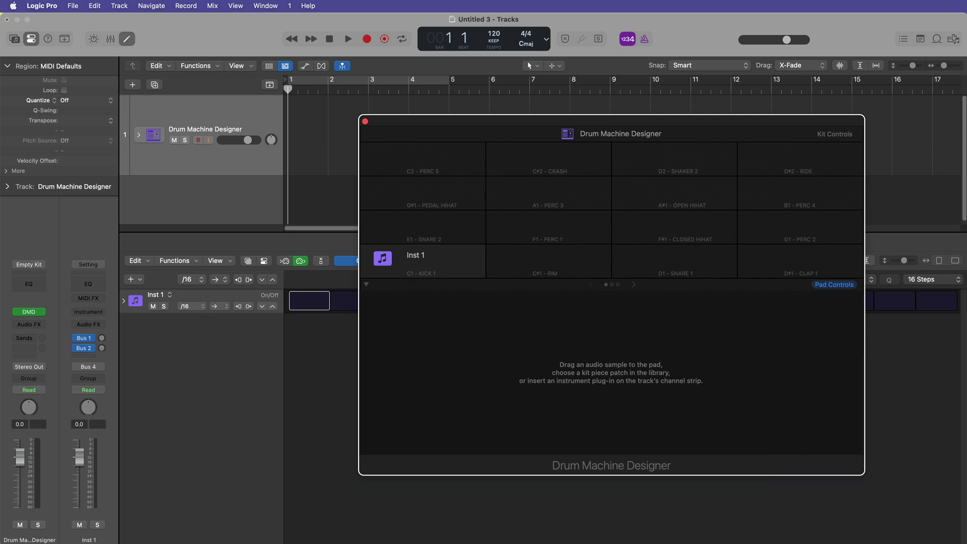
key(super+Tab)
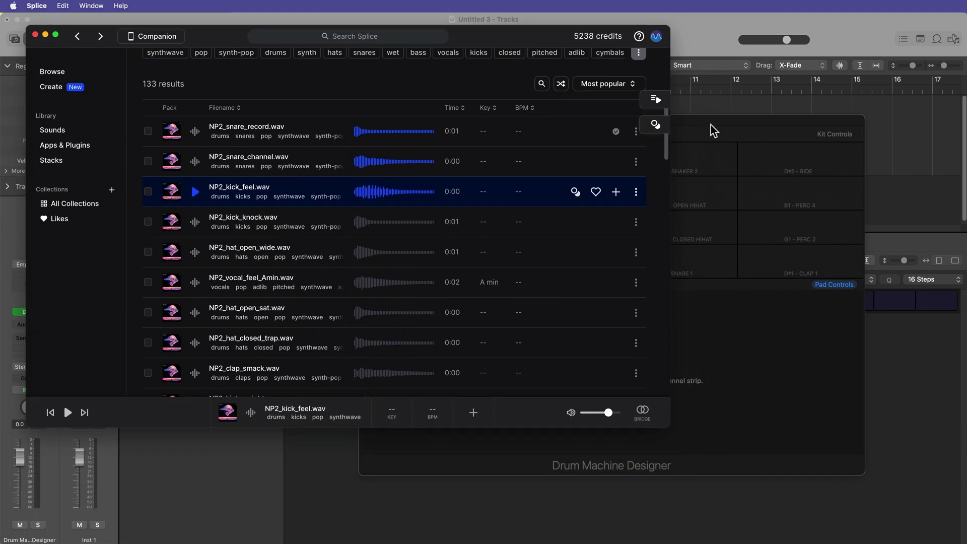
- Reposition the kit window and scroll the Neon Pop 2 pack page down toward its samples
drag(711, 125, 789, 161)
click(507, 35)
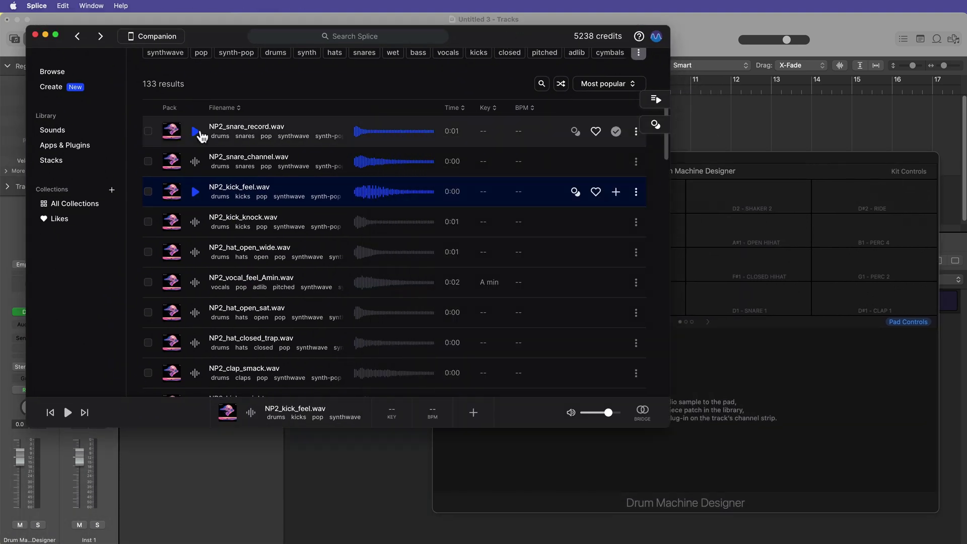
scroll(245, 203, up, 5)
scroll(245, 202, up, 2)
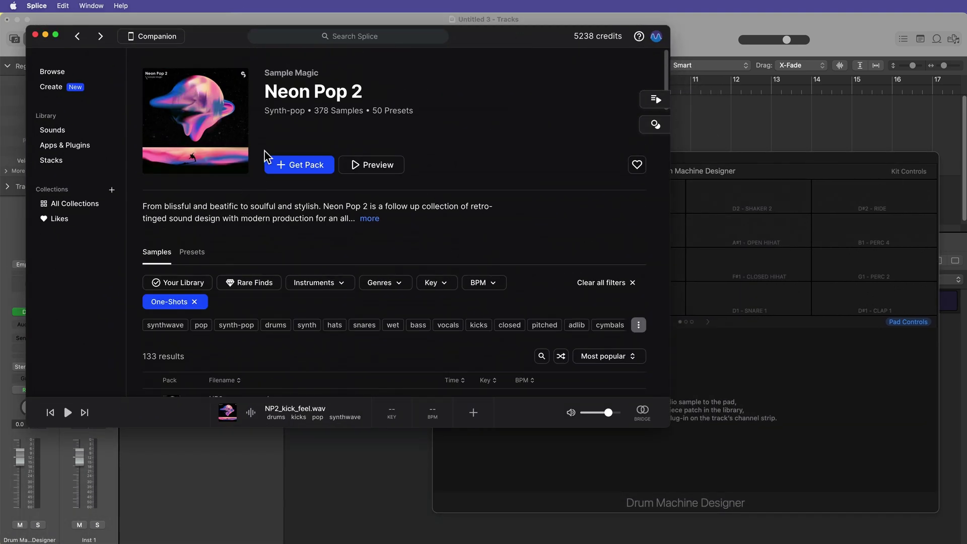
drag(266, 91, 379, 89)
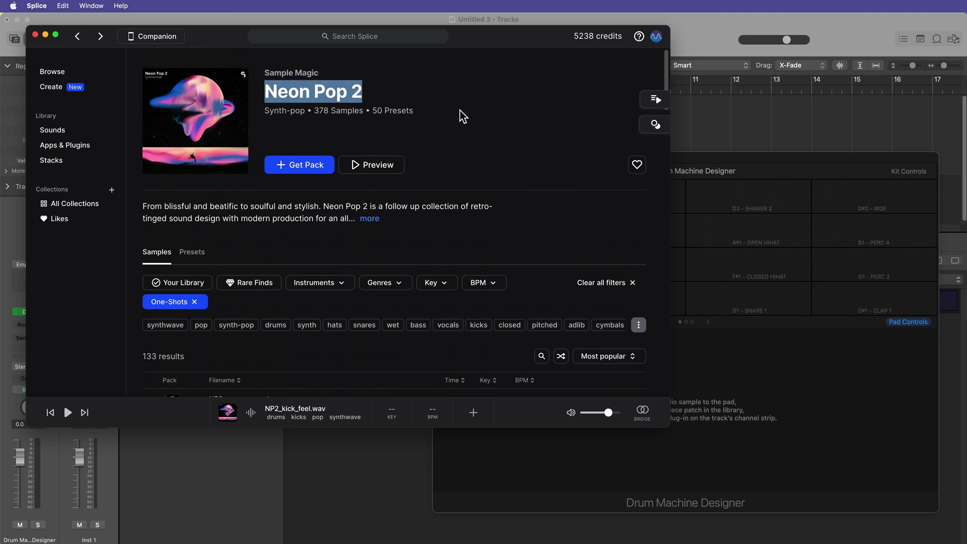
scroll(463, 139, down, 5)
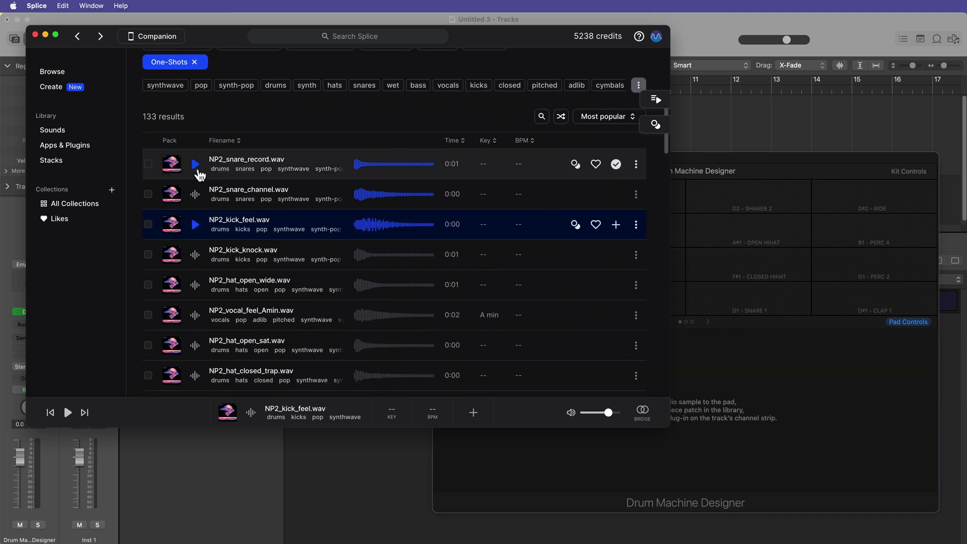
- Preview the NP2_snare_record one-shot
click(761, 158)
click(241, 137)
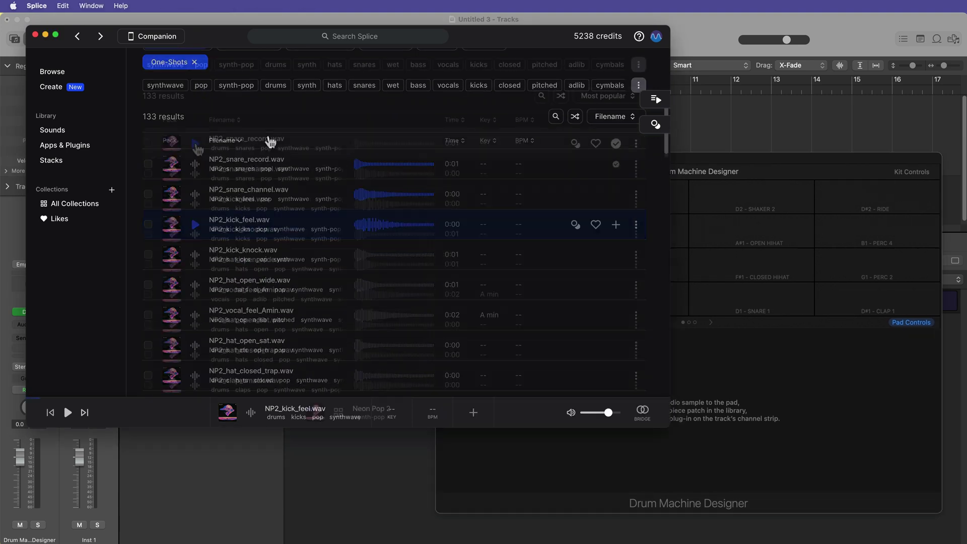
scroll(222, 144, down, 1)
click(196, 146)
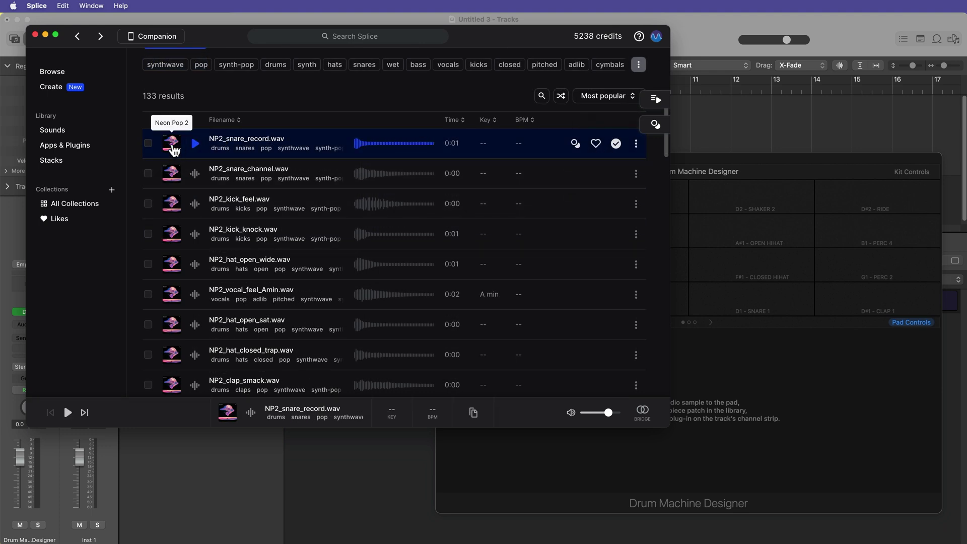
- Load NP2_snare_record onto the D1 Snare 1 pad and rename it Snare Main
drag(173, 146, 745, 300)
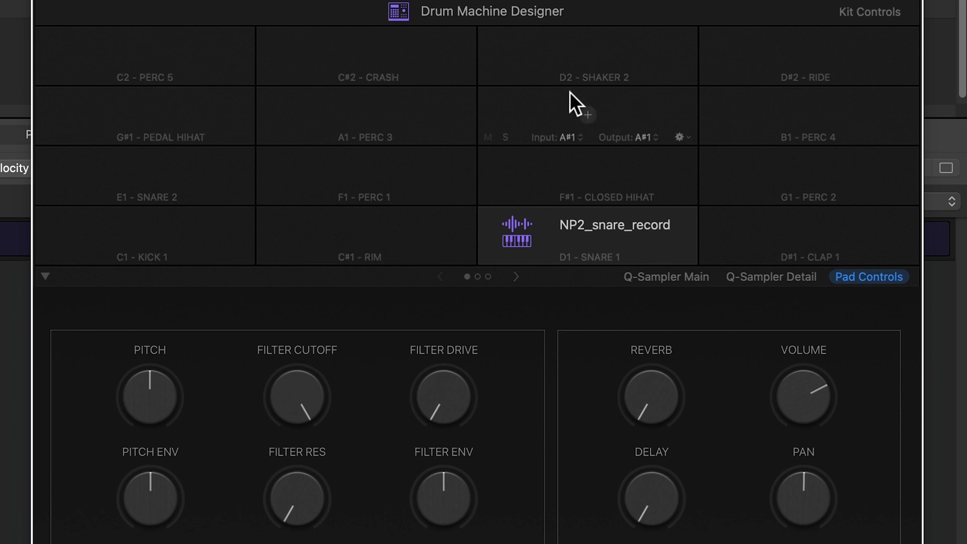
double_click(620, 226)
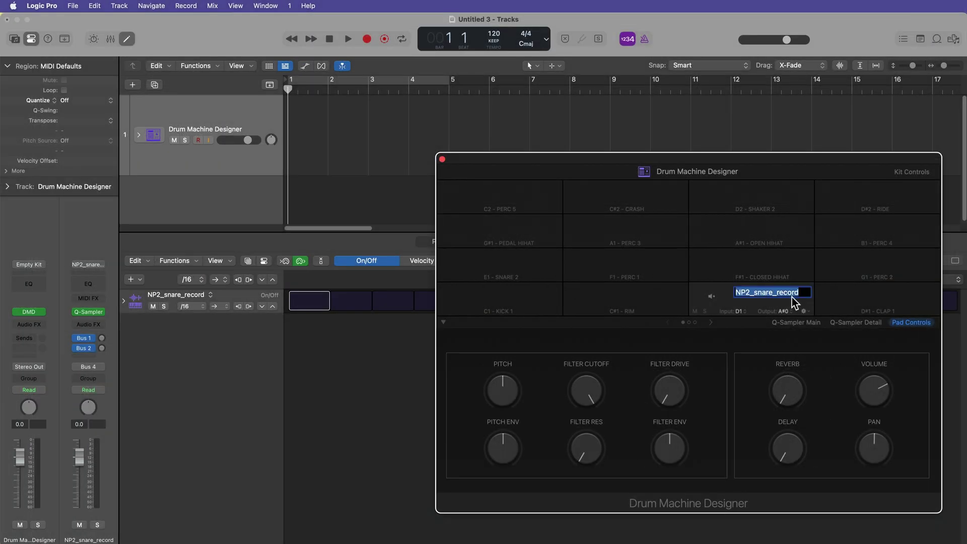
text(Snare Main)
key(Return)
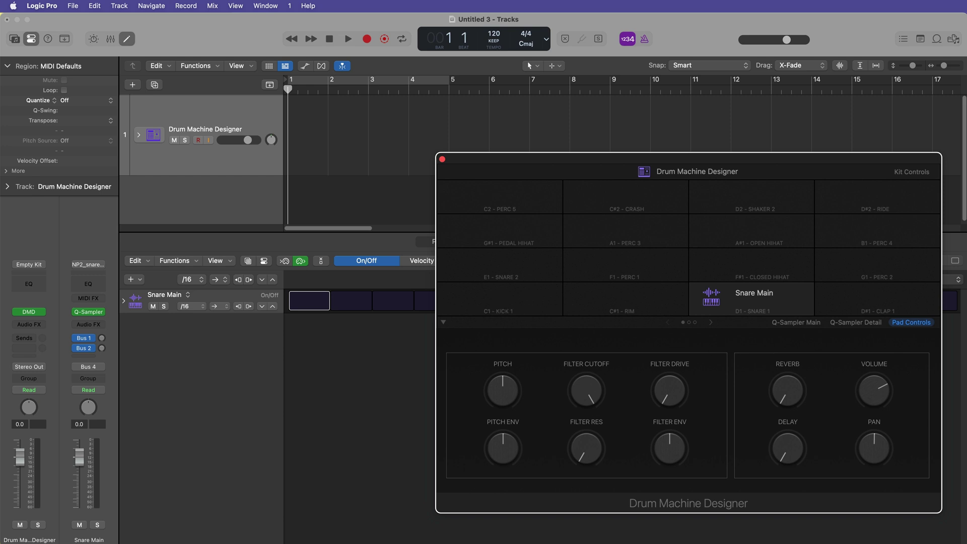
- Audition NP2_kick_feel, NP2_kick_knock, NP2_hat_open_wide and NP2_vocal_feel_Amin, ending on NP2_kick_feel
key(super+Tab)
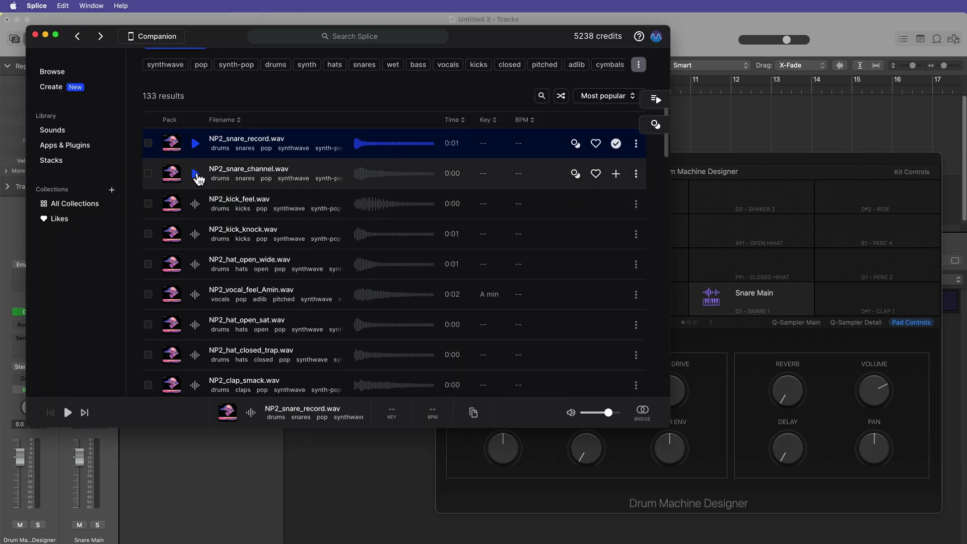
click(195, 204)
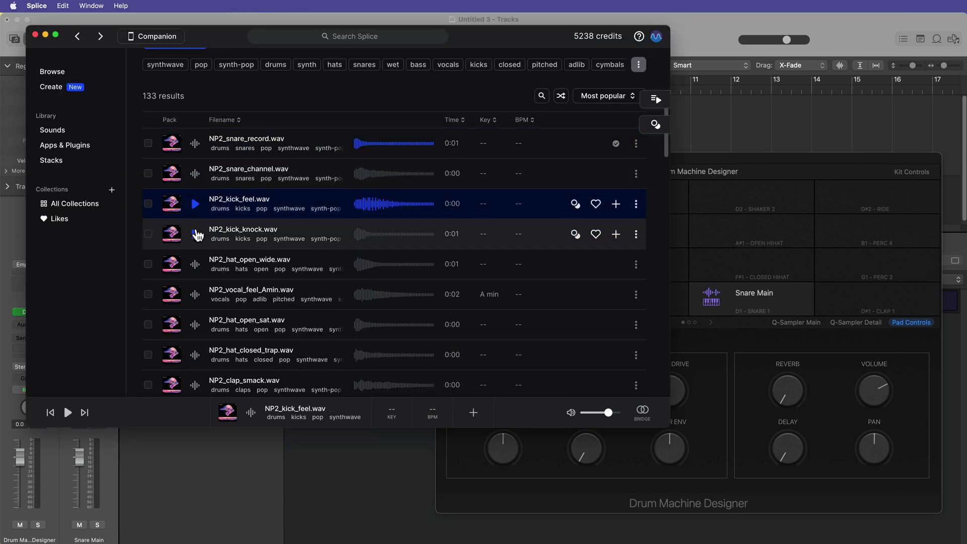
click(196, 234)
click(195, 204)
click(195, 264)
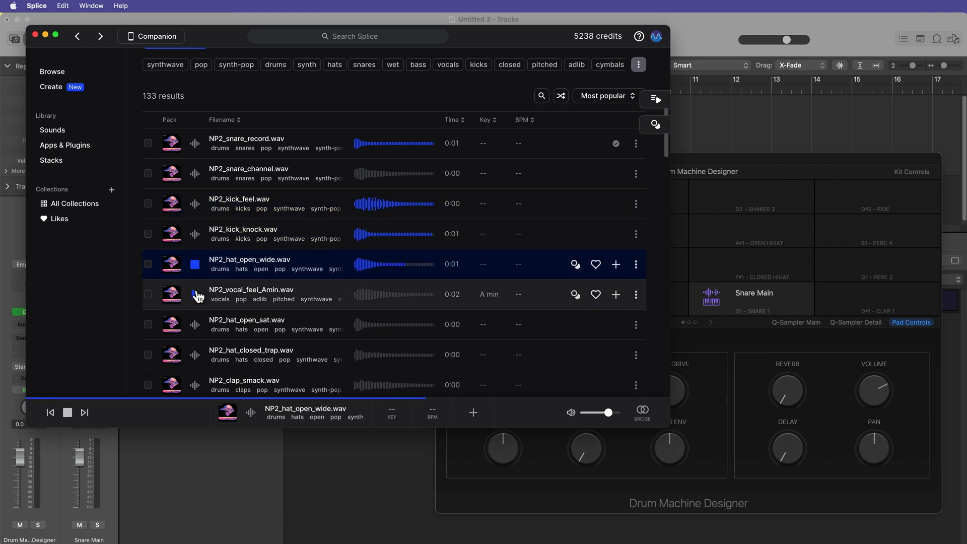
click(195, 294)
click(195, 205)
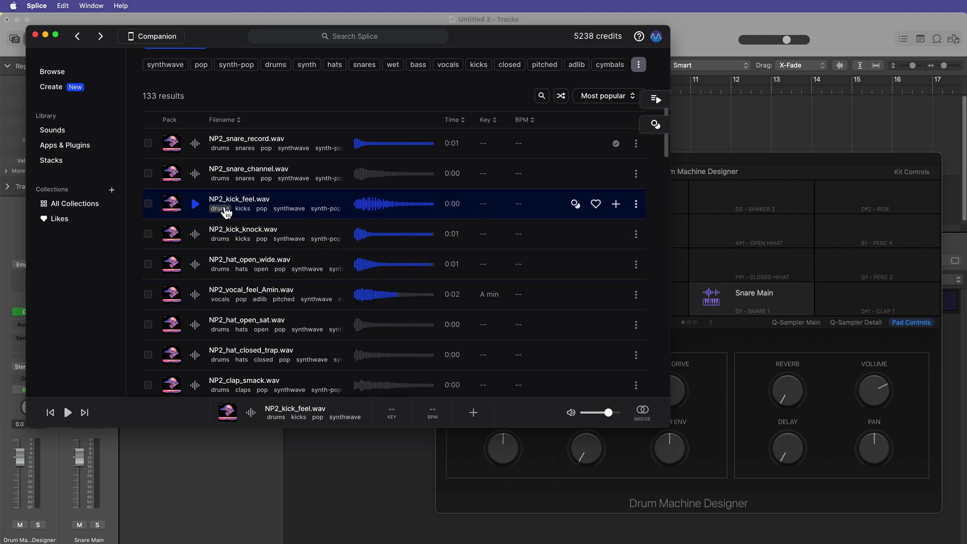
- Download NP2_kick_feel, load it onto the C1 Kick 1 pad and rename it Kick Main
click(615, 204)
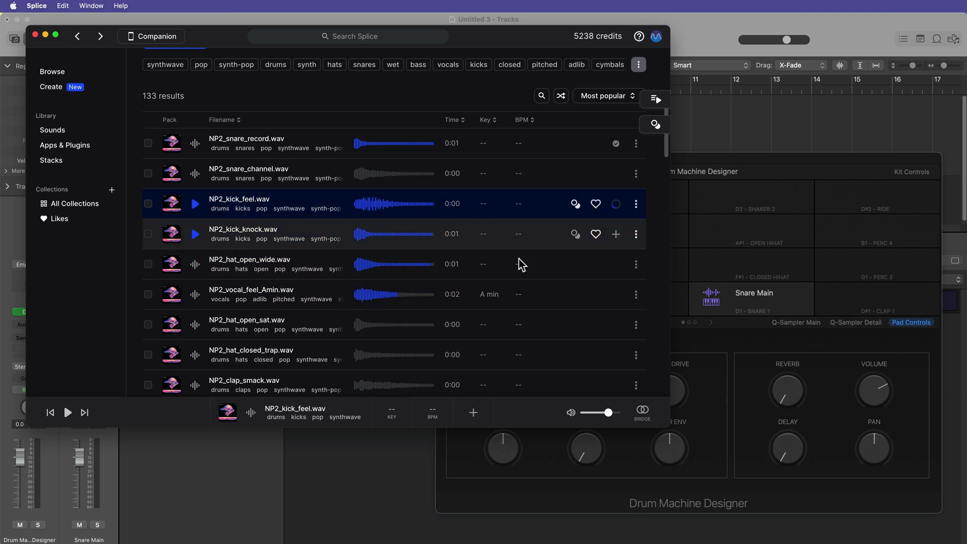
click(746, 161)
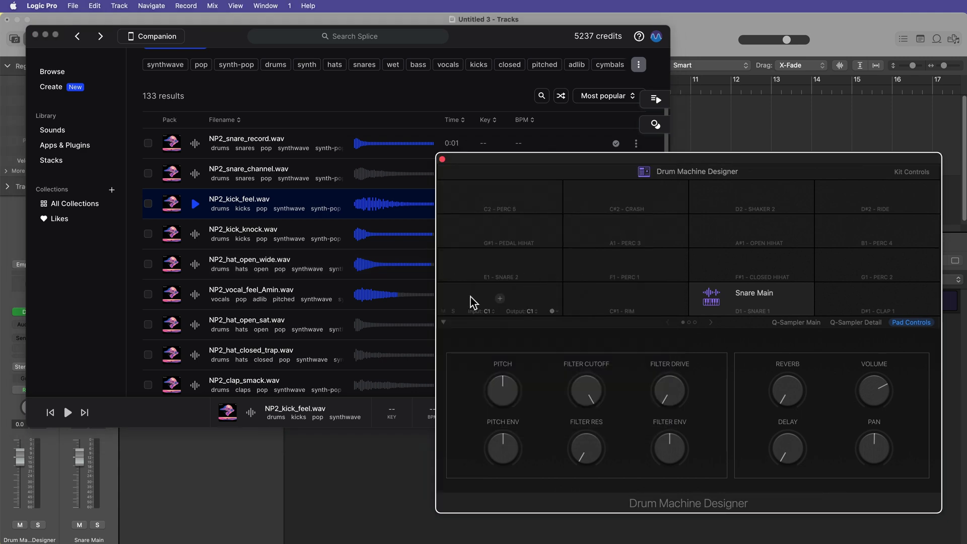
click(172, 203)
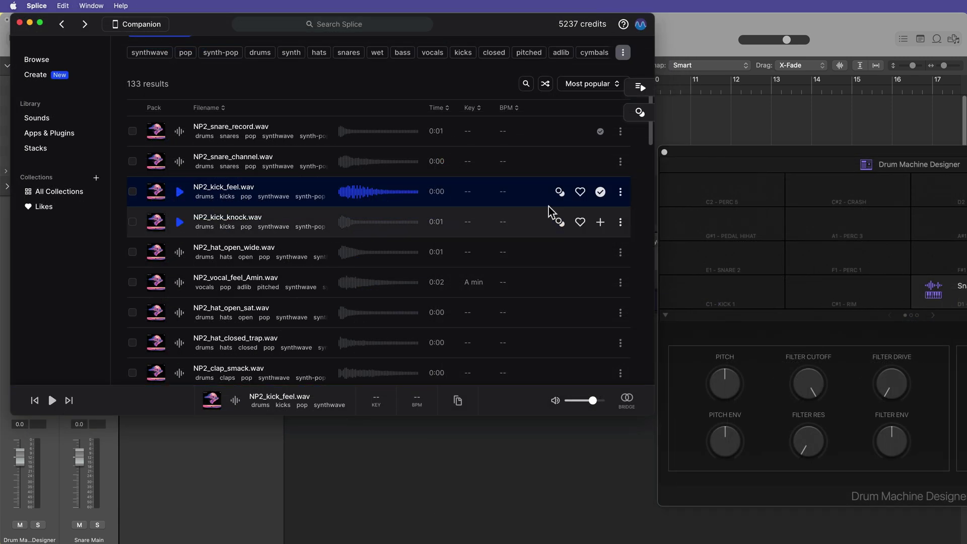
drag(156, 193, 747, 294)
click(804, 262)
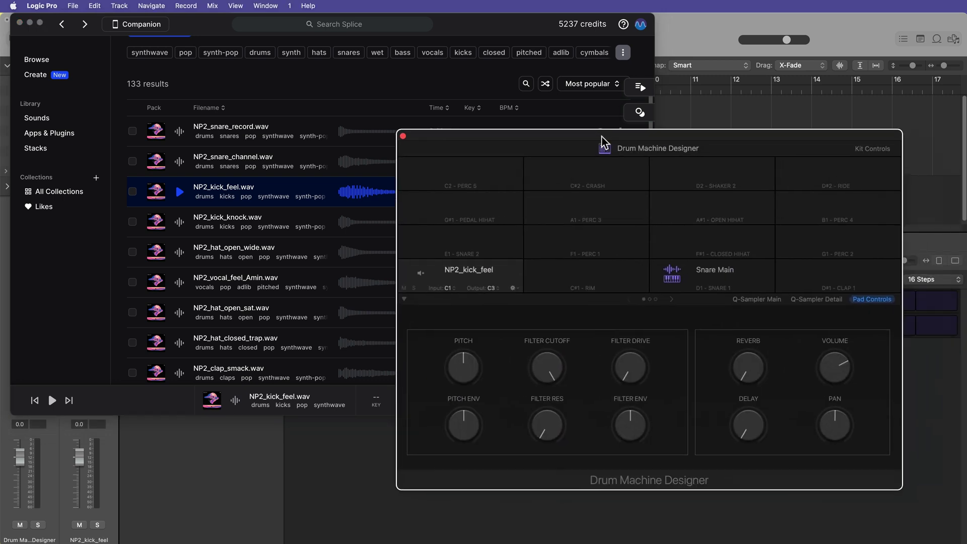
double_click(479, 283)
text(Kick Main)
key(Return)
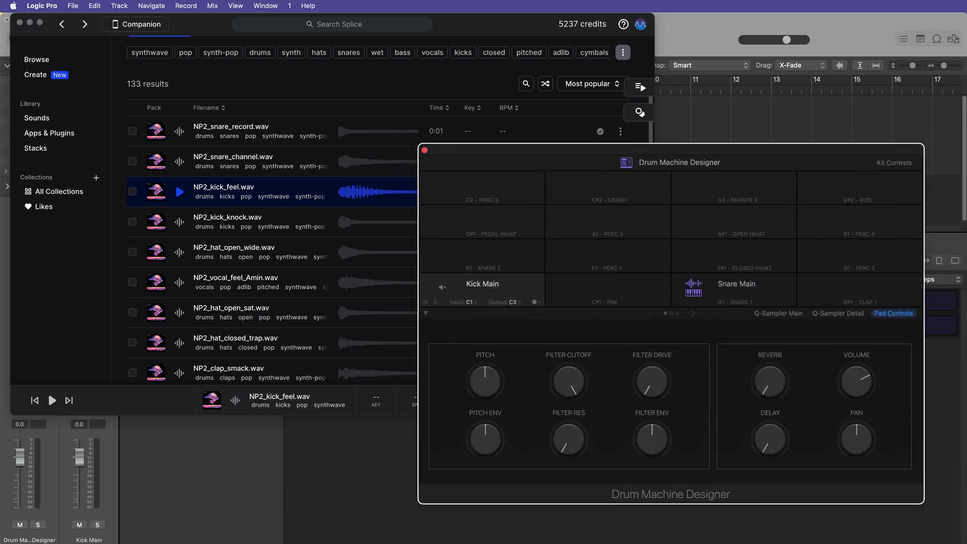
- Audition the Kick Main and Snare Main pads
click(442, 288)
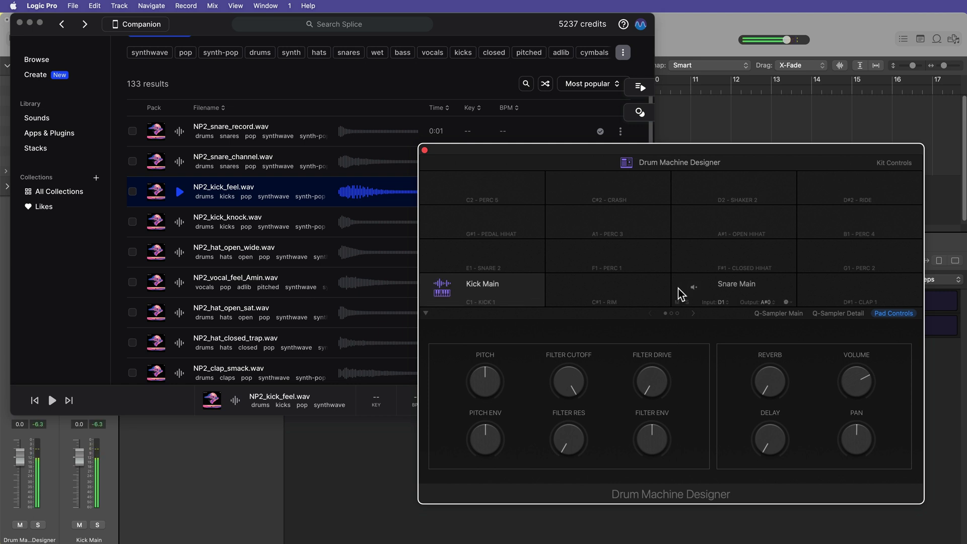
click(694, 289)
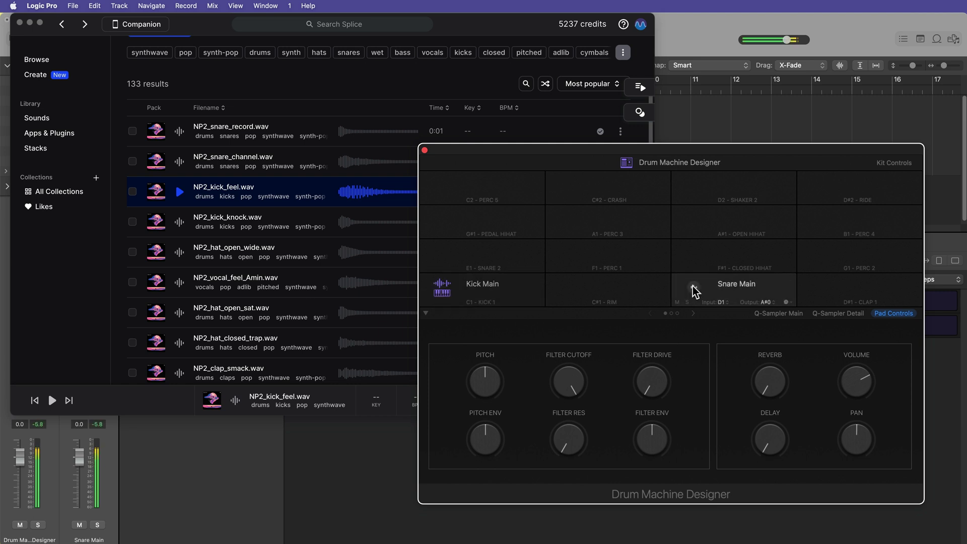
click(451, 285)
click(452, 286)
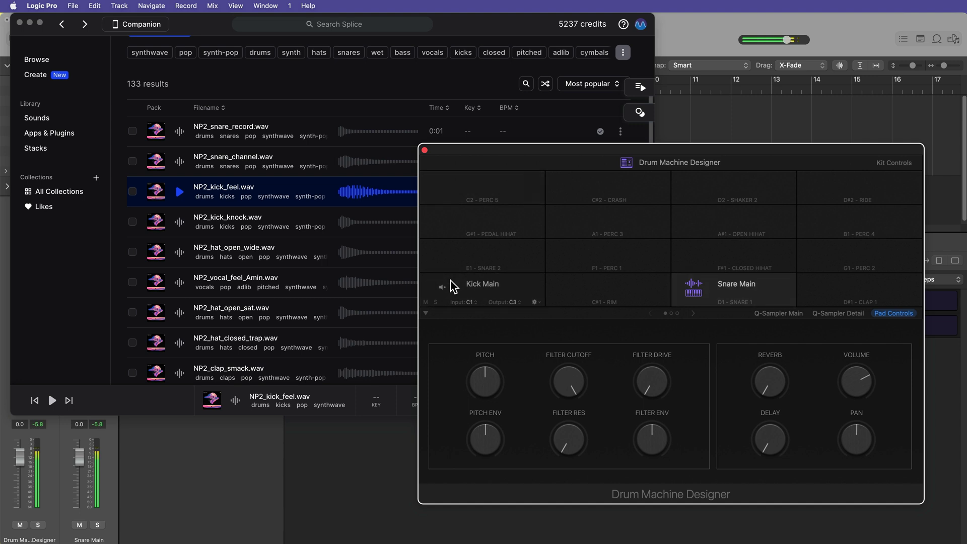
click(451, 286)
click(452, 286)
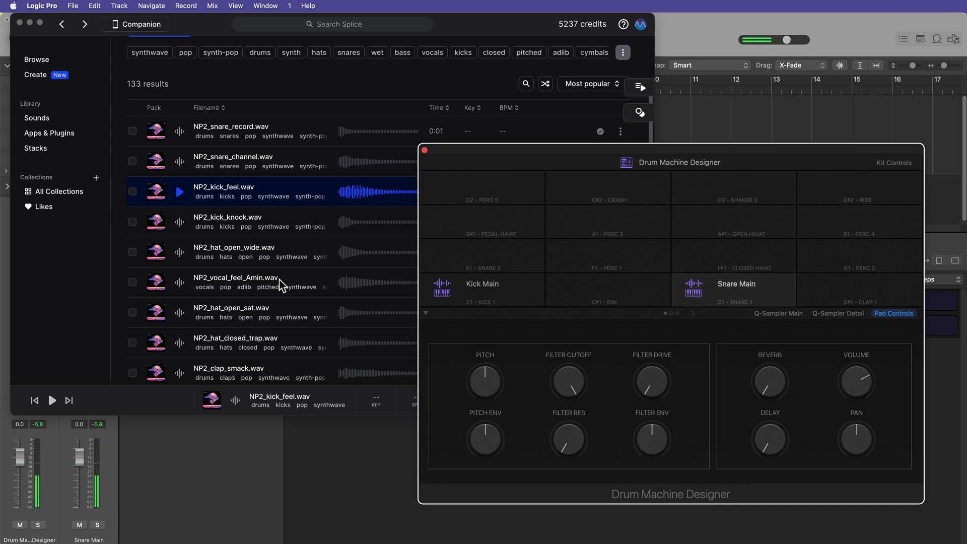
- Compare the open wide, open sat and closed trap hats, then download NP2_hat_open_wide.wav
click(266, 219)
click(179, 254)
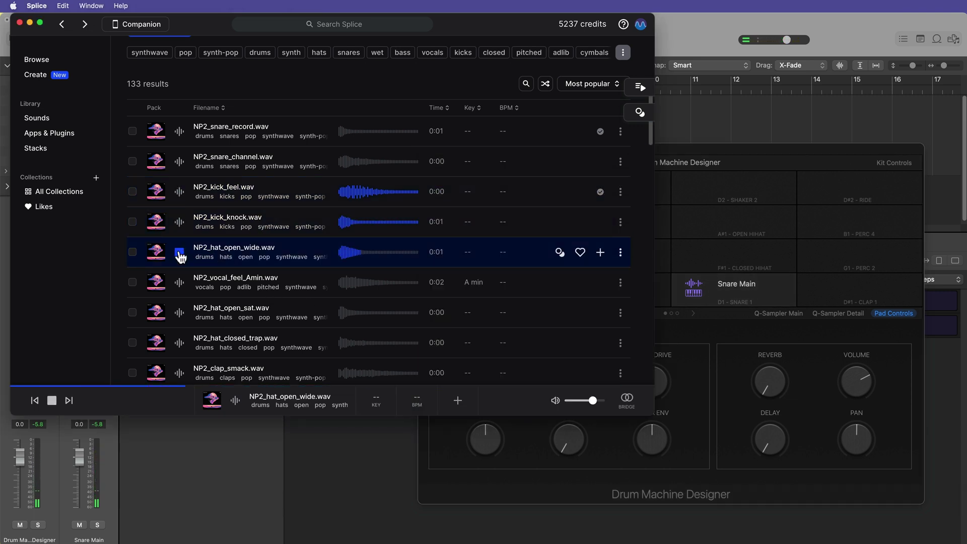
click(181, 313)
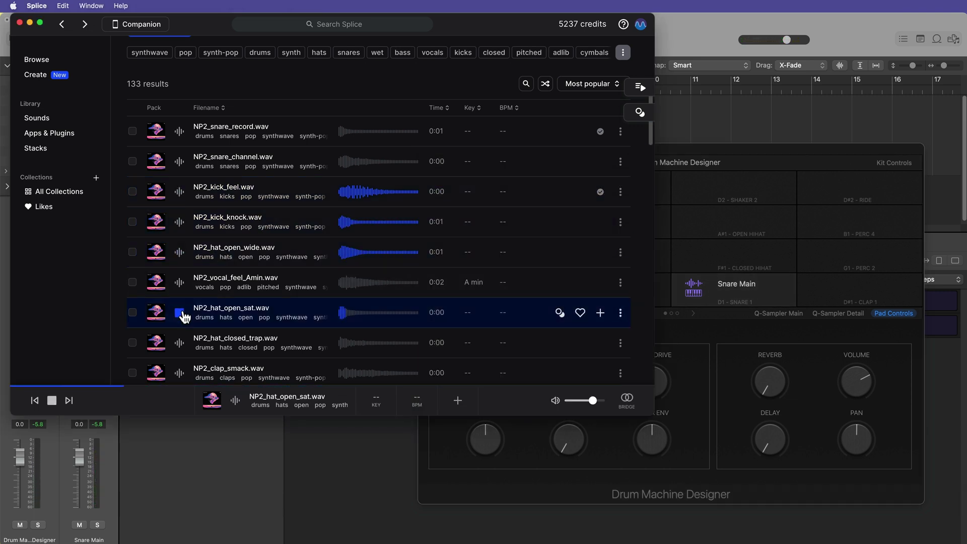
click(181, 342)
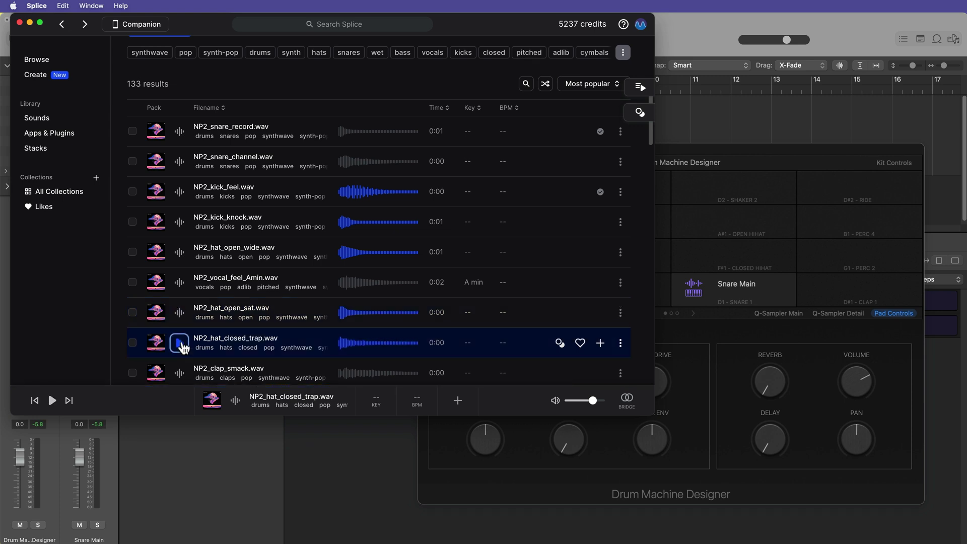
click(182, 314)
click(181, 341)
click(182, 255)
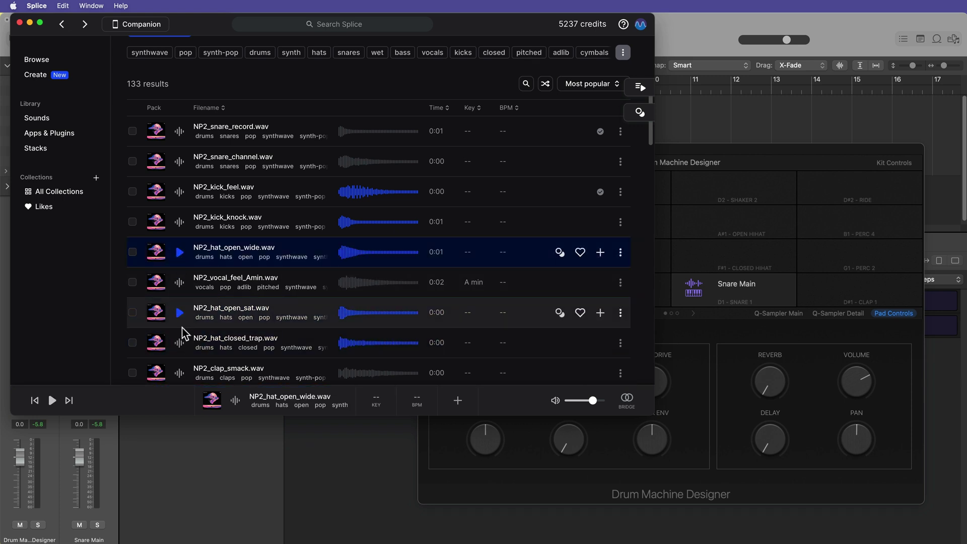
click(180, 343)
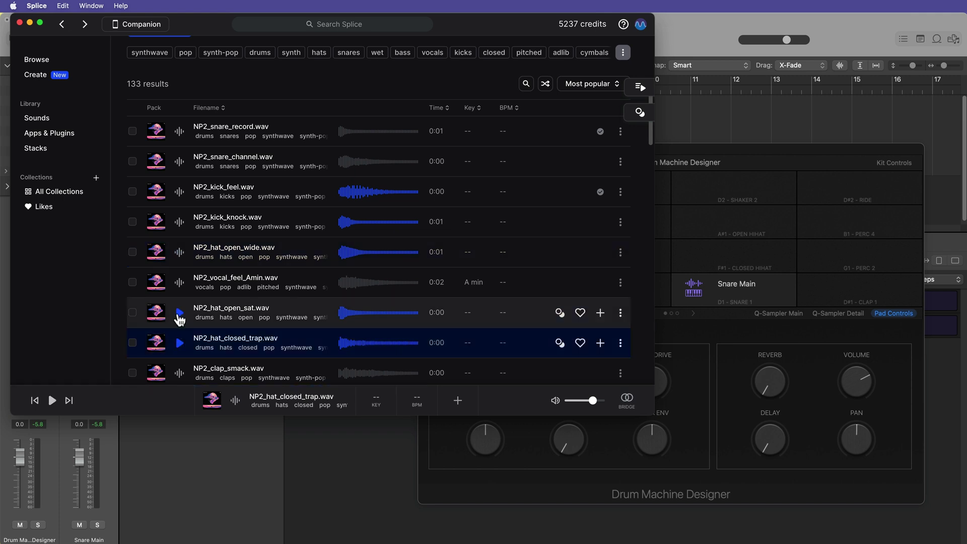
click(180, 315)
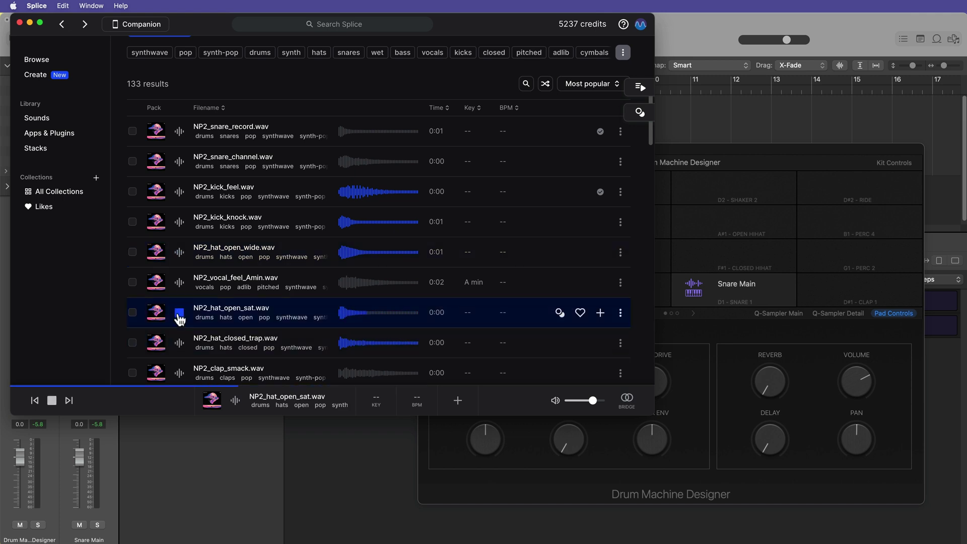
click(181, 254)
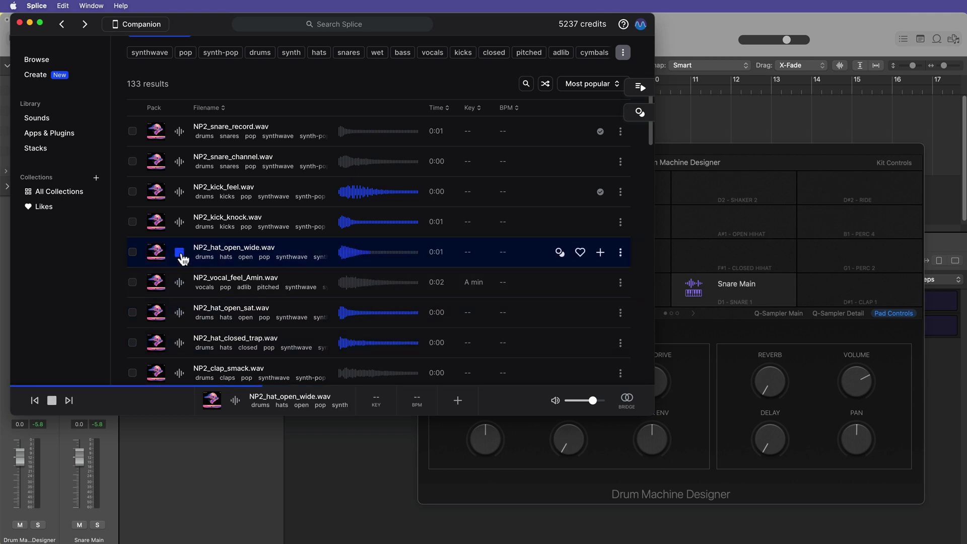
click(600, 252)
click(720, 155)
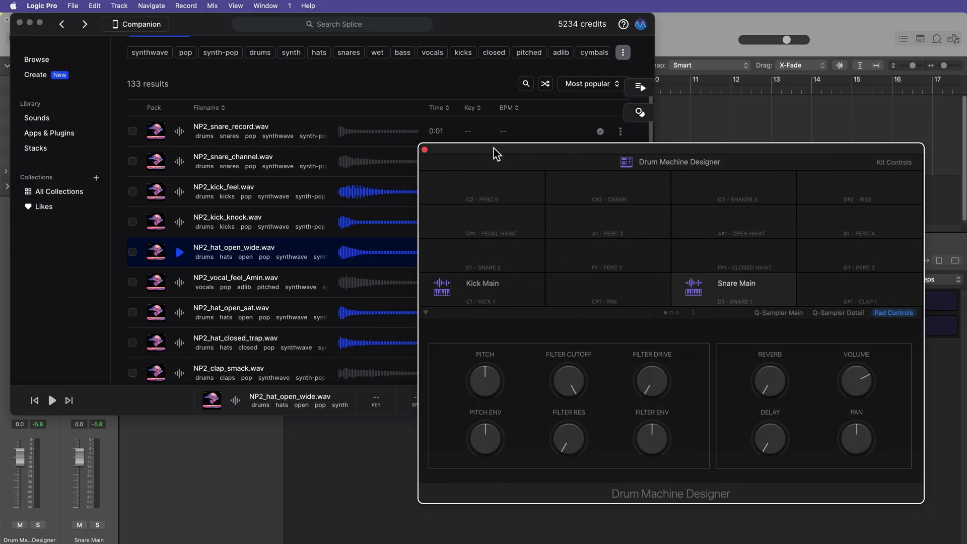
- Load NP2_hat_closed_trap onto F#1, NP2_hat_open_sat onto G#1 and NP2_hat_open_wide onto A#1
drag(494, 151, 756, 164)
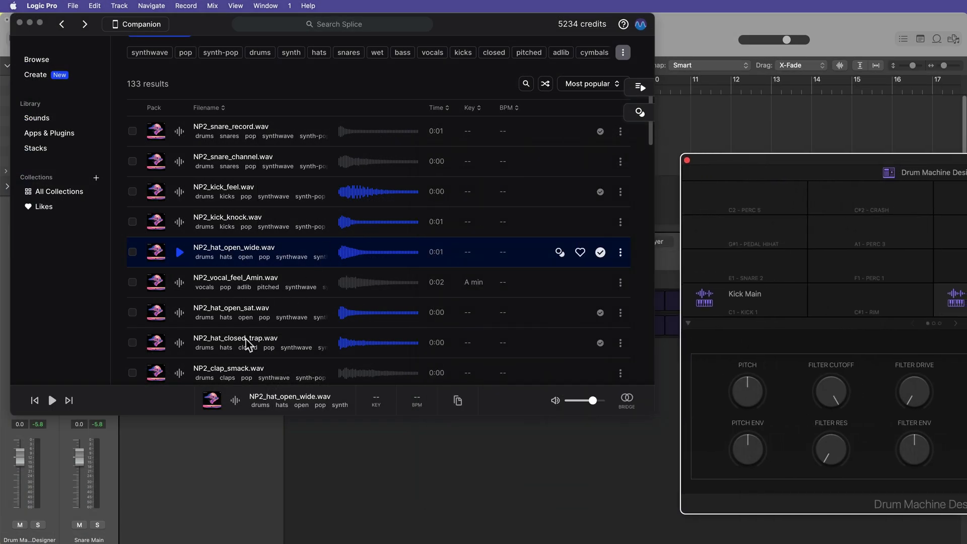
click(521, 342)
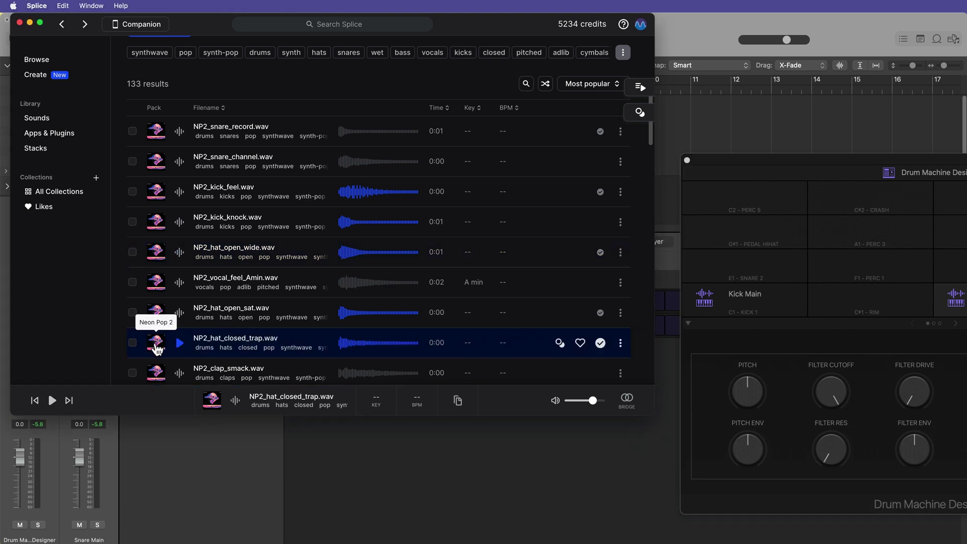
drag(156, 342, 943, 275)
click(245, 313)
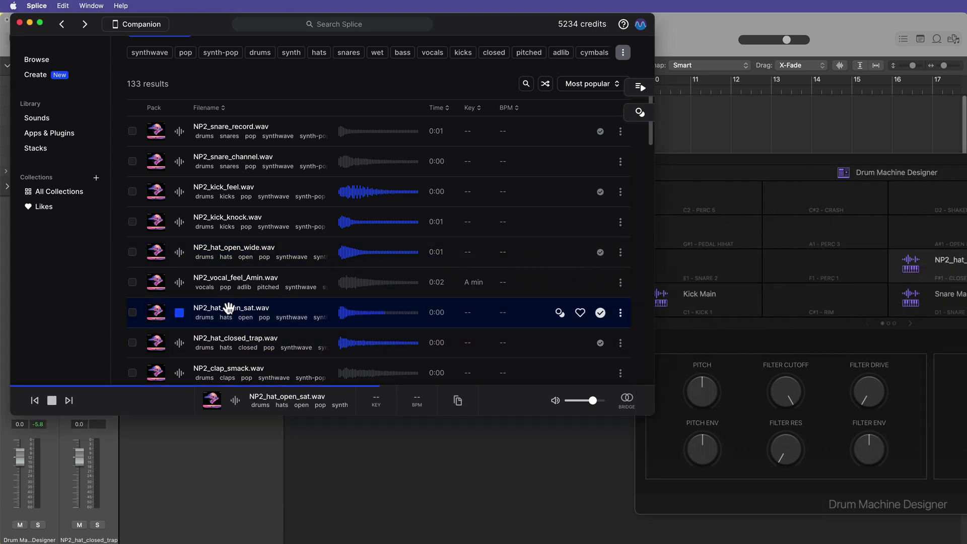
drag(156, 312, 733, 232)
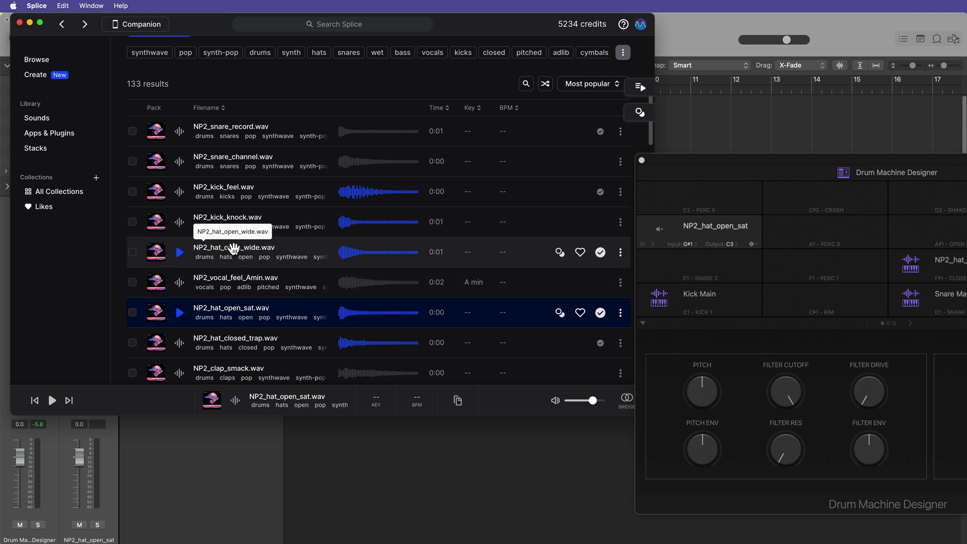
drag(153, 251, 917, 234)
drag(924, 162, 665, 143)
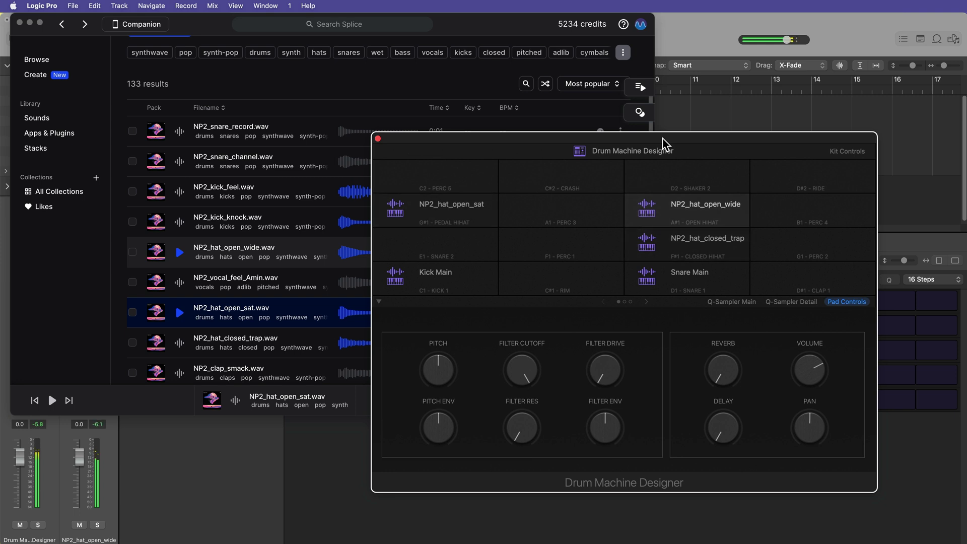
- Name the hat pads HH Trap (F#1), HH Sat (G#1) and HH Open (A#1)
double_click(697, 236)
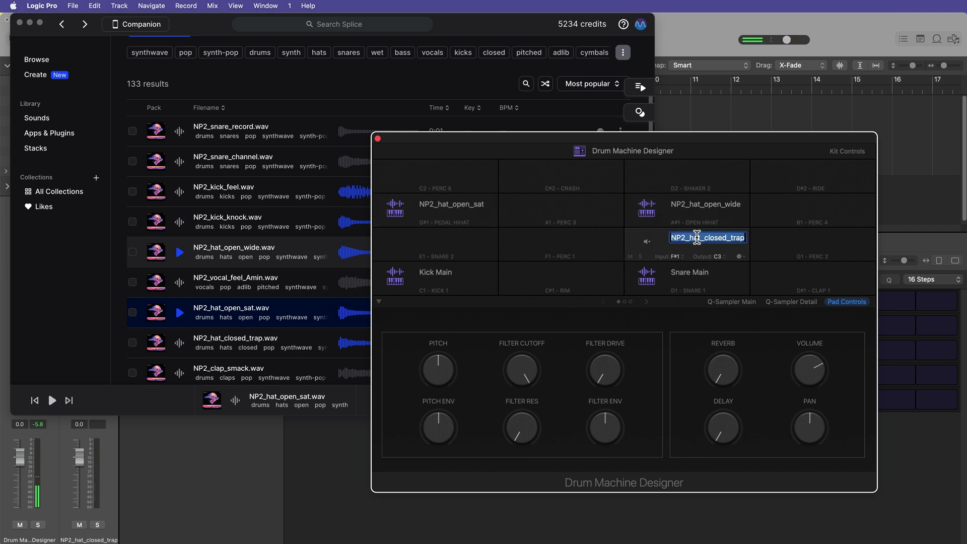
text(HH Trap)
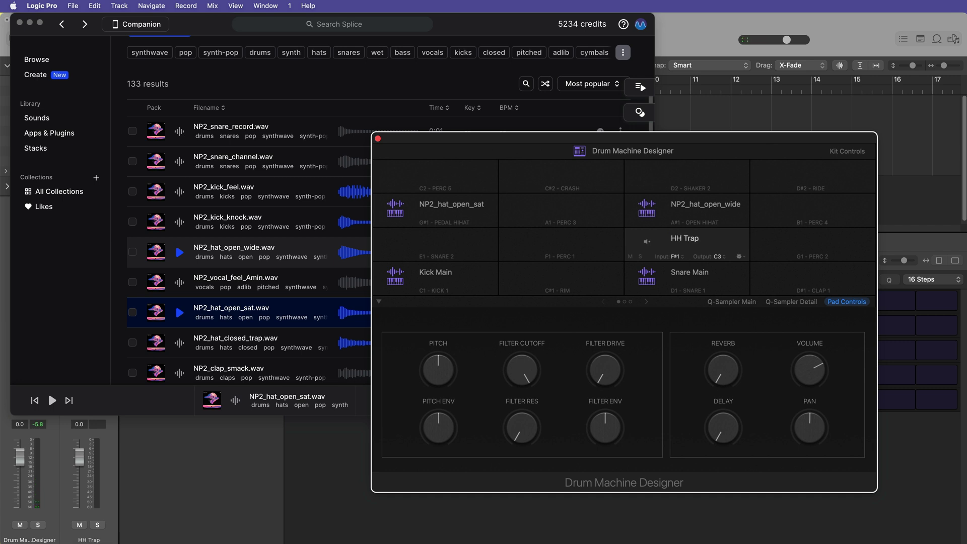
key(Tab)
text(HH)
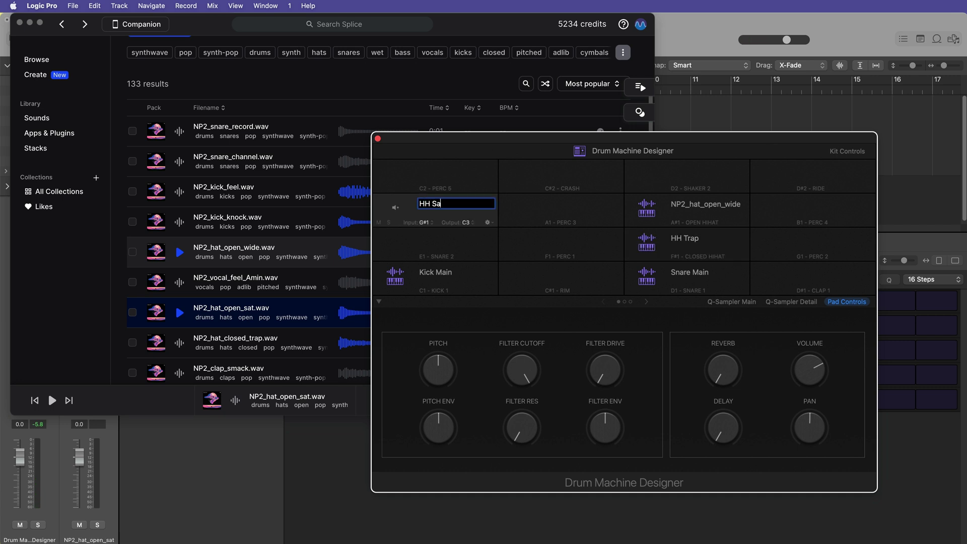
double_click(702, 203)
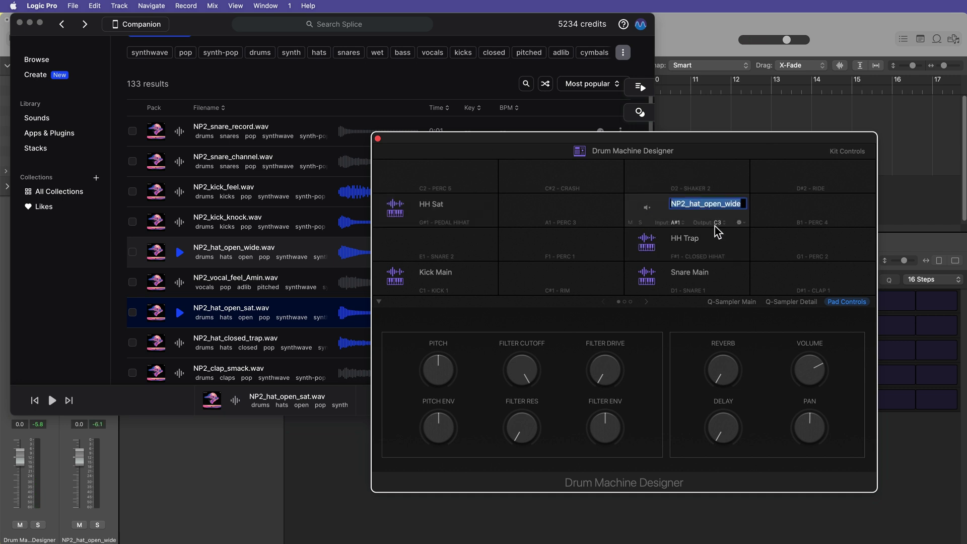
text(HH Open)
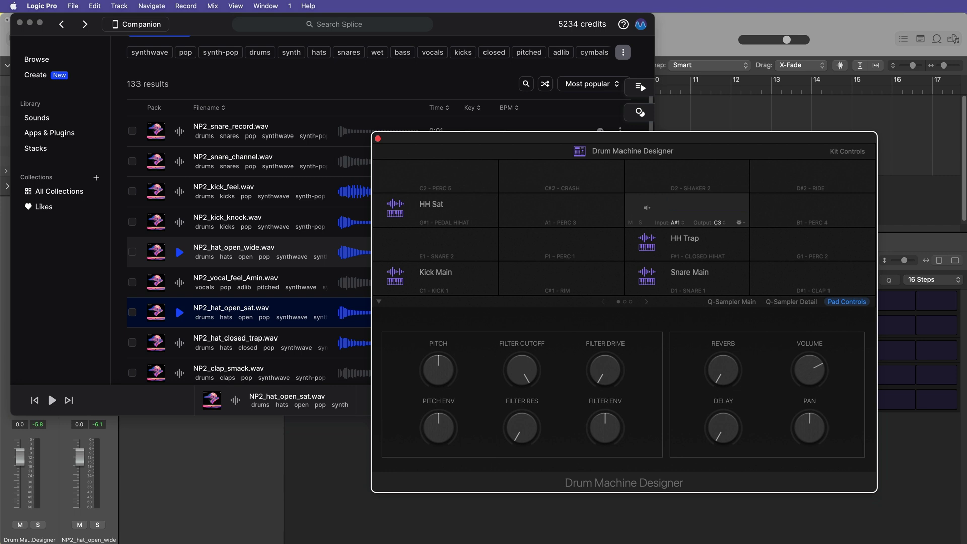
- Audition the renamed HH Trap, HH Sat and HH Open pads
click(645, 244)
click(401, 207)
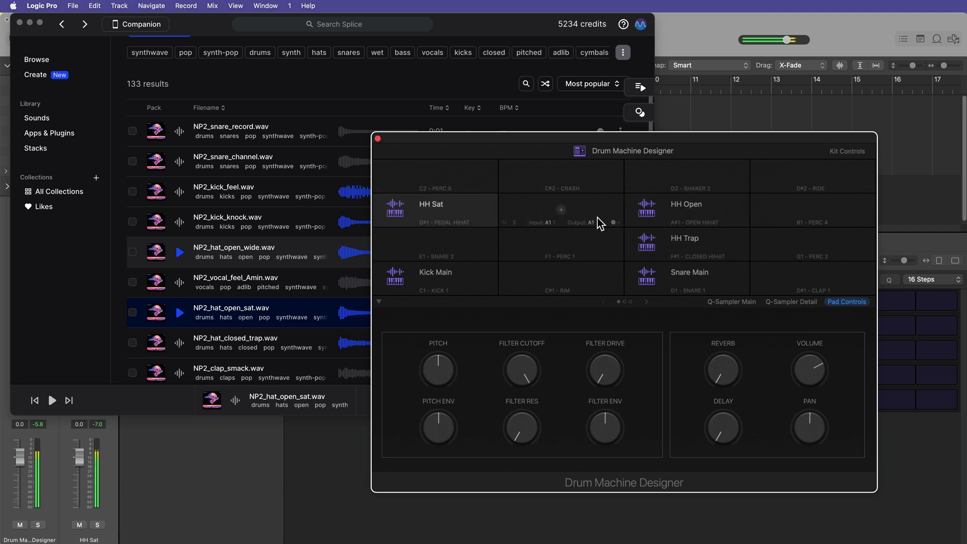
click(647, 208)
click(743, 254)
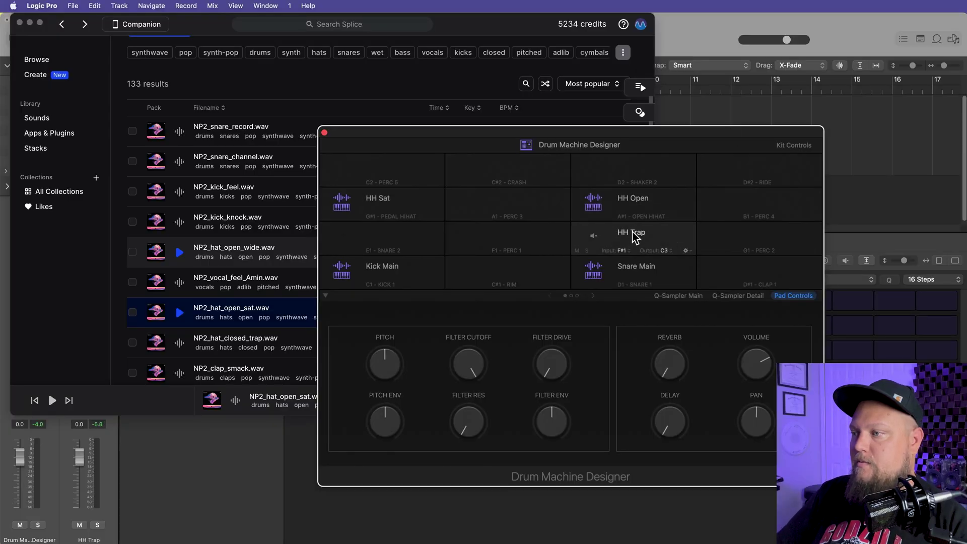
- Put HH Trap, HH Open and HH Sat in exclusive group 1 and test the choke
click(686, 251)
mouse_move(718, 259)
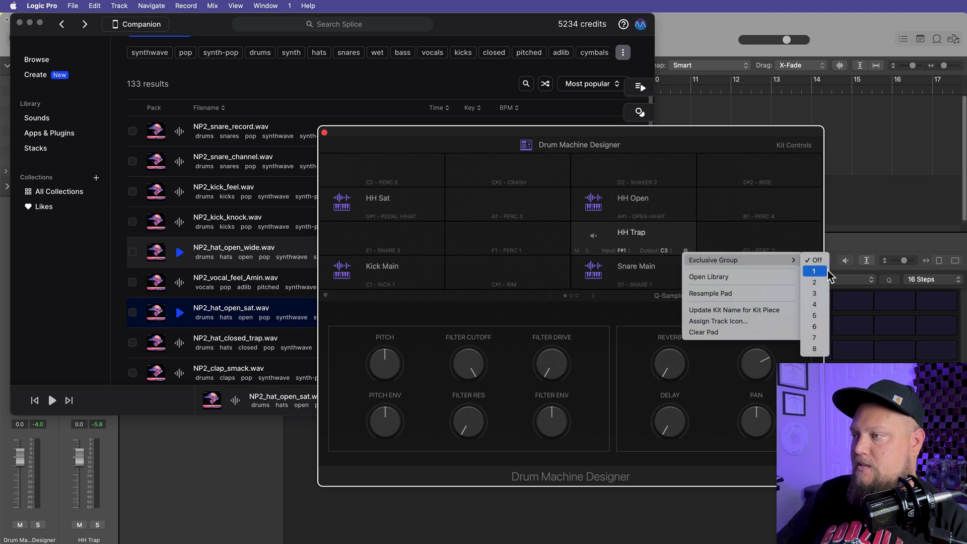
click(814, 271)
click(685, 216)
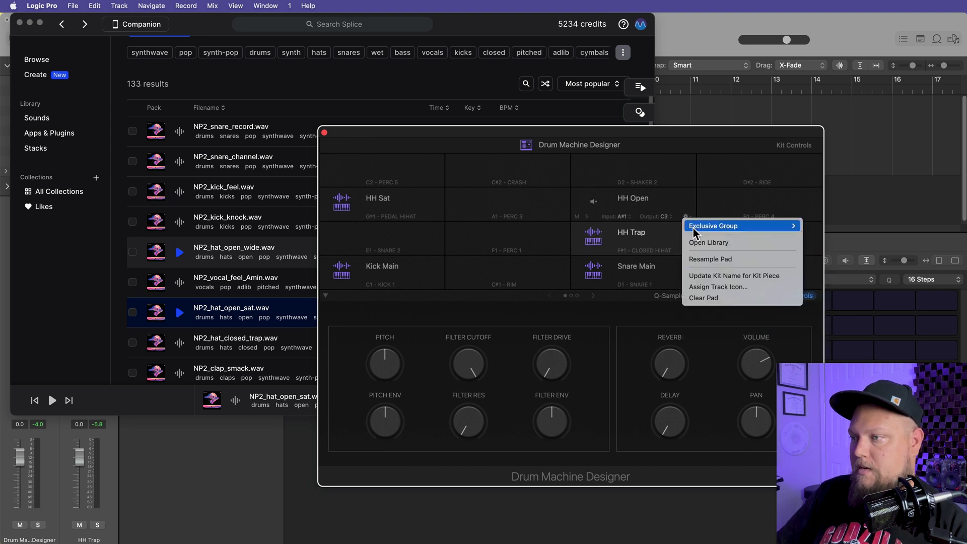
mouse_move(694, 232)
click(813, 236)
click(432, 218)
click(435, 217)
mouse_move(451, 222)
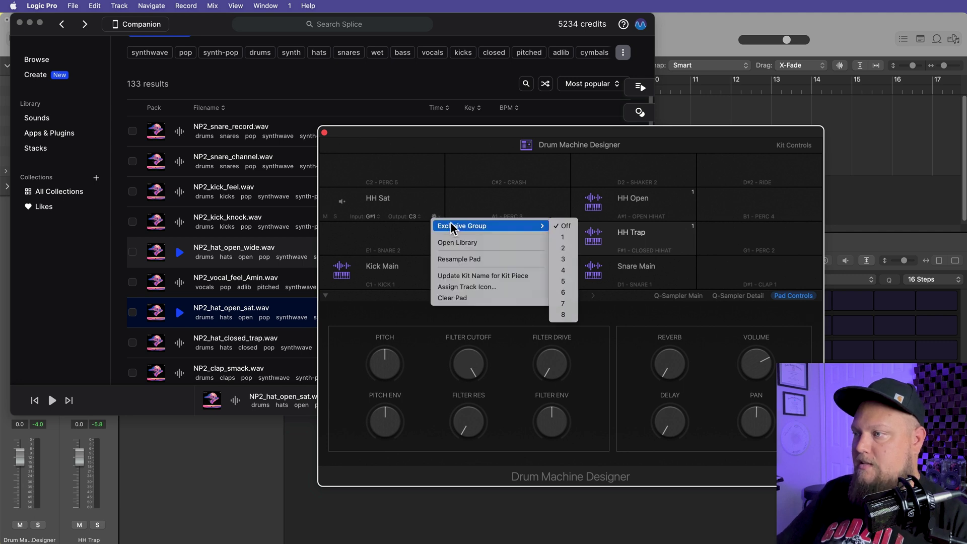
click(562, 237)
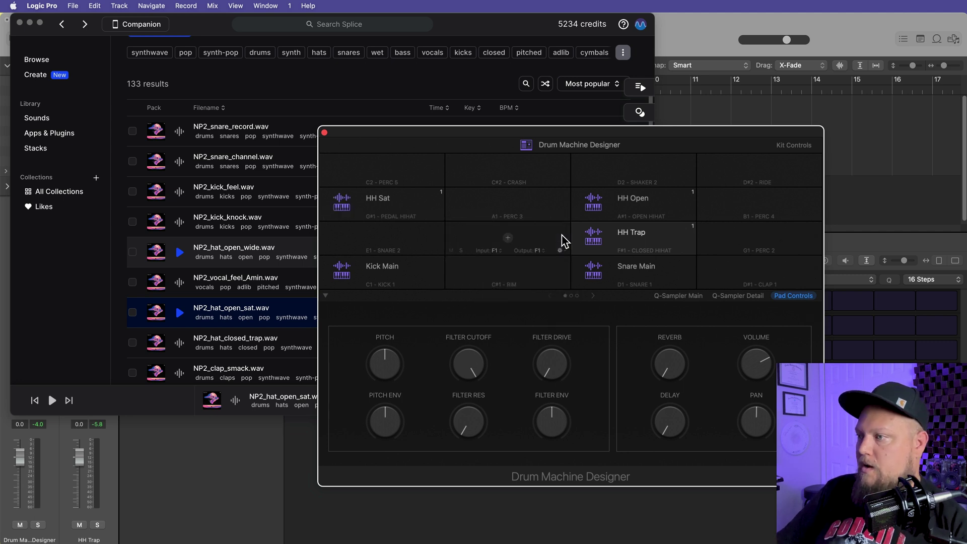
click(688, 236)
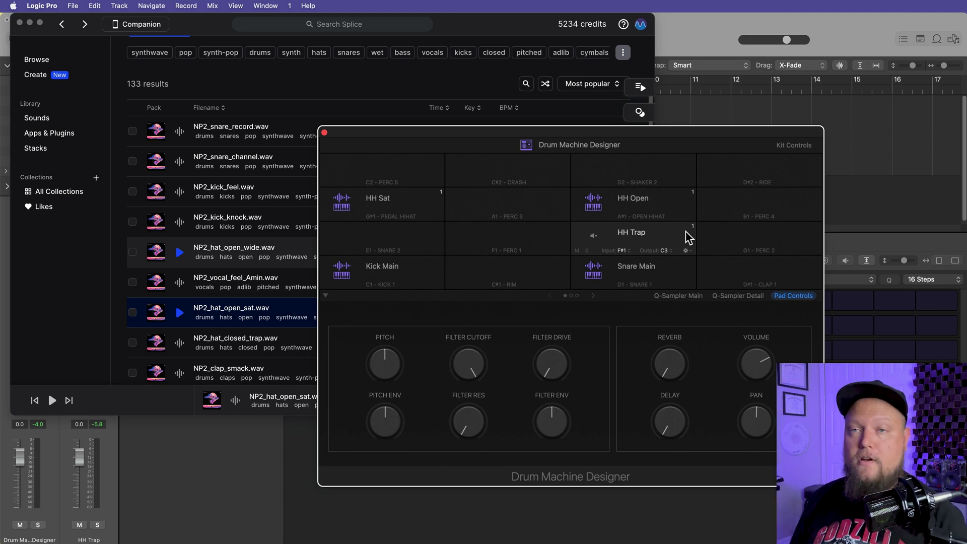
- Preview NP2_hat_closed_disco.wav in Splice and drop it onto the HH Trap pad
scroll(226, 302, down, 5)
click(179, 341)
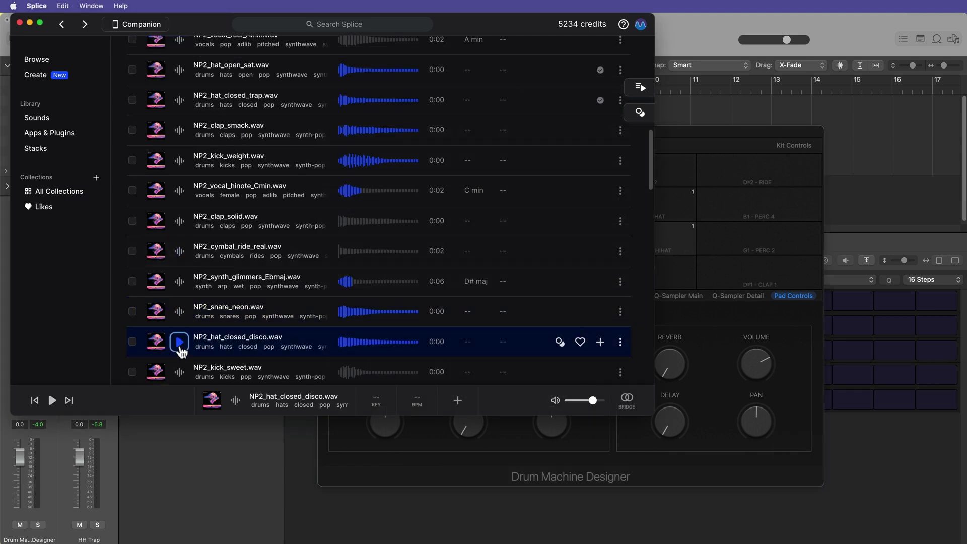
click(180, 342)
click(179, 342)
click(720, 136)
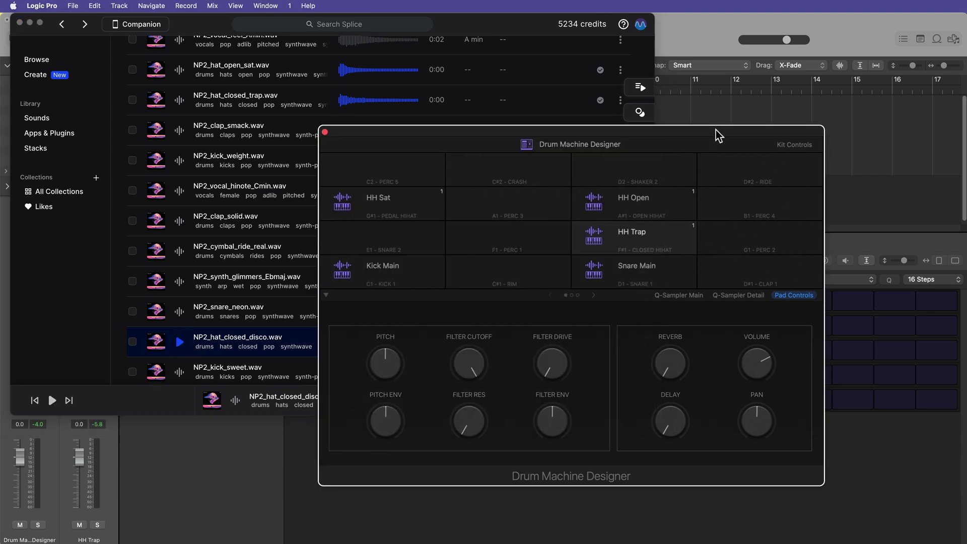
scroll(600, 323, down, 1)
click(601, 323)
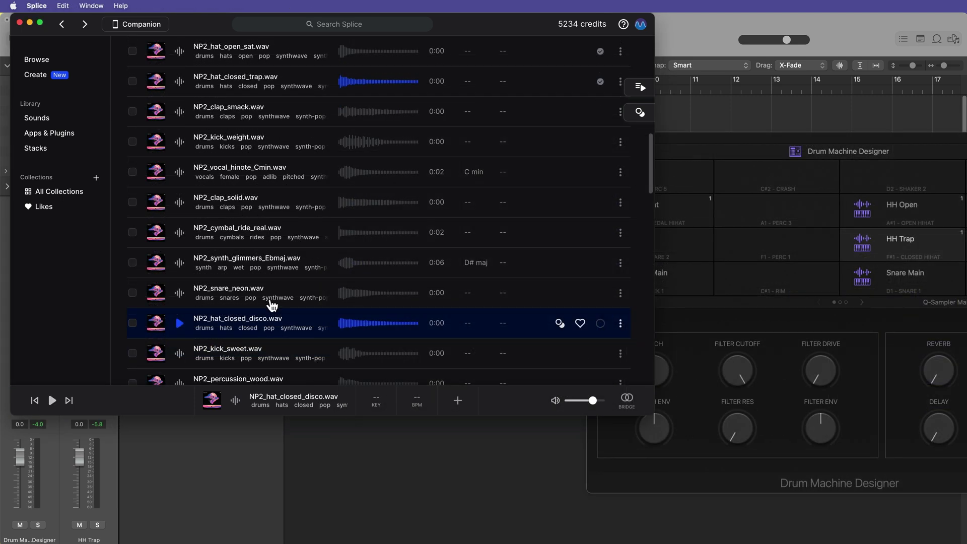
drag(162, 329, 911, 245)
- Rename the F#1 pad to HH Close
double_click(903, 240)
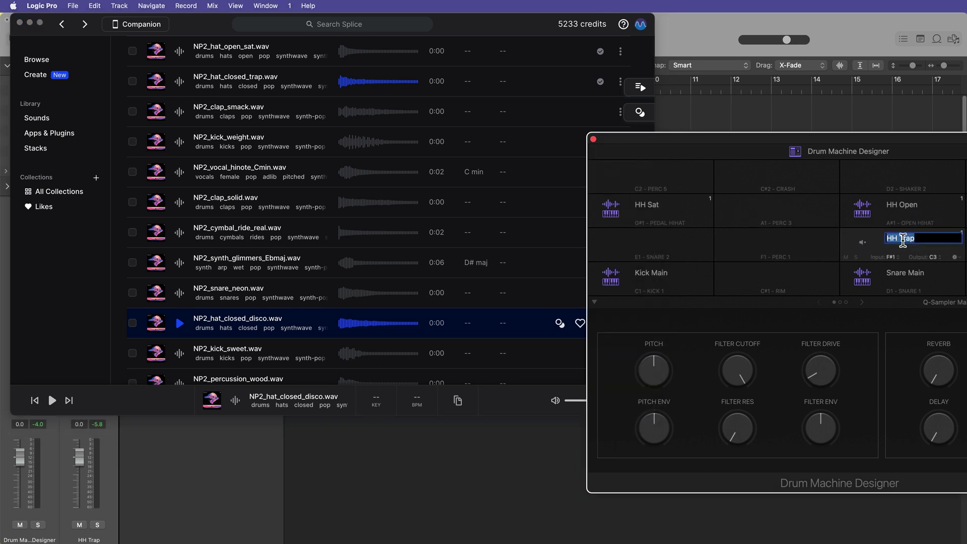
text(HH Close)
key(Return)
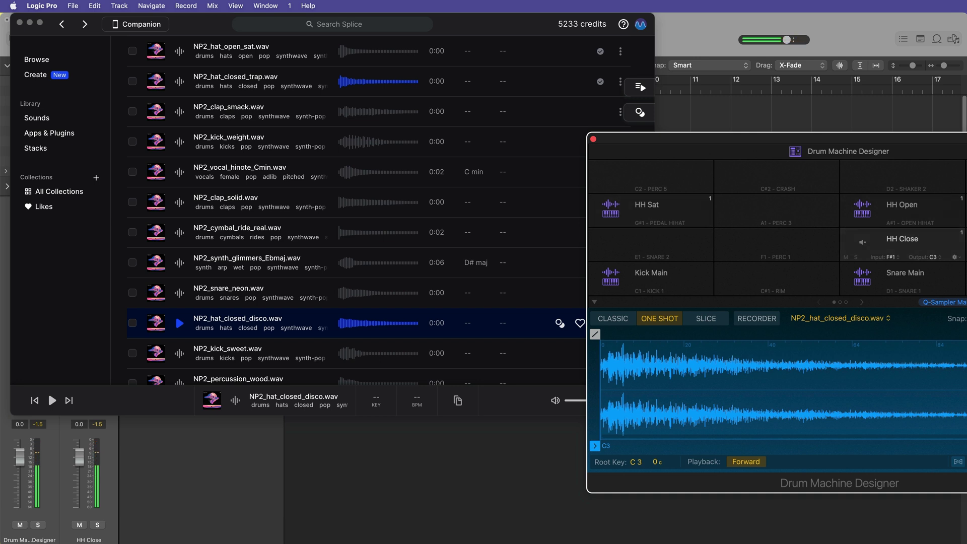
- Centre the kit window, review the sampler's Detail and Main views, fit the waveform, and select HH Open
drag(952, 138, 634, 107)
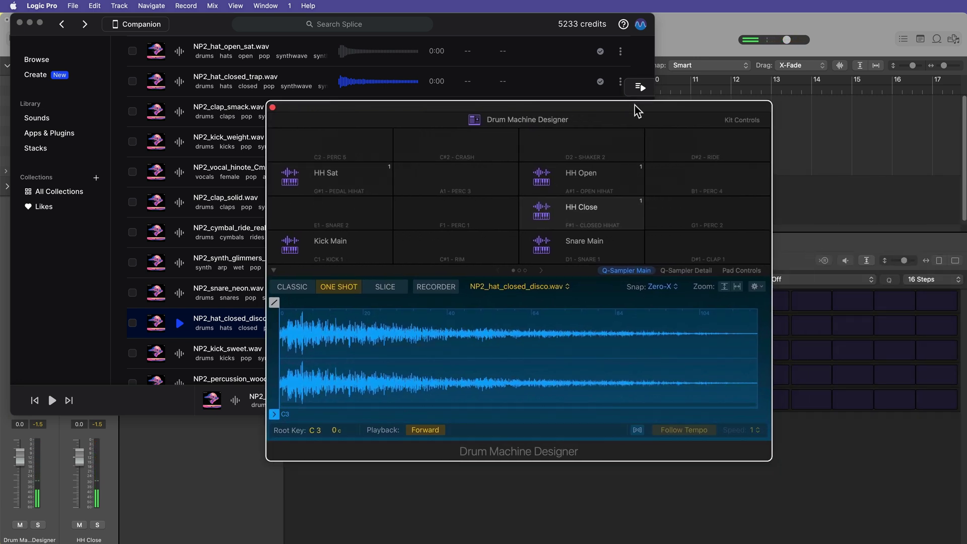
click(626, 271)
click(661, 271)
click(642, 271)
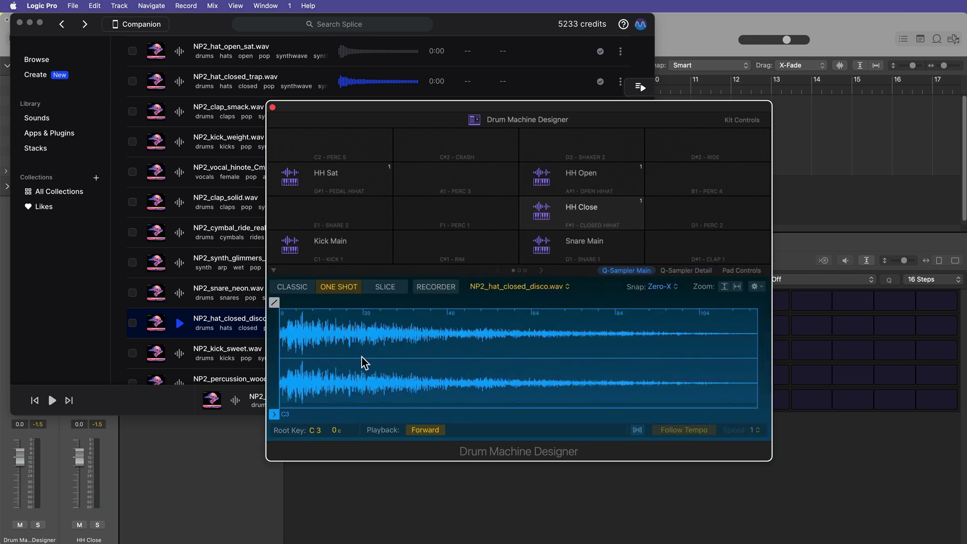
mouse_move(564, 201)
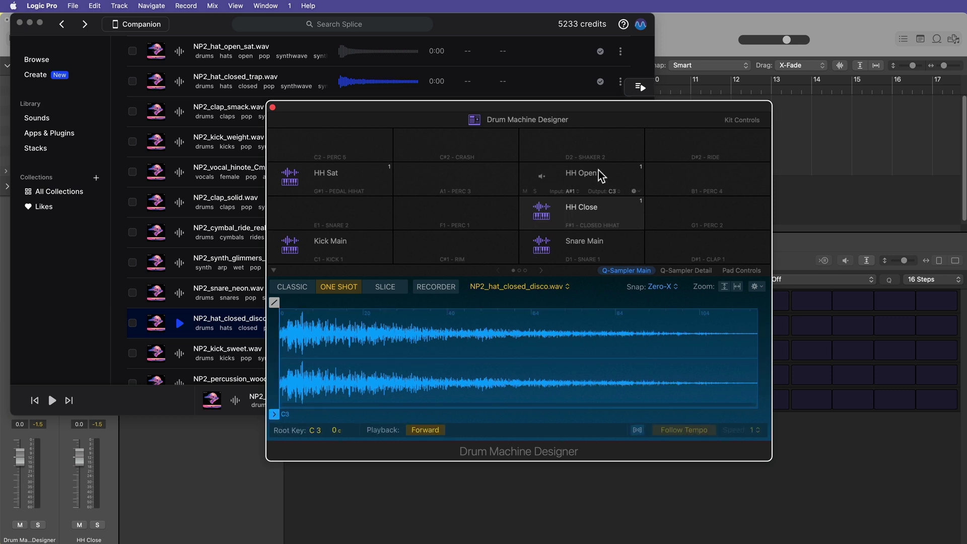
mouse_move(280, 414)
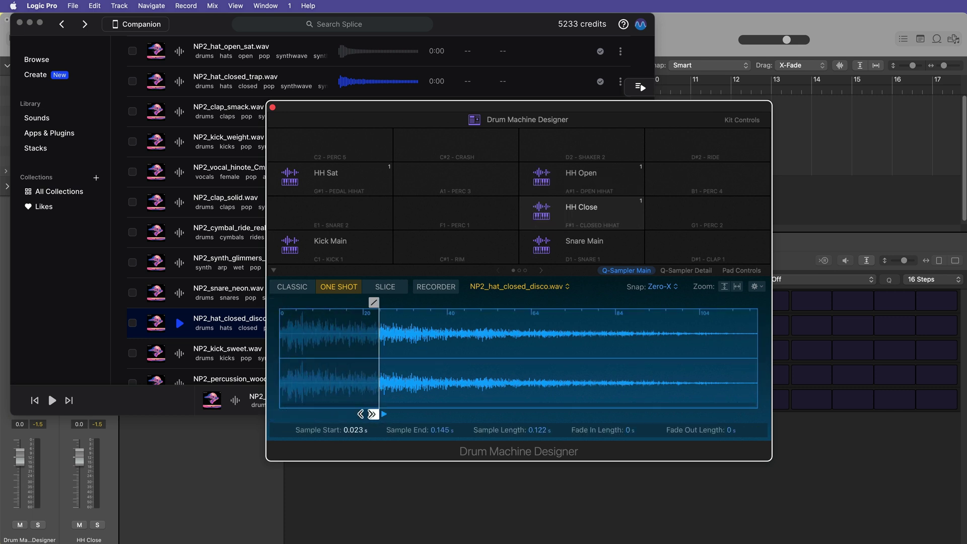
click(737, 287)
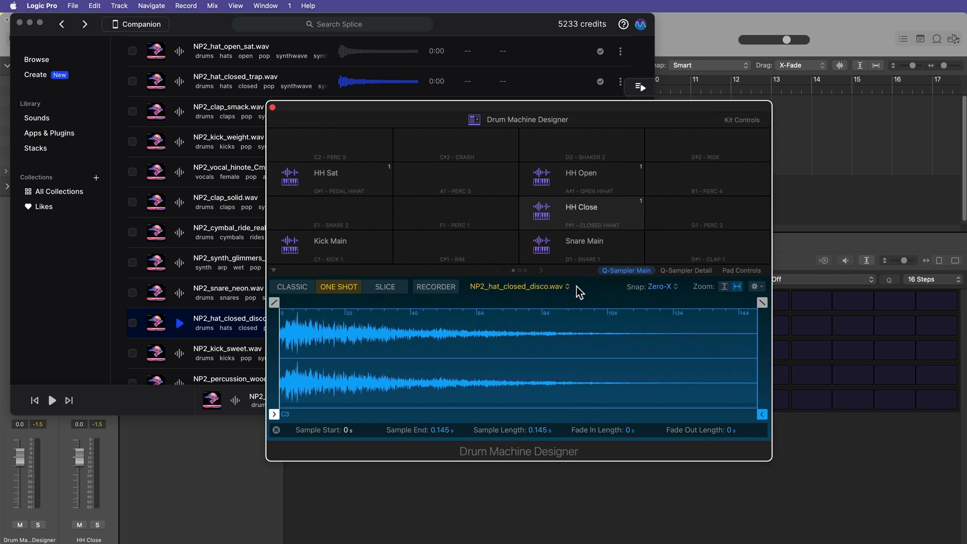
click(600, 175)
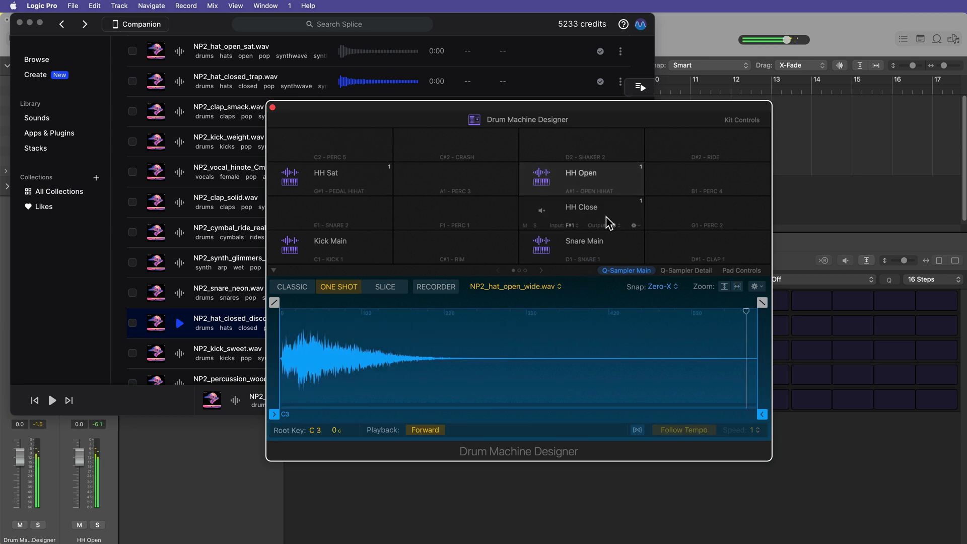
- Show the sampler's detailed settings and raise the HH Open pad's coarse pitch
click(732, 271)
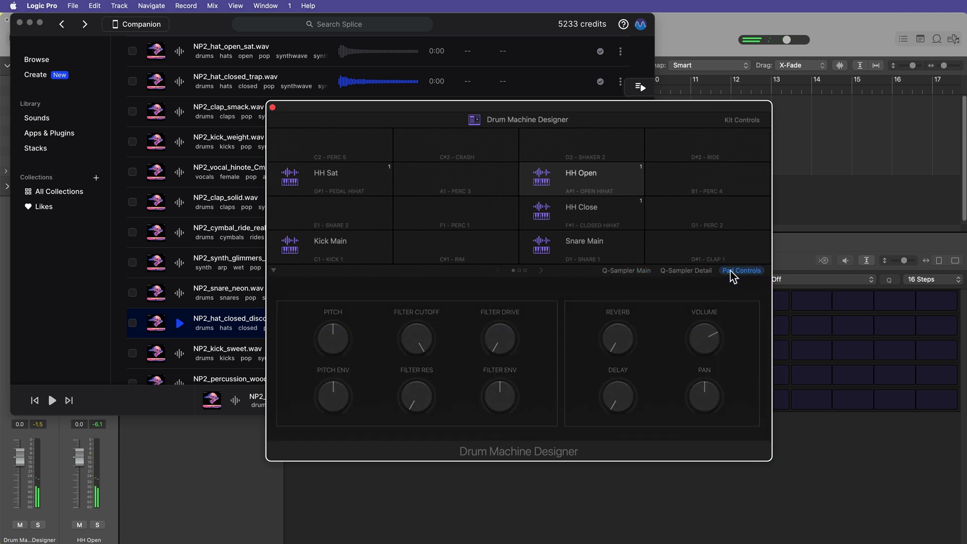
mouse_move(331, 342)
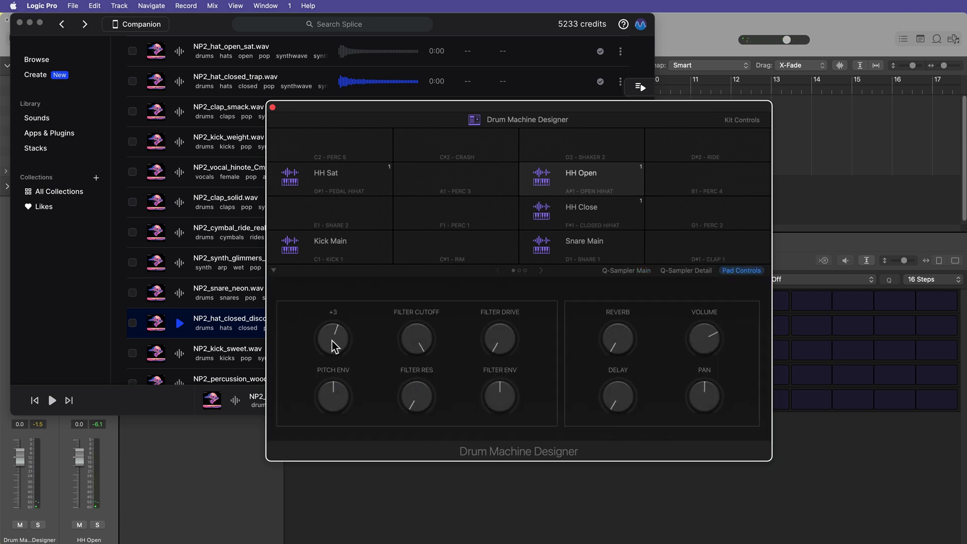
click(674, 271)
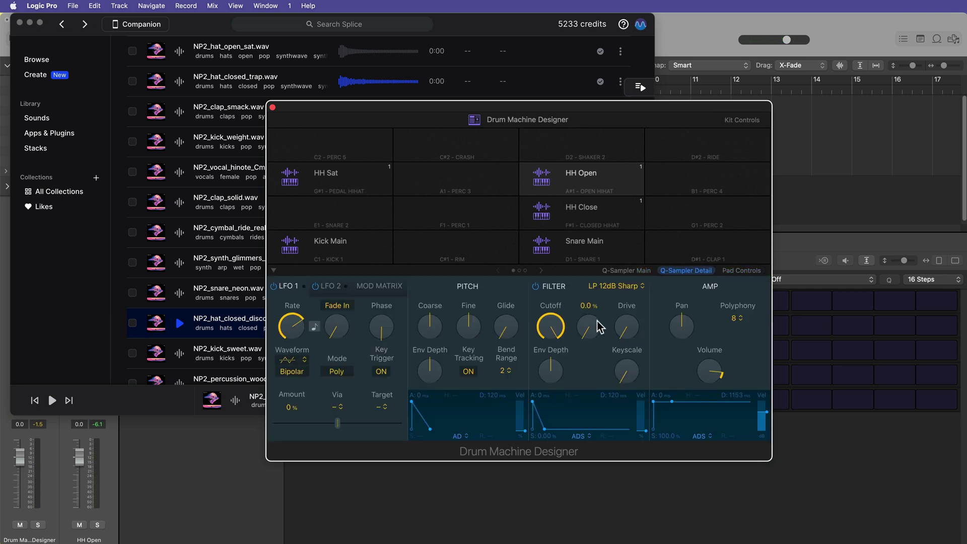
mouse_move(467, 333)
drag(441, 328, 452, 308)
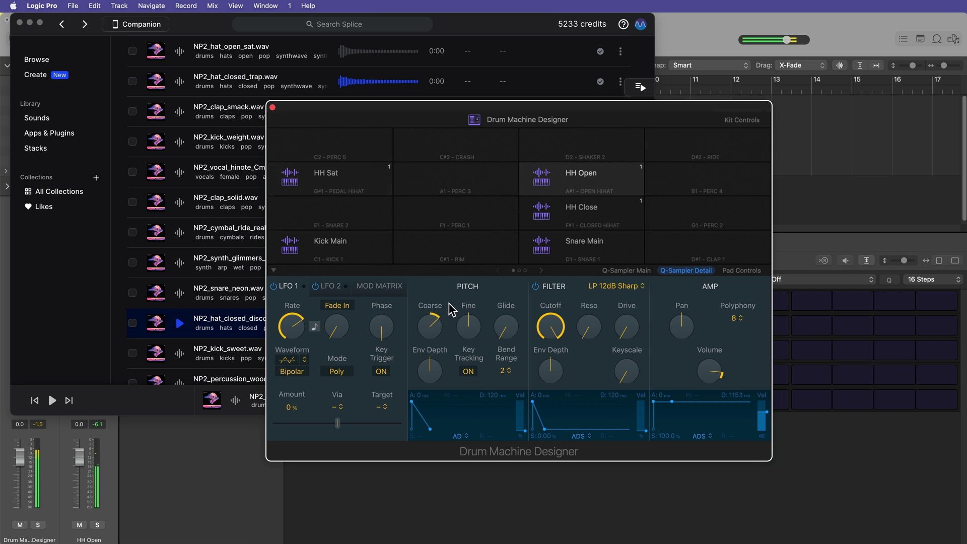
- Pitch HH Sat up by +3 and HH Close up by +2
click(371, 178)
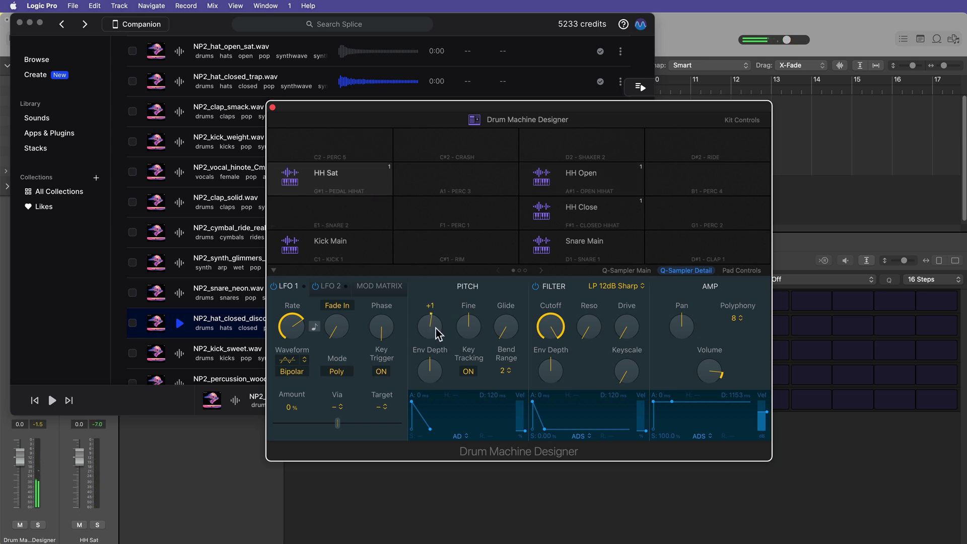
drag(440, 334, 442, 326)
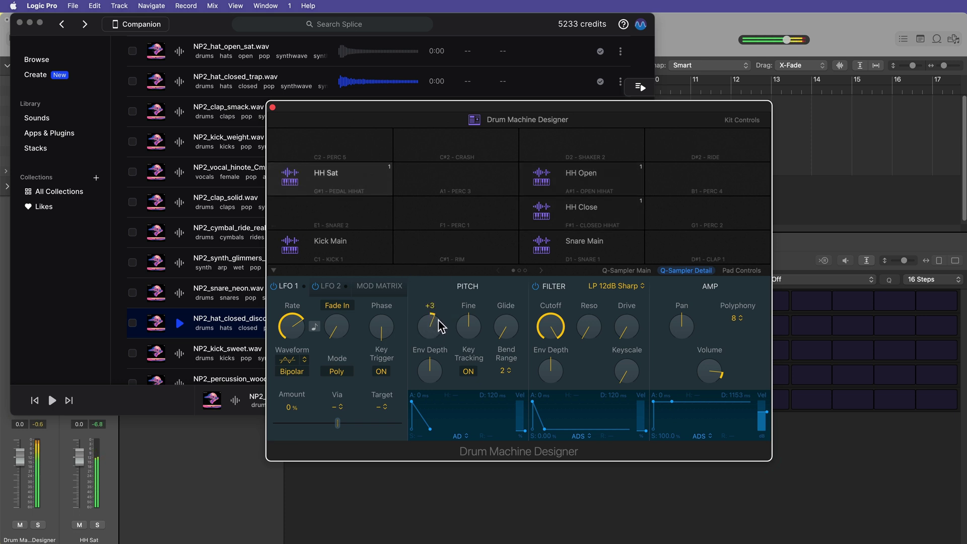
click(606, 215)
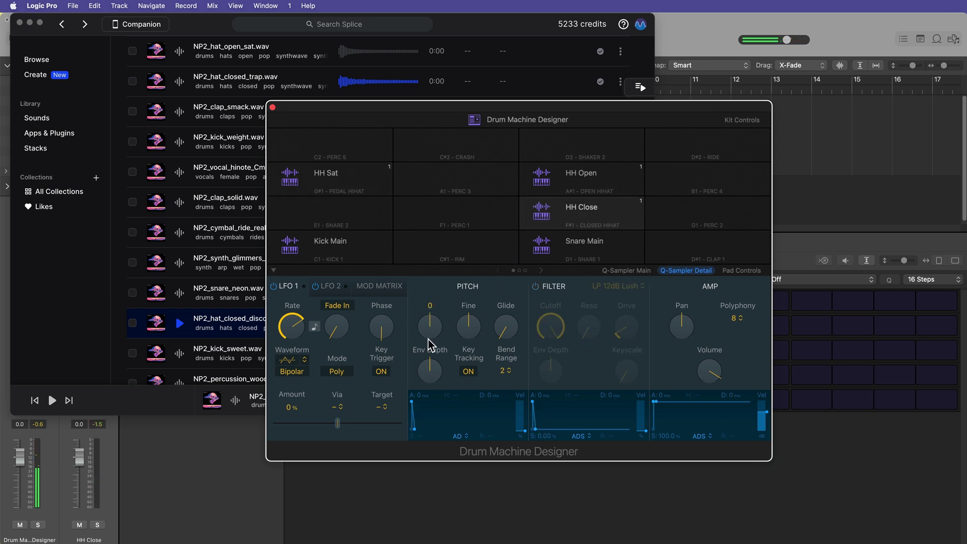
drag(437, 328, 438, 322)
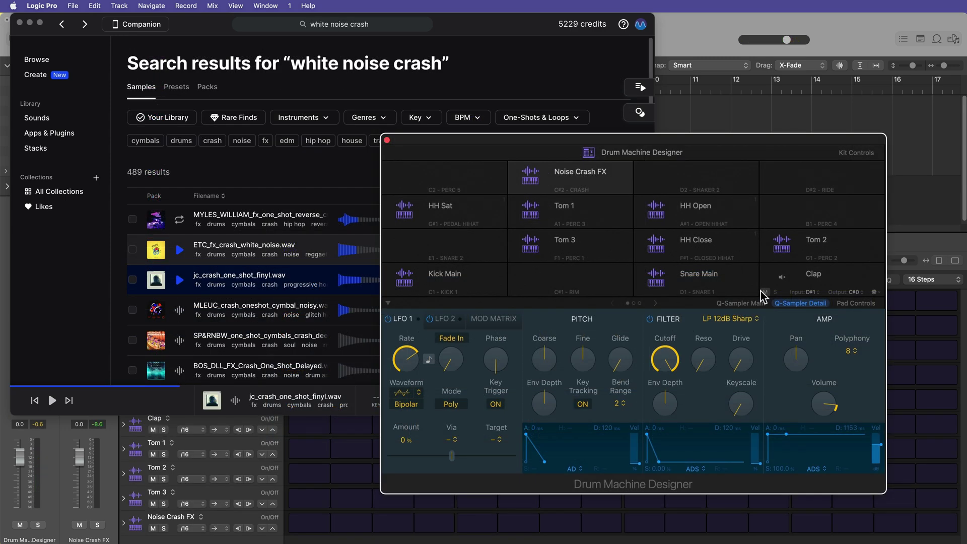
- Close the Drum Machine Designer window and step through the drum subtracks to HH Open
click(20, 24)
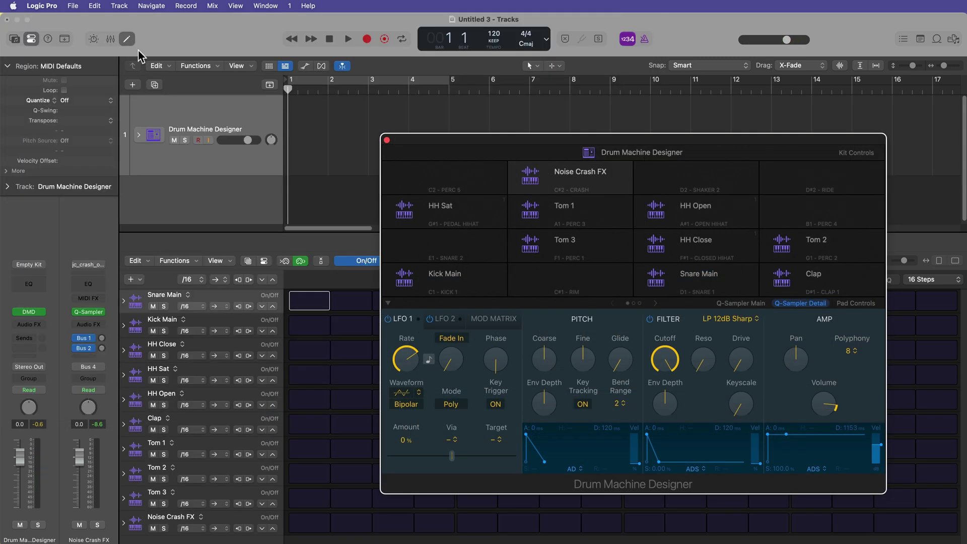
drag(627, 139, 639, 121)
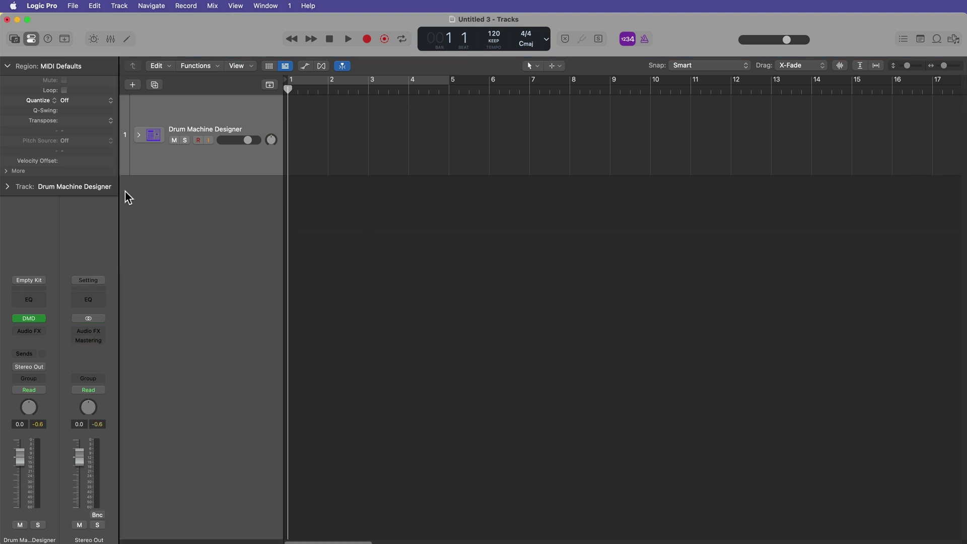
click(138, 135)
key(Down)
key(Down)
key(Down)
key(Down)
key(Down)
key(Down)
key(Down)
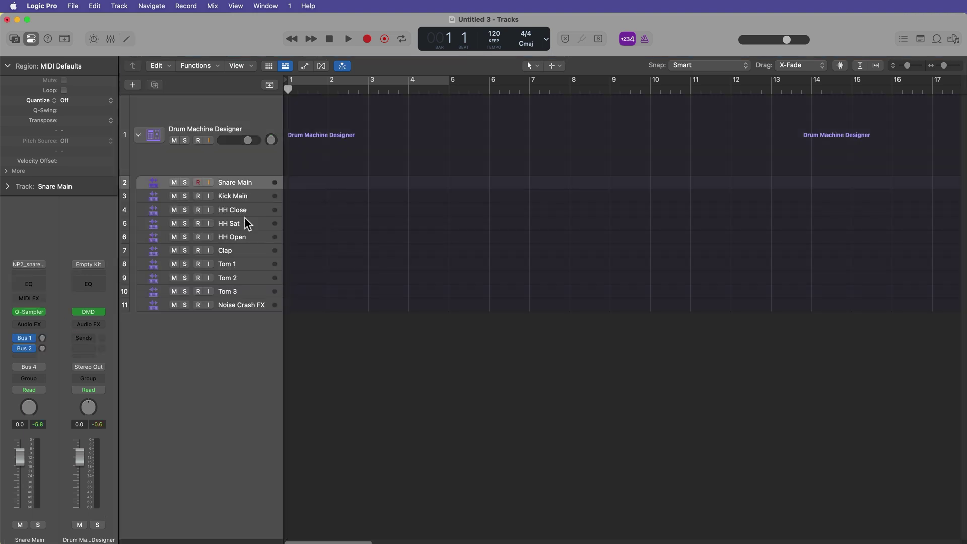
key(Down)
key(Down)
key(Down)
key(Up)
key(Up)
key(Up)
key(Up)
key(Up)
- Review the mixer strips from Snare Main to Noise Crash FX in the Mixer
key(x)
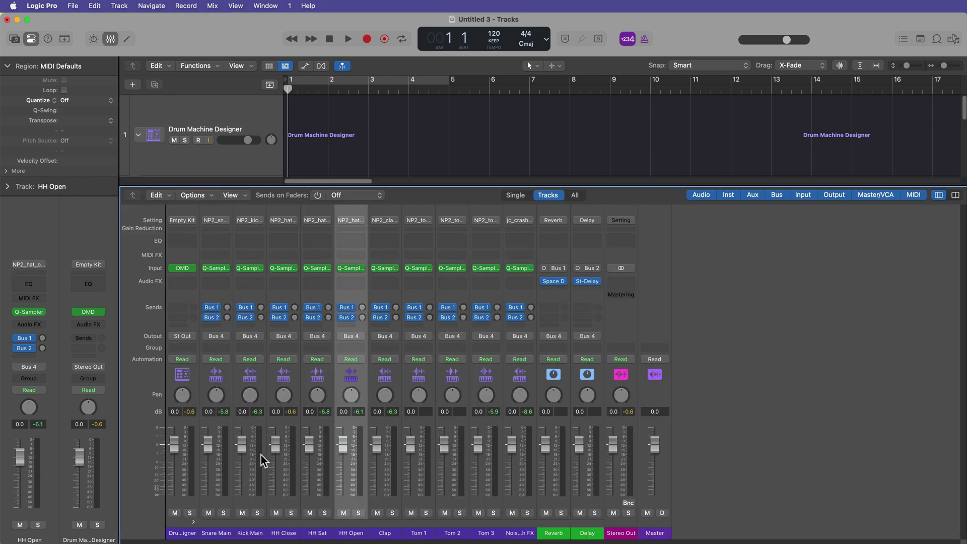
drag(225, 533, 514, 528)
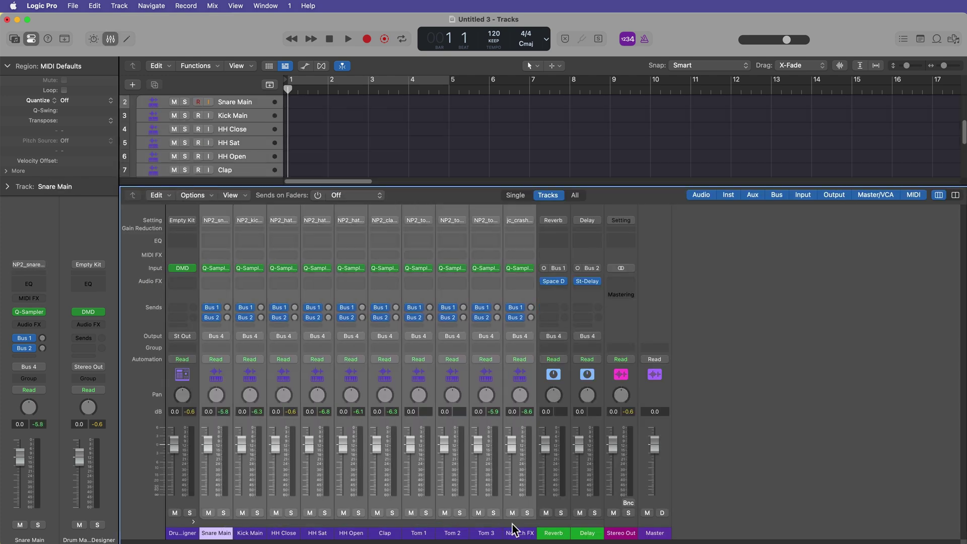
key(x)
- Create a pattern region on the drum track, then undo it
click(213, 113)
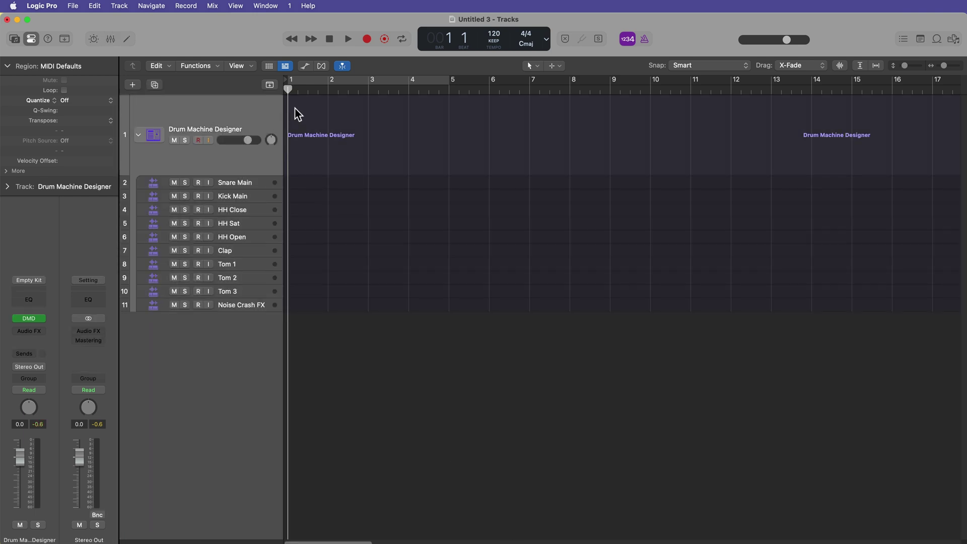
right_click(303, 107)
click(371, 122)
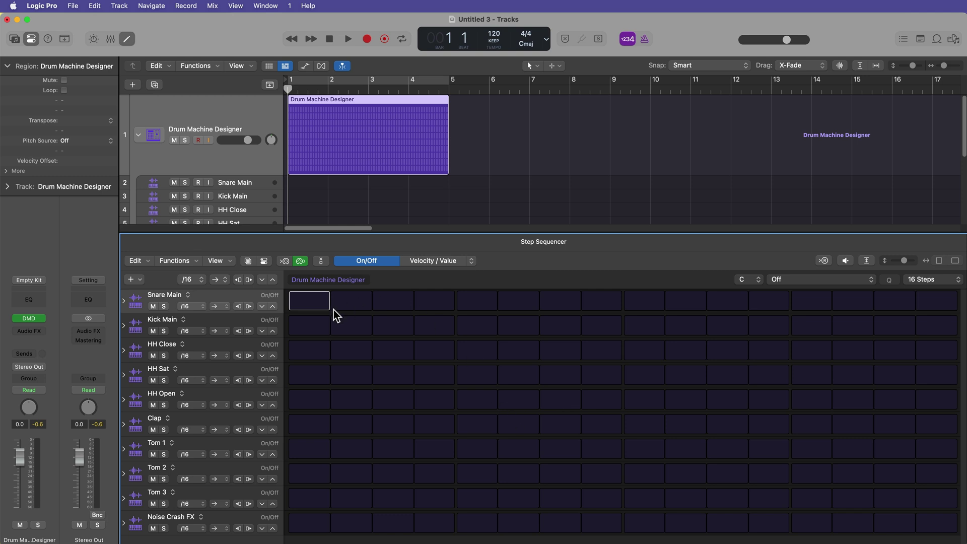
key(super+z)
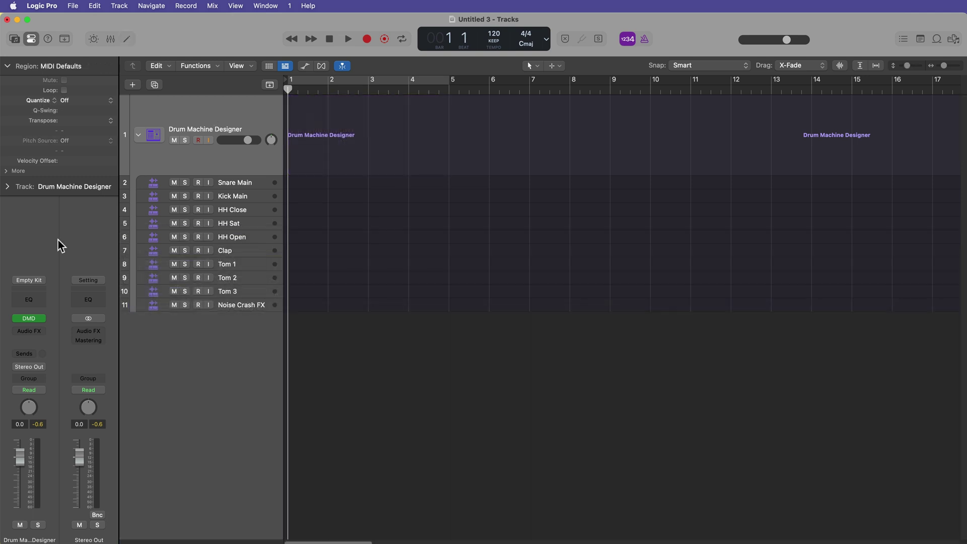
- Give the Kick Main pad a kick drum icon from the Drums set, then close the kit window
click(25, 323)
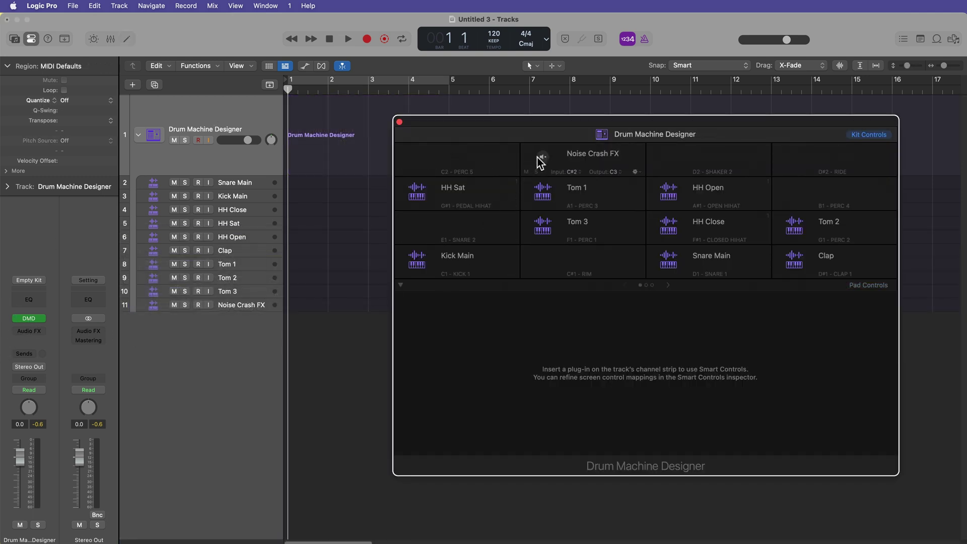
right_click(487, 260)
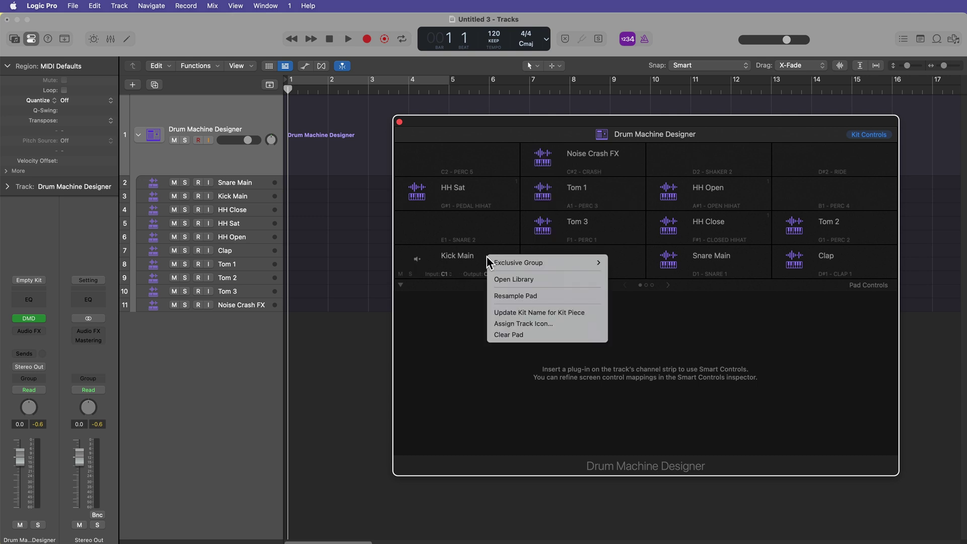
click(522, 323)
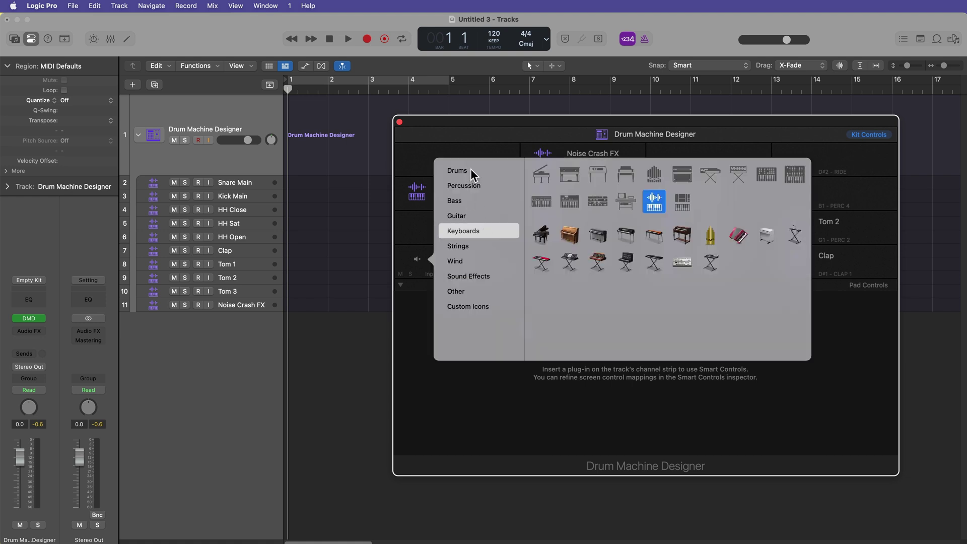
click(473, 174)
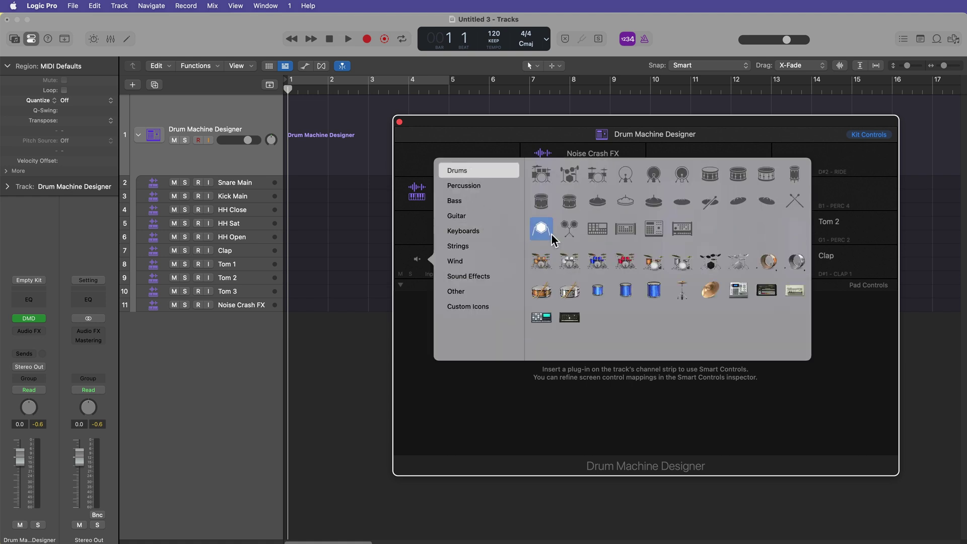
click(654, 174)
drag(745, 127, 730, 141)
click(504, 199)
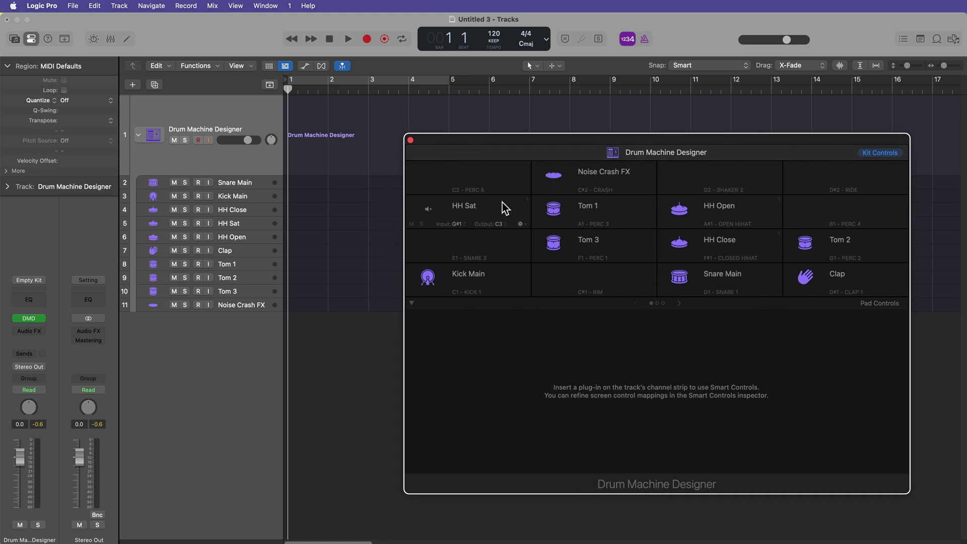
click(411, 140)
- Create a pattern region, enlarge the Step Sequencer and turn on row colours
right_click(303, 118)
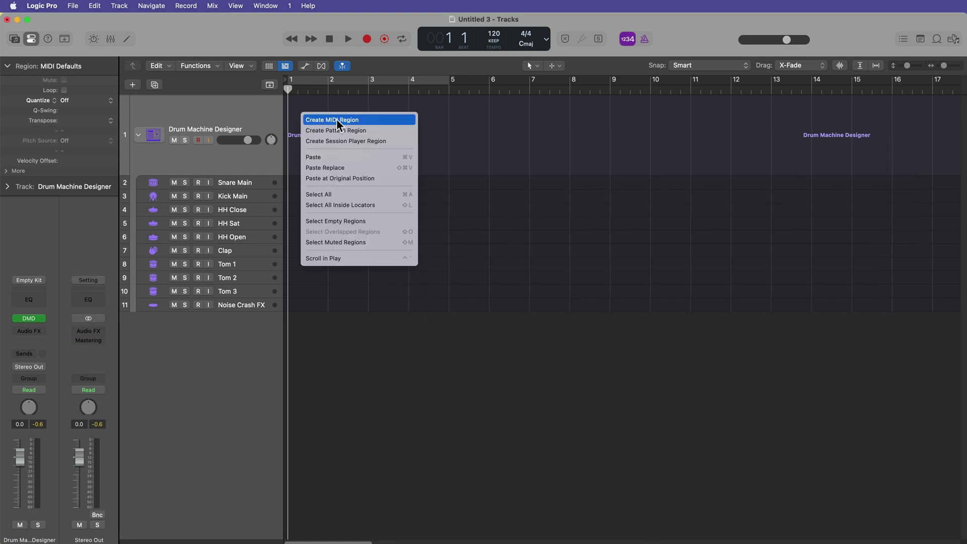
click(358, 130)
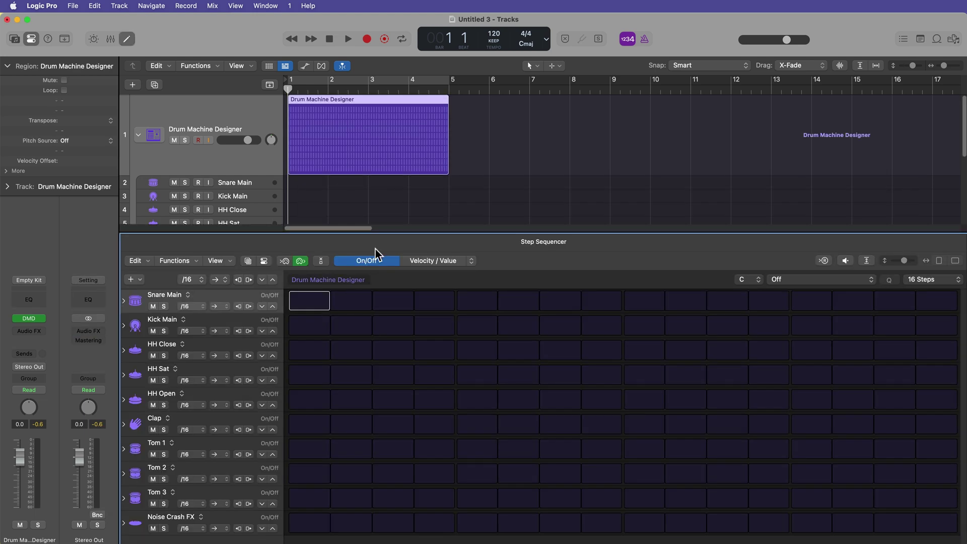
drag(382, 231, 391, 157)
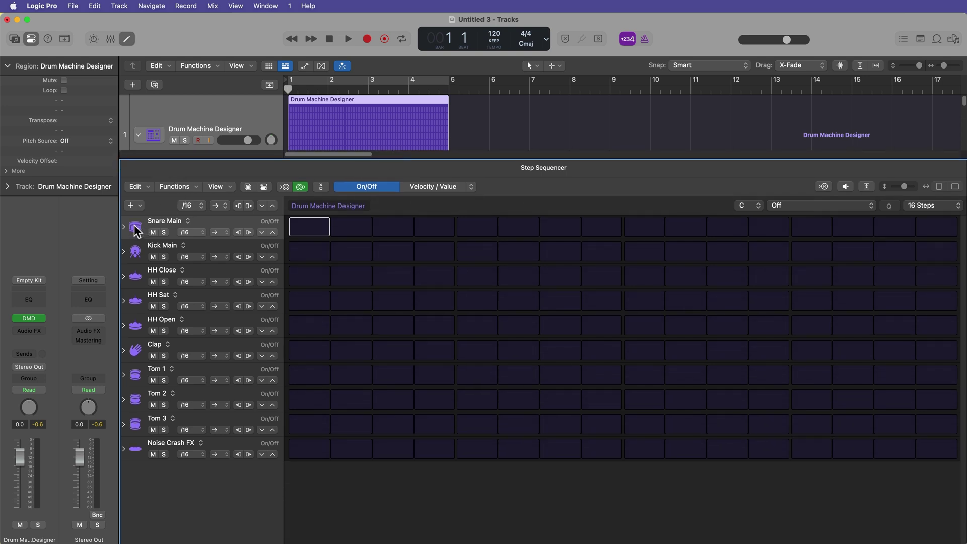
click(214, 187)
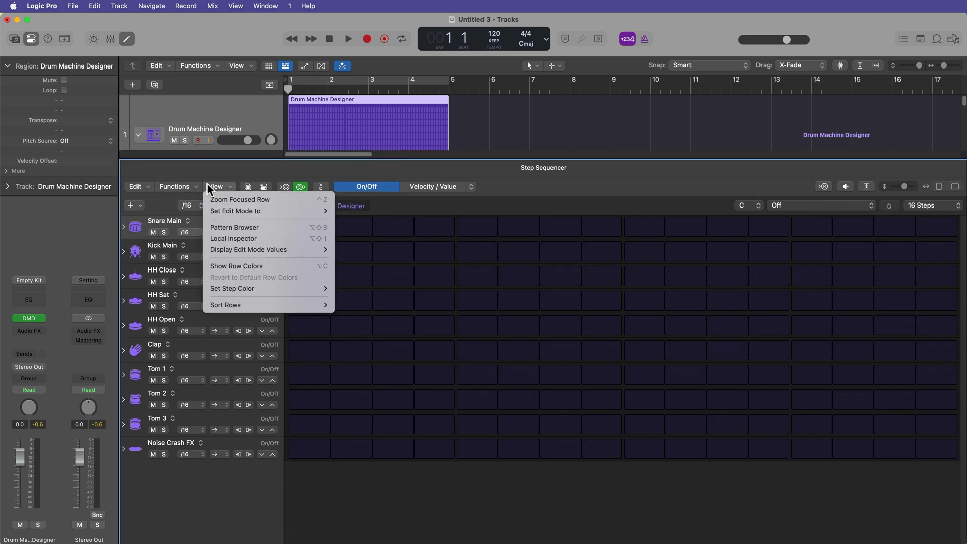
click(262, 265)
drag(508, 228, 403, 287)
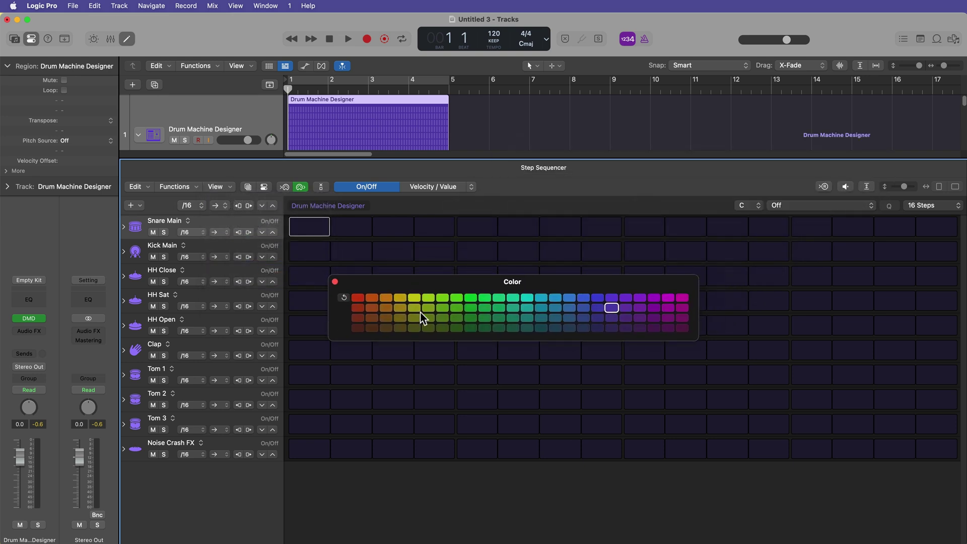
- Colour Snare Main red, Kick Main yellow-green and HH Close green
click(359, 300)
click(233, 247)
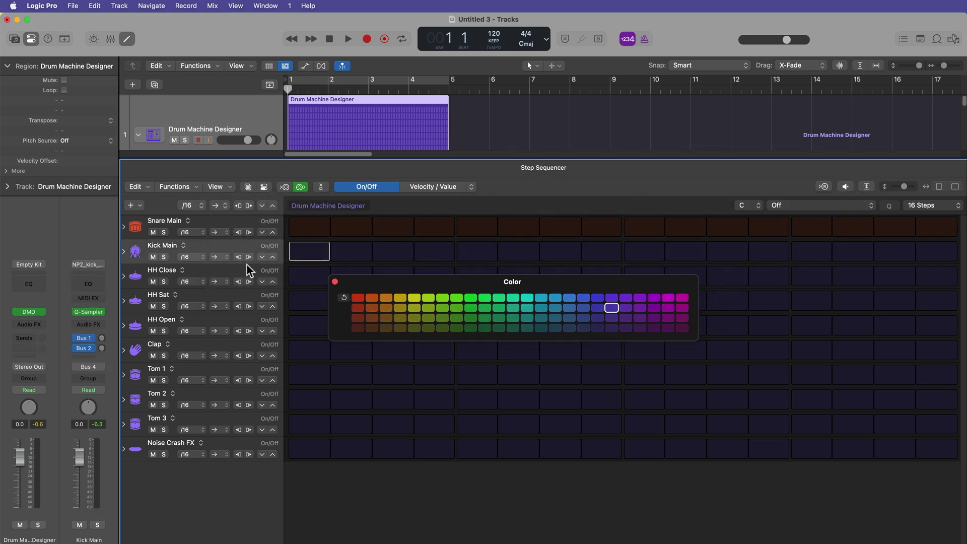
click(419, 298)
click(220, 271)
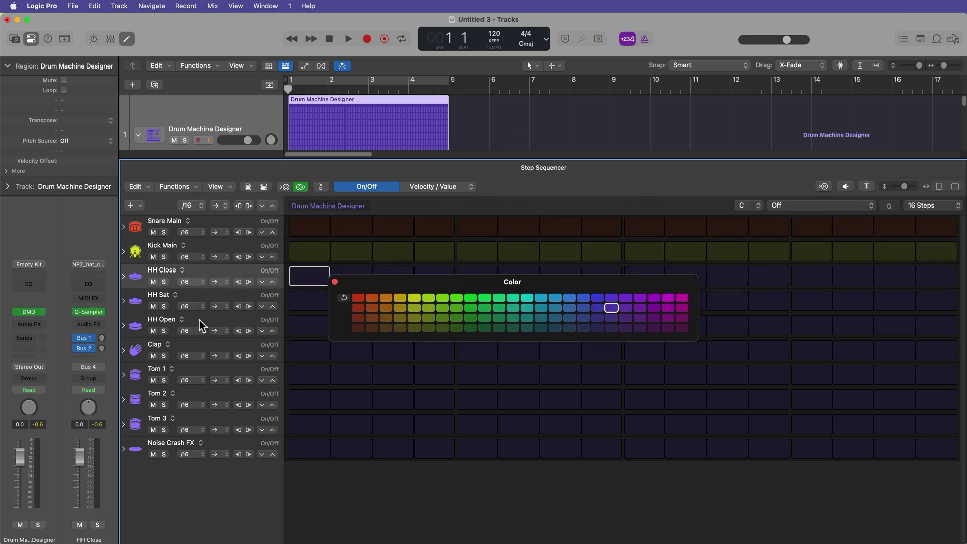
click(201, 320)
click(246, 278)
click(470, 298)
- Colour HH Sat and HH Open green, make Clap red and move it beneath Snare Main
click(295, 301)
click(457, 307)
click(235, 319)
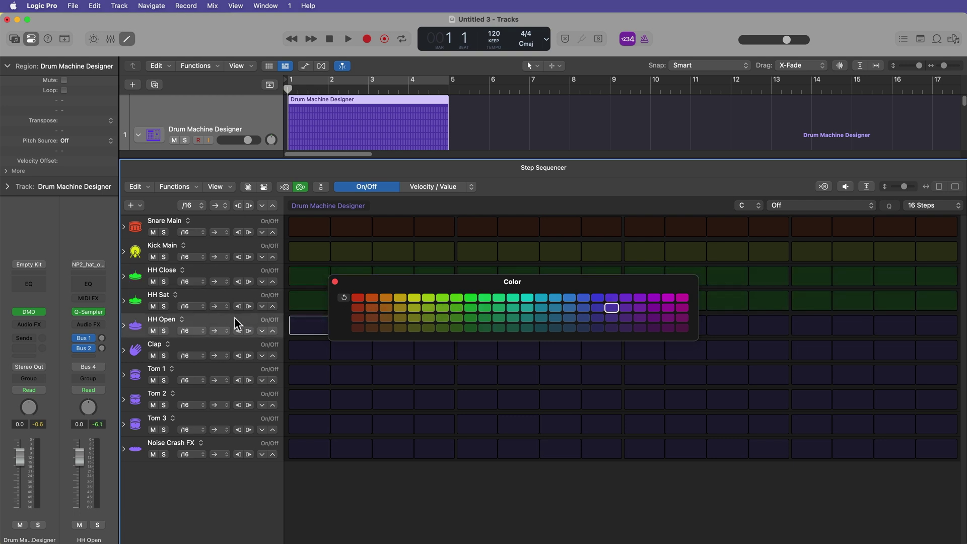
click(471, 300)
click(249, 347)
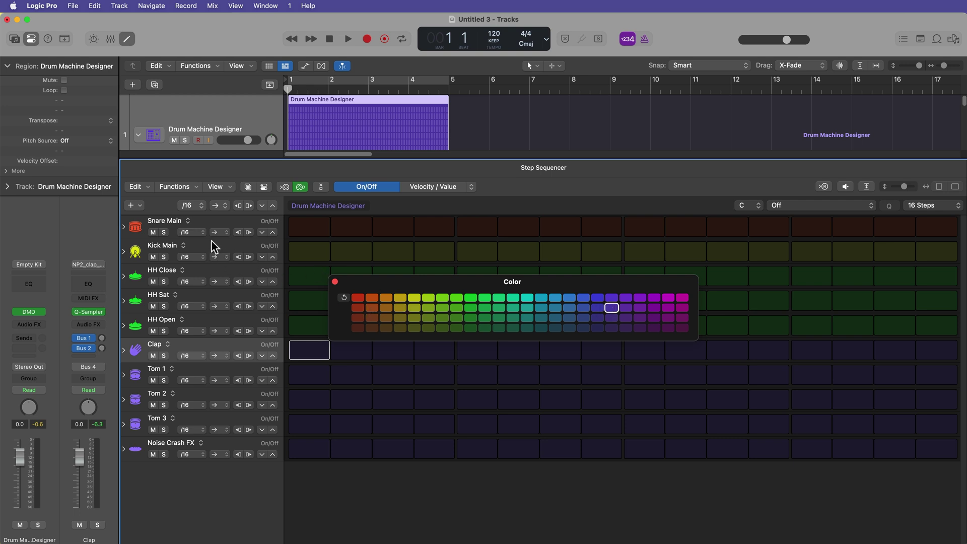
click(356, 298)
drag(224, 338, 205, 219)
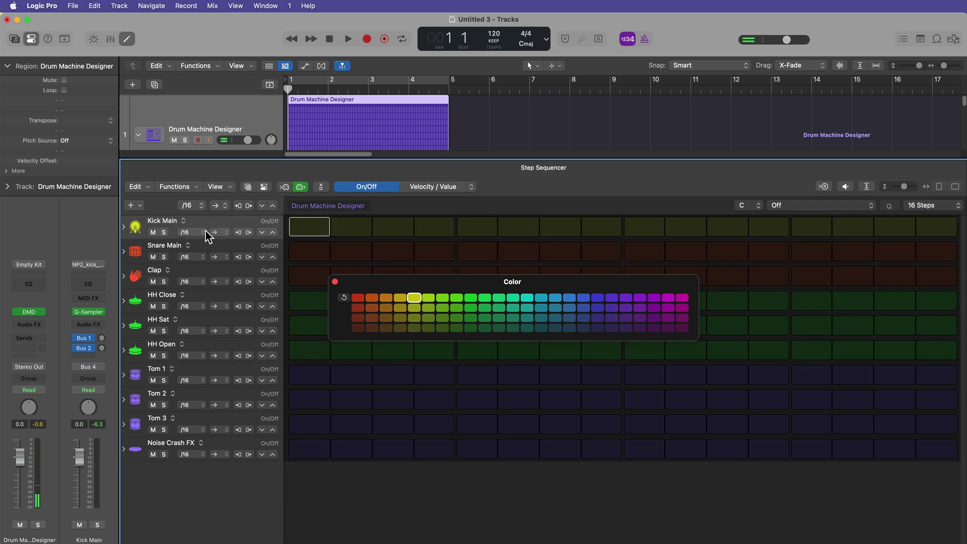
- Colour Tom 1, Tom 2 and Tom 3 magenta and Noise Crash FX teal
click(201, 367)
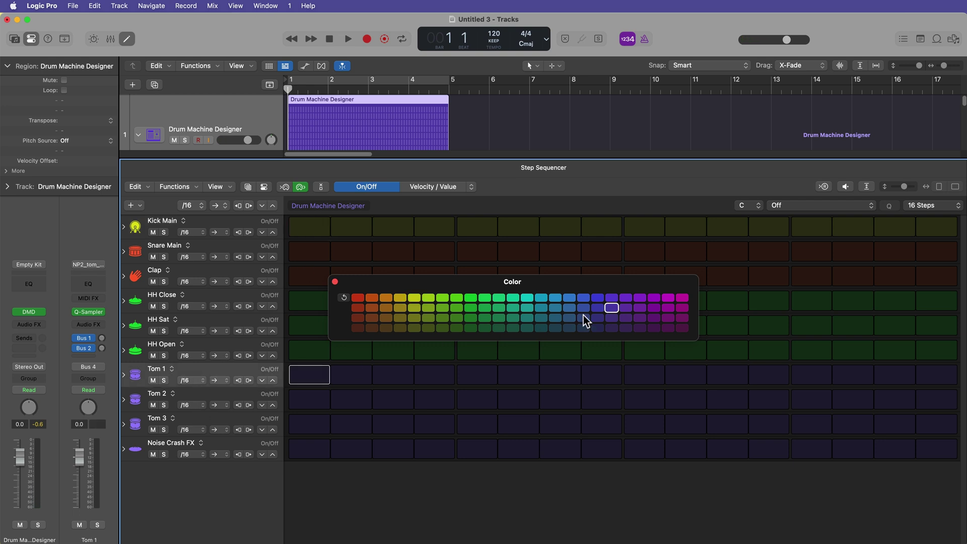
click(668, 298)
click(266, 405)
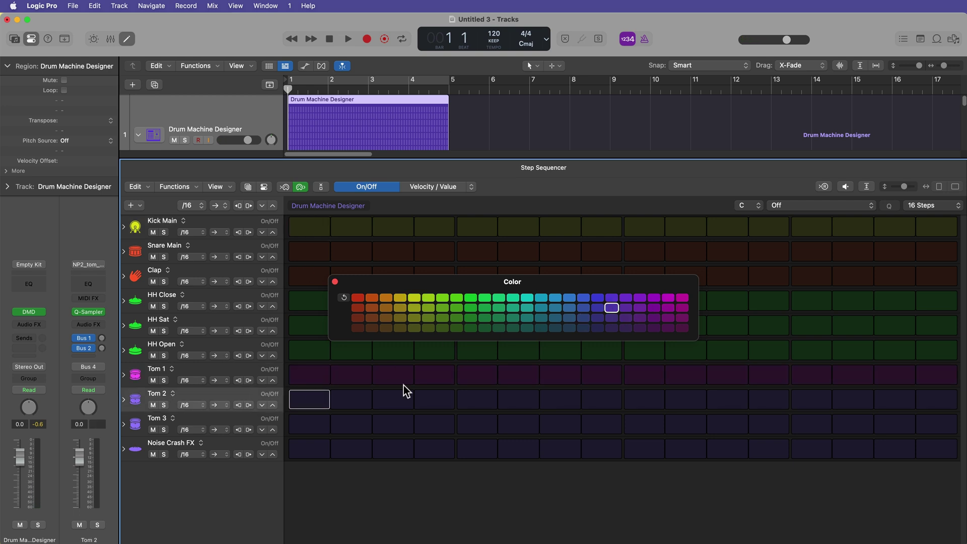
click(668, 297)
click(237, 416)
click(669, 297)
click(239, 443)
click(528, 298)
key(alt+c)
click(930, 206)
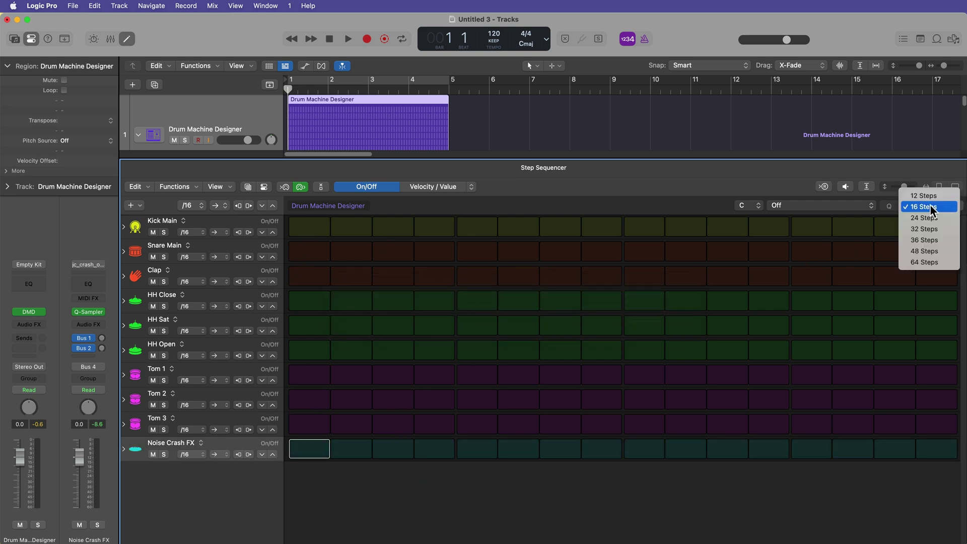
- Set the pattern to 32 steps and turn on kick steps 1, 5, 9 and 13
click(944, 229)
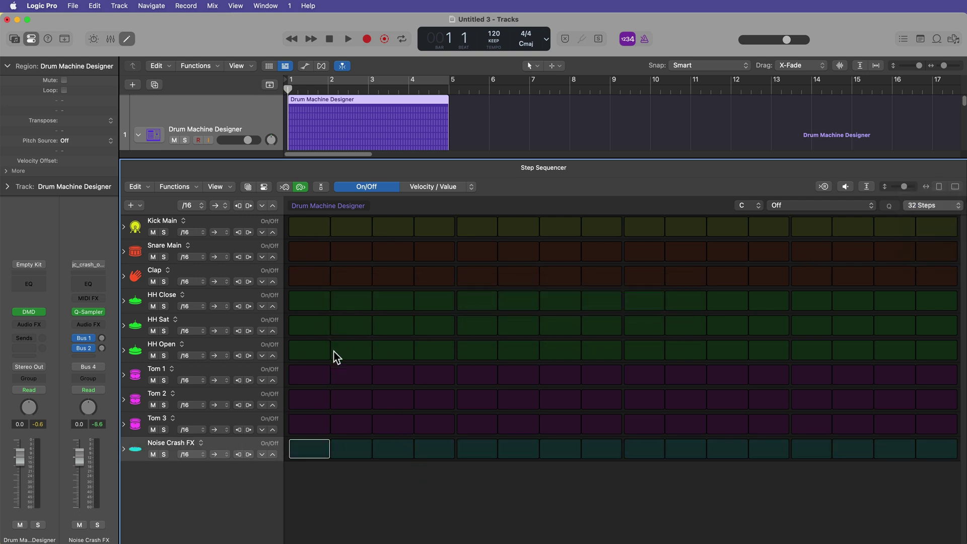
click(298, 231)
click(383, 228)
click(466, 226)
click(549, 227)
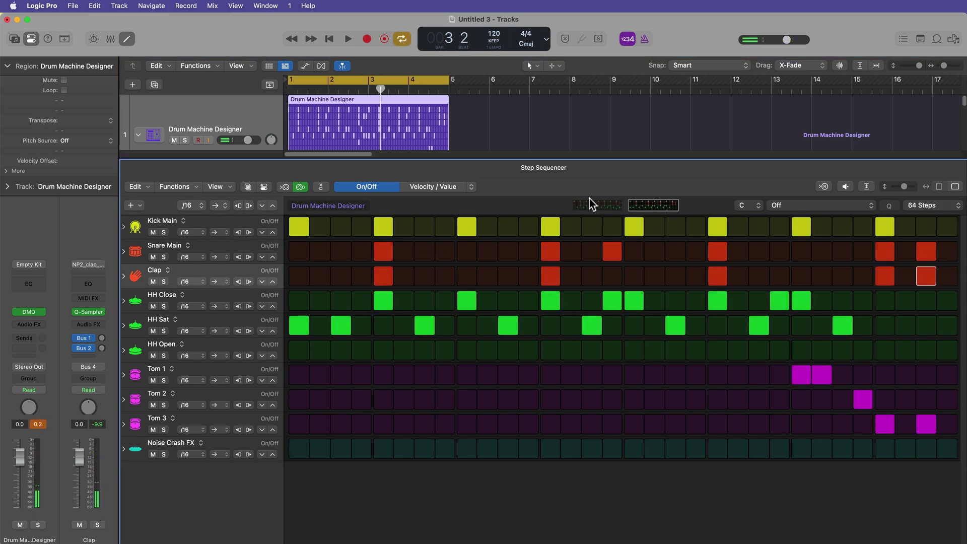
- Play the beat, switch to the second pattern slot, then stop playback
key(space)
key(space)
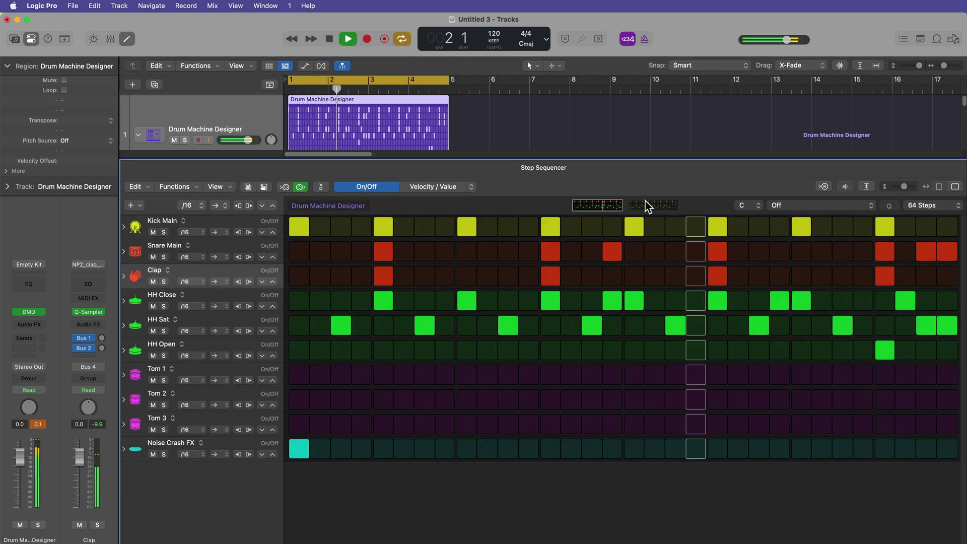
click(649, 206)
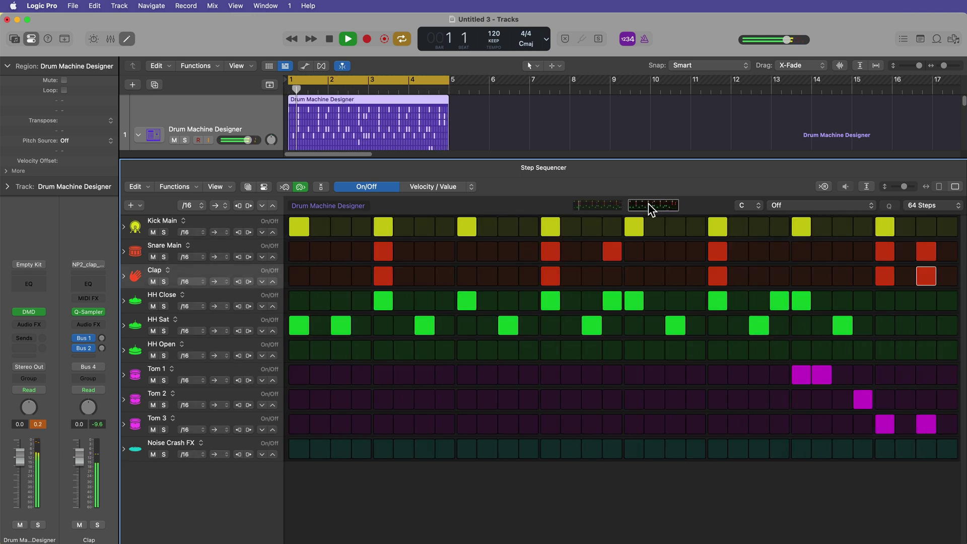
key(space)
- Open the Mixer with the drum kit's channel stack expanded and start playback
key(x)
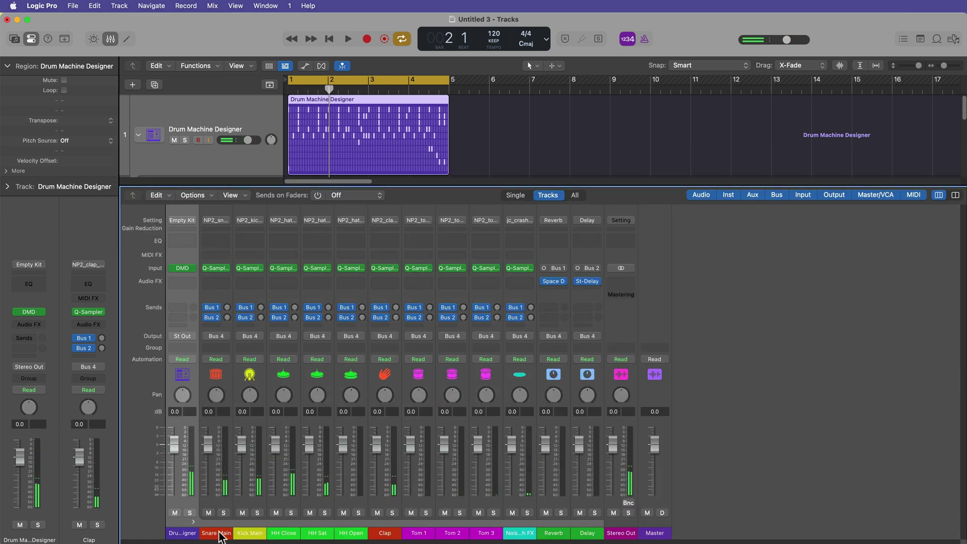
click(192, 524)
click(193, 524)
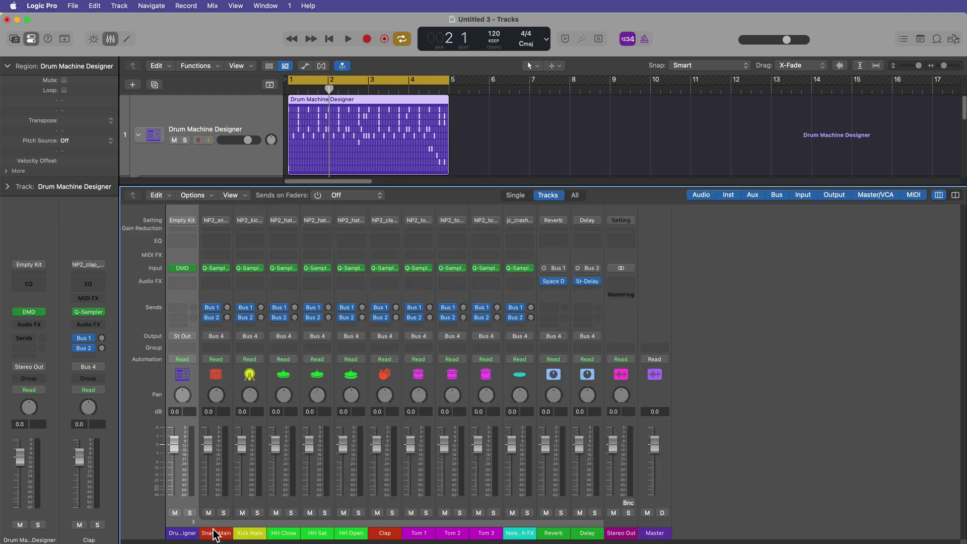
key(space)
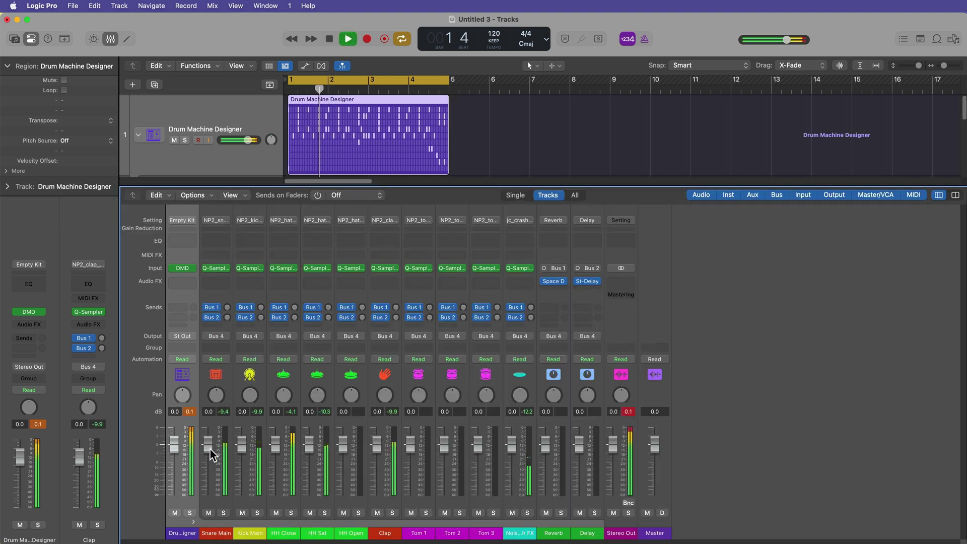
- Set Kick Main to +0.3 dB, Clap to -0.8 dB and Noise Crash FX to -4.9 dB
drag(244, 447, 208, 446)
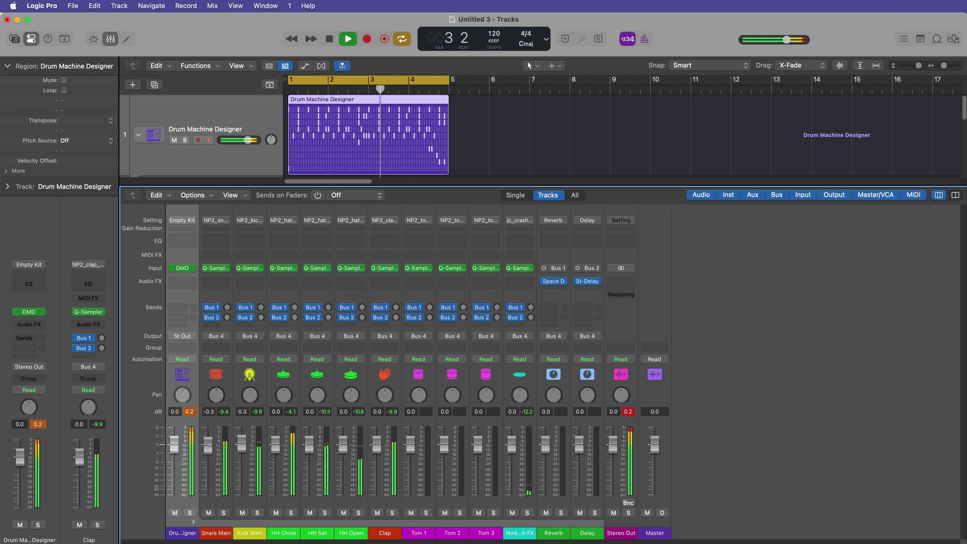
click(388, 535)
drag(376, 452, 376, 455)
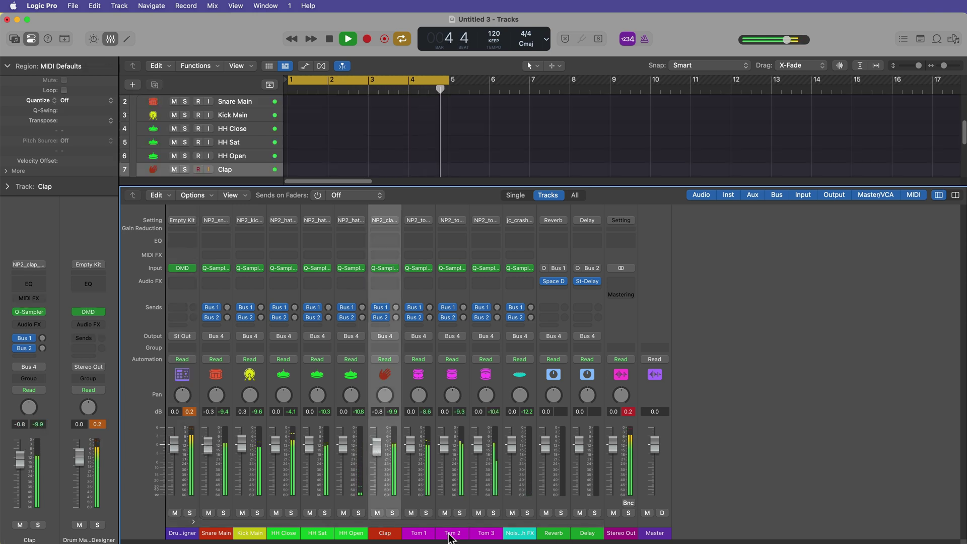
drag(512, 445, 512, 458)
key(space)
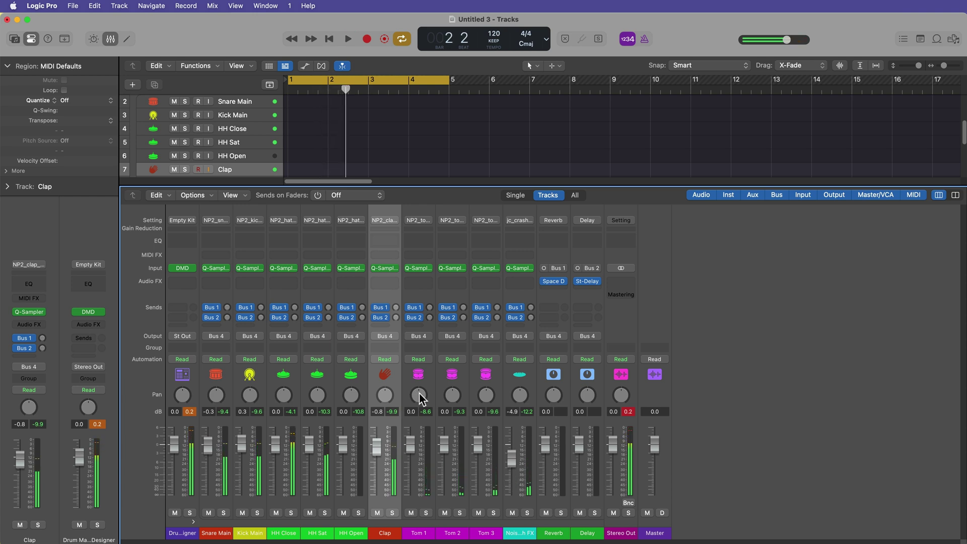
- Pan the toms apart, with Tom 3 panned to the right
click(417, 534)
shift+click(485, 533)
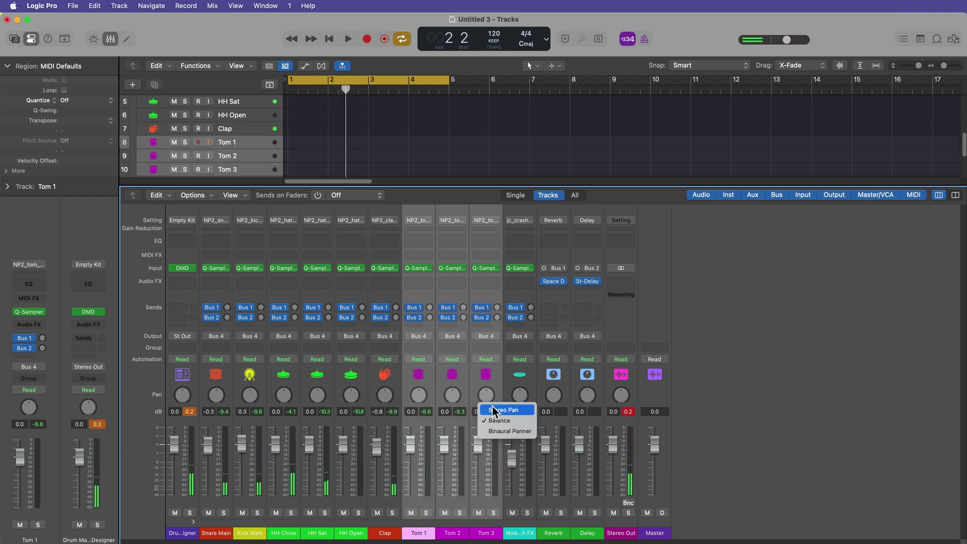
click(425, 474)
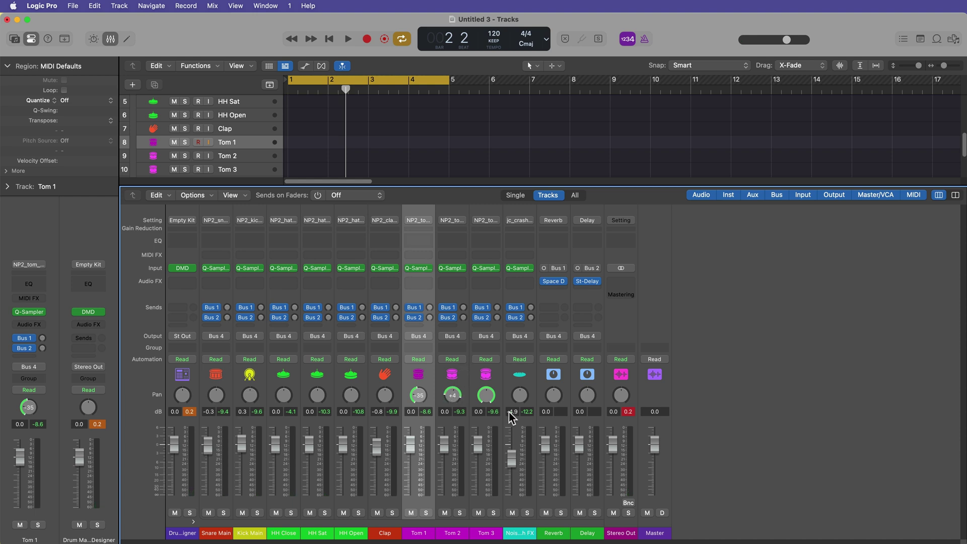
right_click(491, 397)
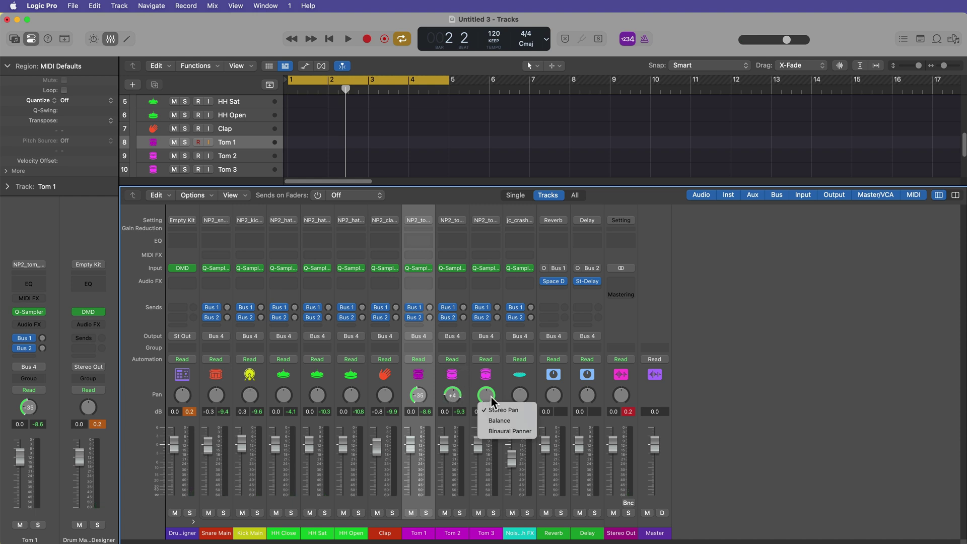
click(523, 414)
drag(486, 396, 491, 400)
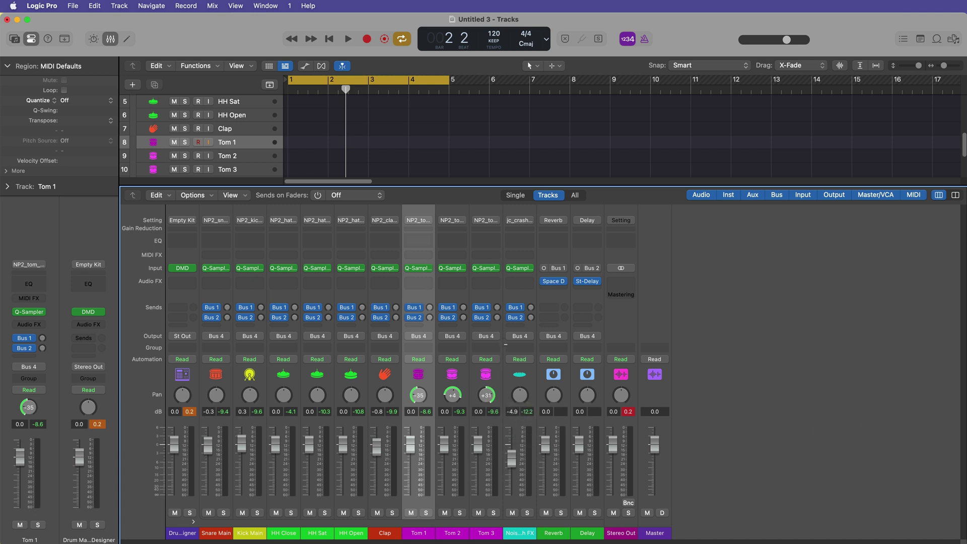
- During playback, lower Snare Main through Noise Crash FX together by about 1.9 dB
key(Up)
key(space)
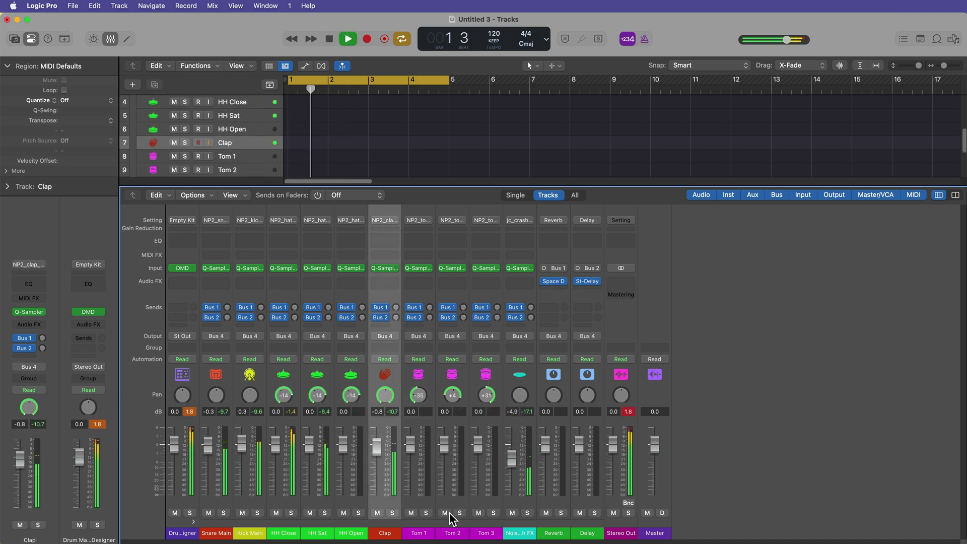
drag(224, 533, 521, 534)
drag(512, 459, 511, 462)
click(385, 533)
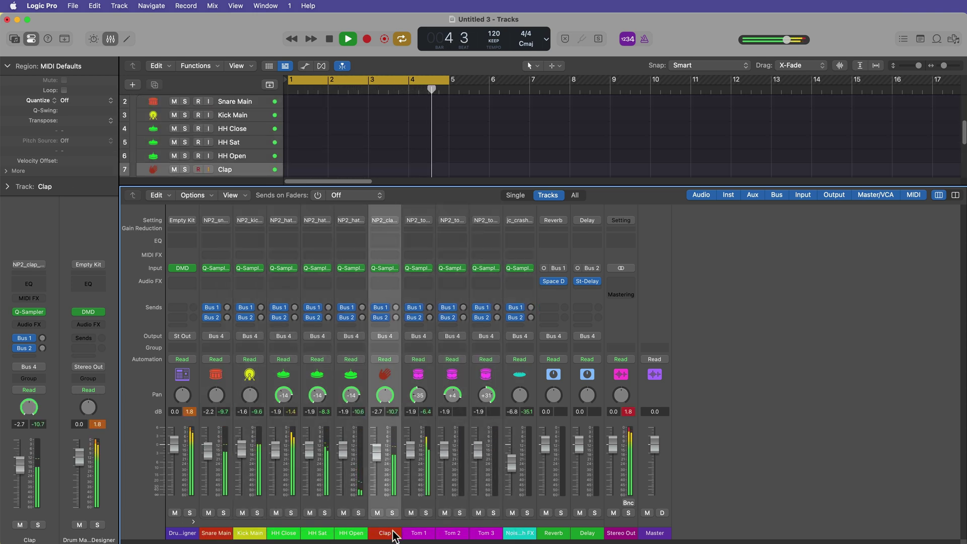
click(191, 412)
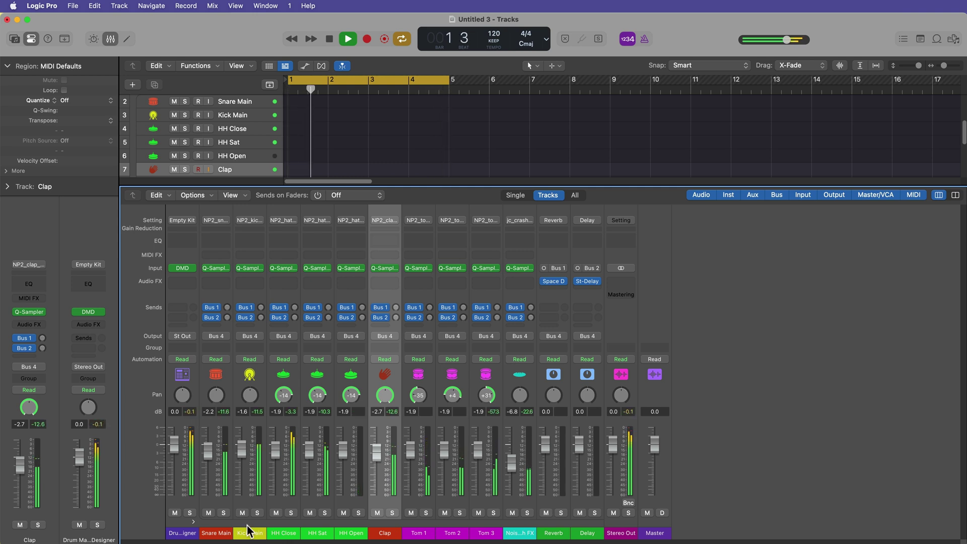
key(space)
- Lower the Snare Main to Noise Crash FX channels another 2.2 dB
drag(222, 535, 519, 534)
drag(510, 459, 510, 463)
click(394, 533)
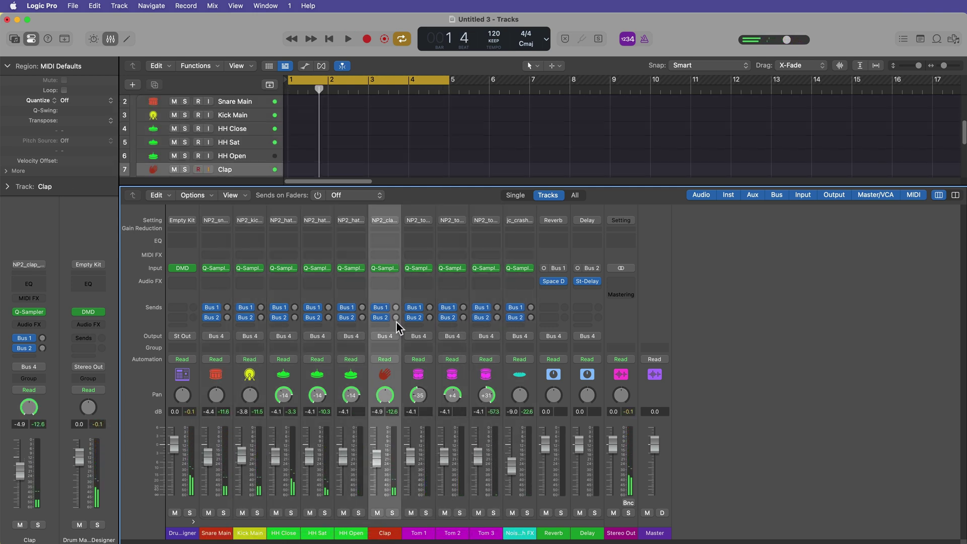
- In Drum Machine Designer, raise the Clap pad's pitch and set its reverb send to -14 dB
click(183, 269)
click(865, 279)
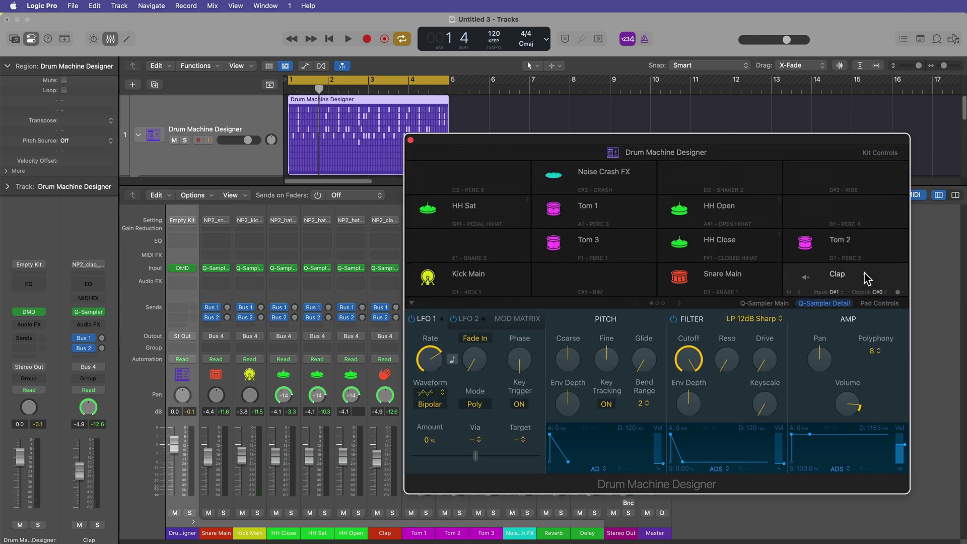
click(879, 303)
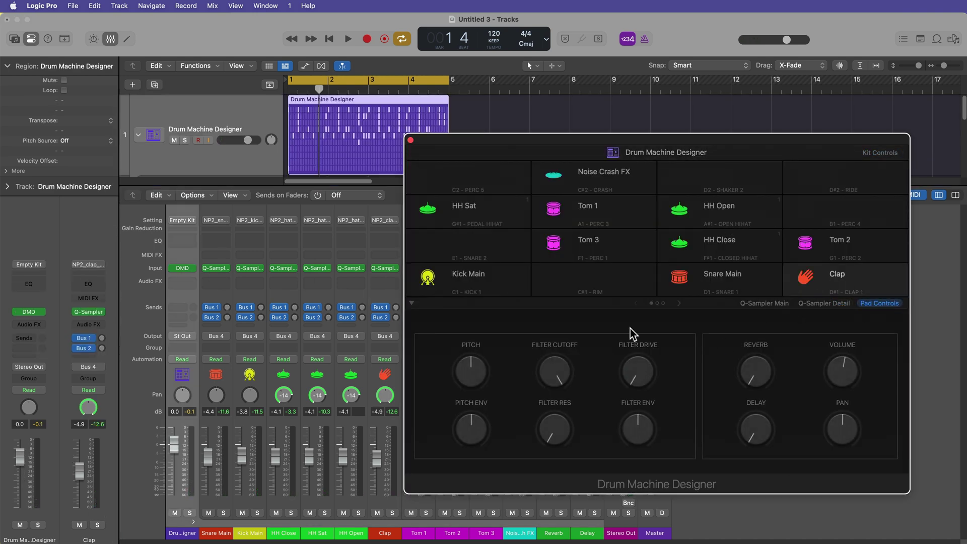
drag(507, 367, 509, 358)
drag(756, 371, 777, 311)
drag(760, 343, 756, 344)
- While playing, raise the Clap pitch and volume, leaving its reverb send near -14 dB
key(space)
drag(482, 371, 482, 385)
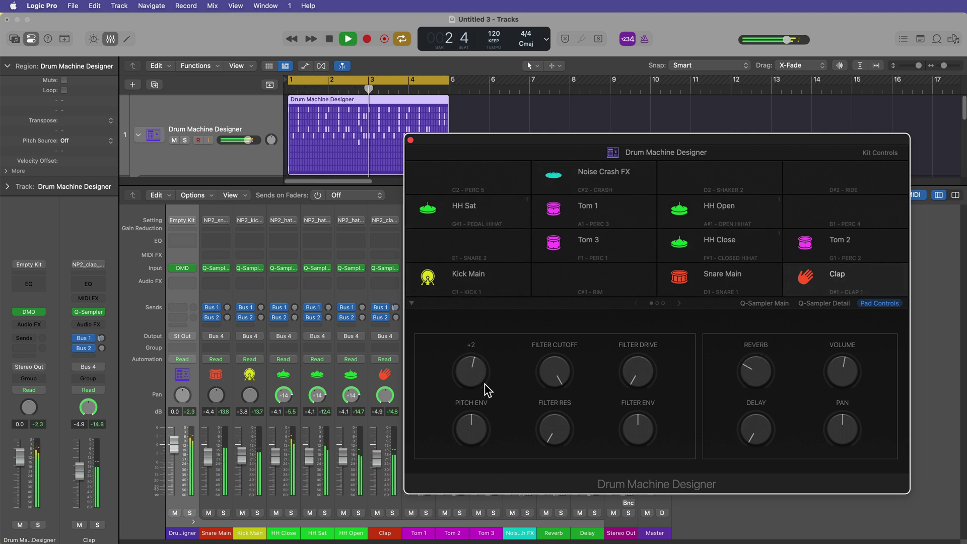
drag(848, 376, 851, 373)
mouse_move(756, 376)
mouse_down()
mouse_move(776, 378)
mouse_move(763, 364)
mouse_up()
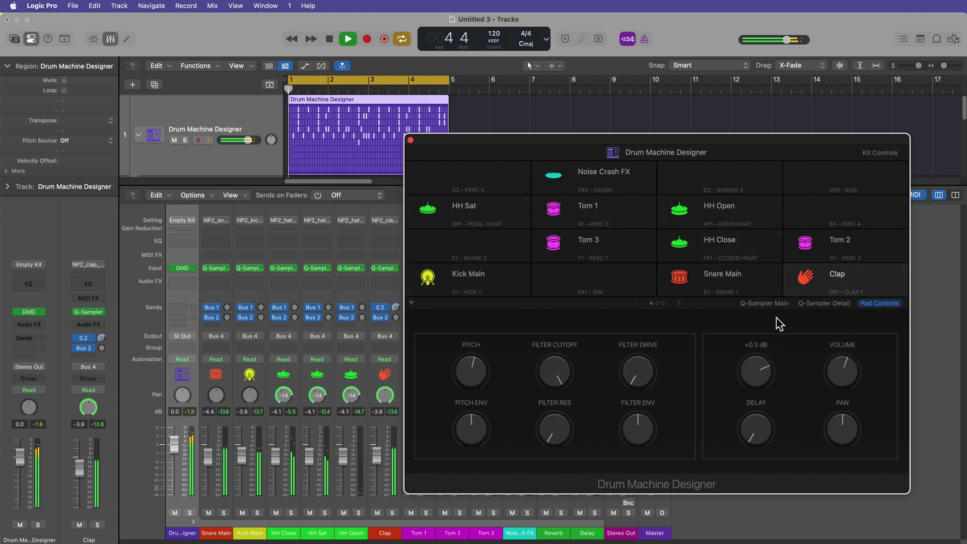
drag(763, 360, 762, 373)
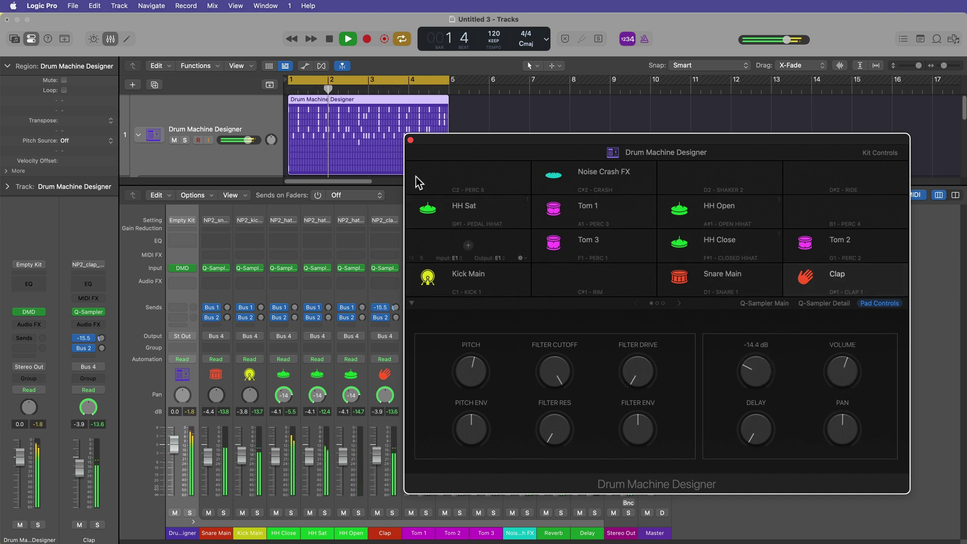
key(space)
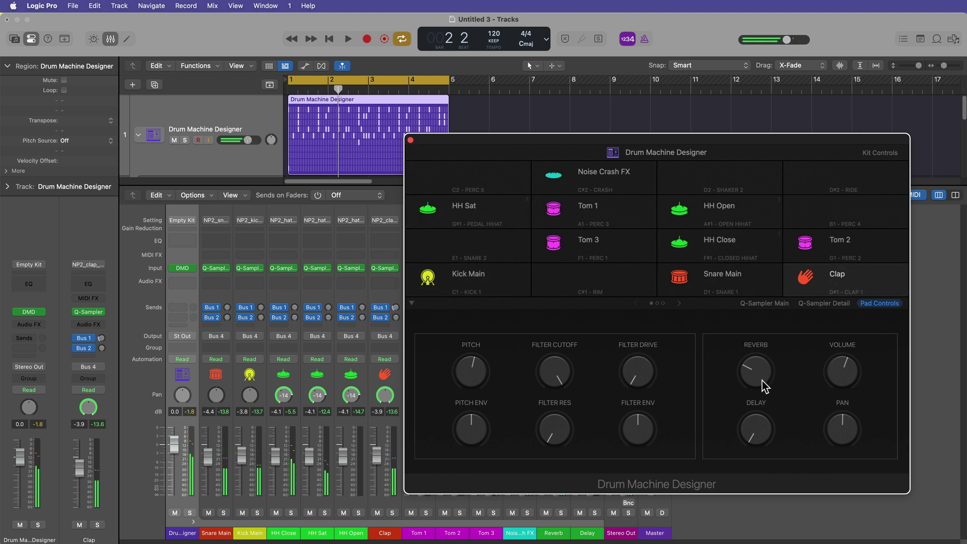
- Replace Space Designer on the Reverb return with ValhallaVintageVerb
click(410, 140)
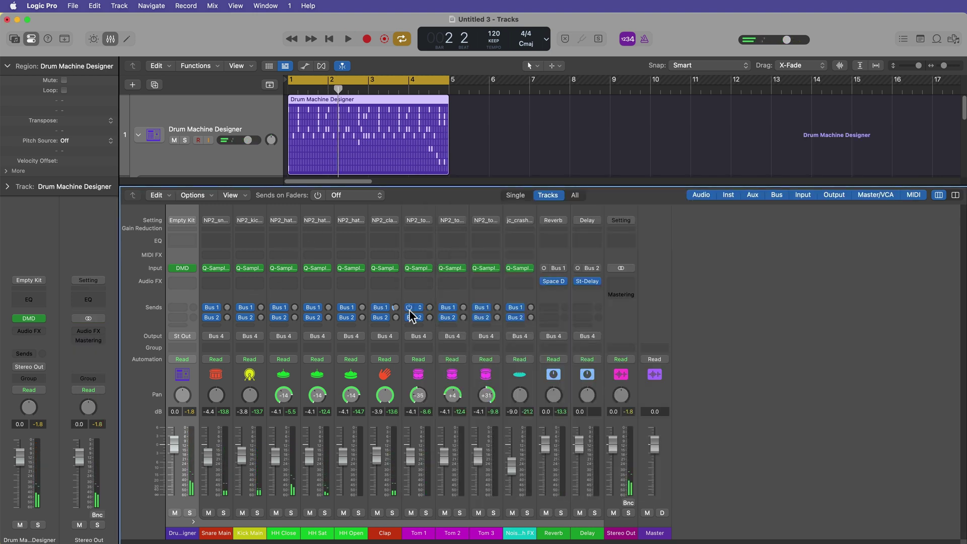
click(564, 534)
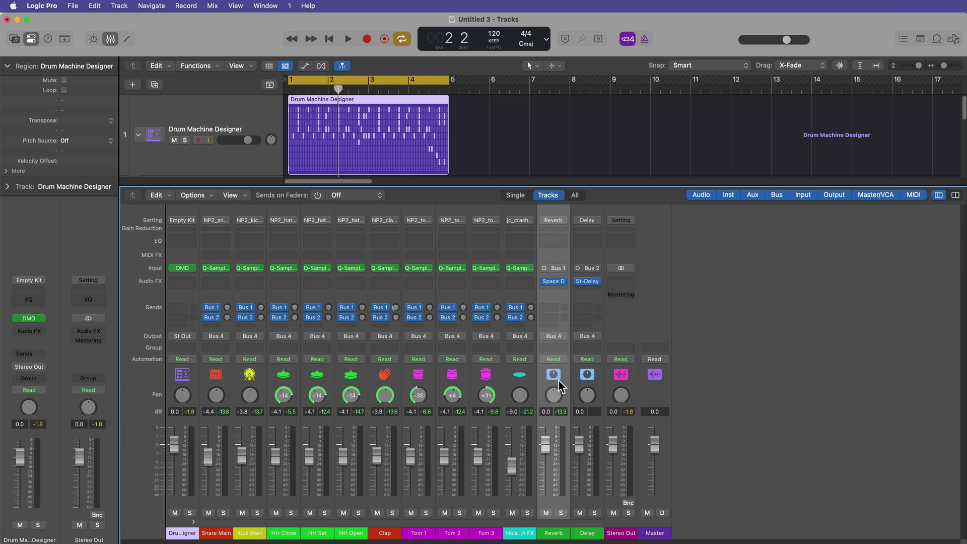
click(390, 535)
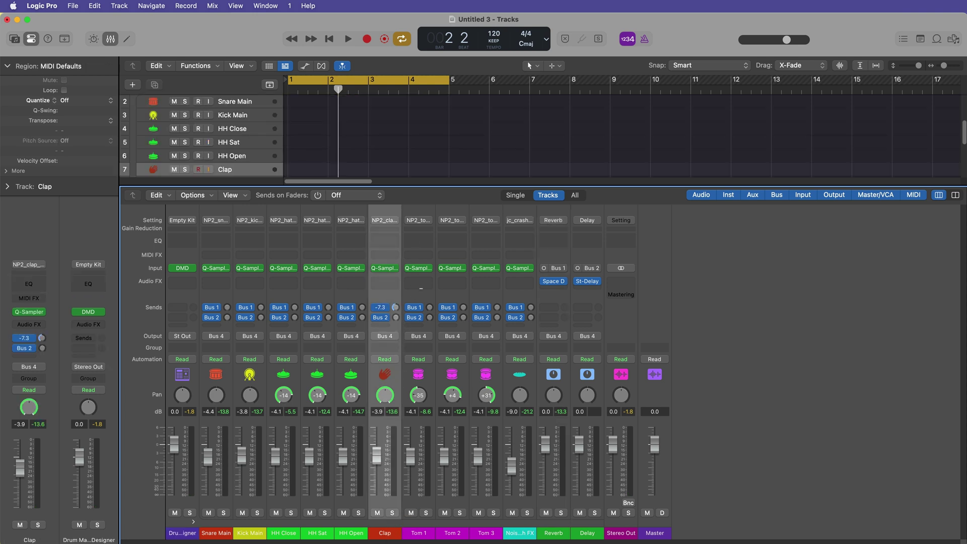
click(553, 534)
click(562, 282)
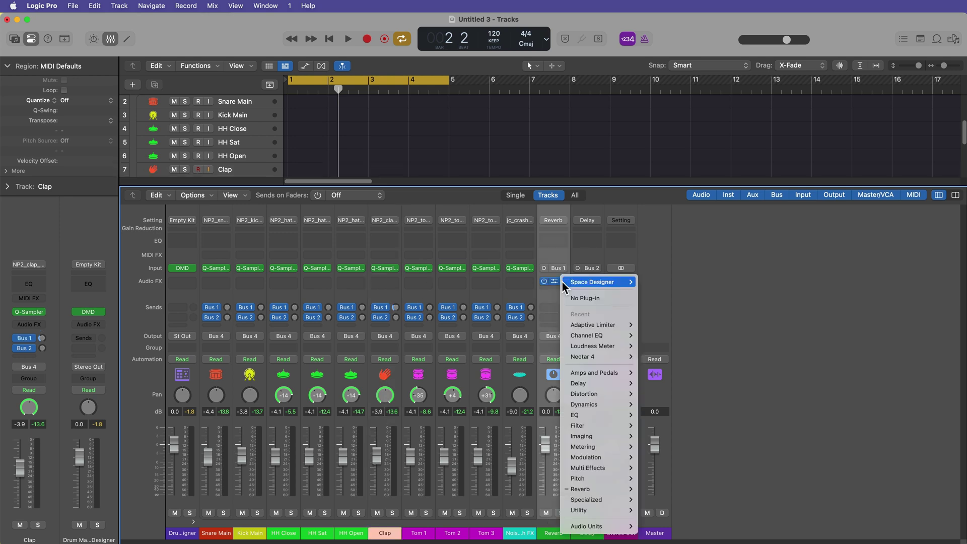
mouse_move(598, 526)
click(771, 531)
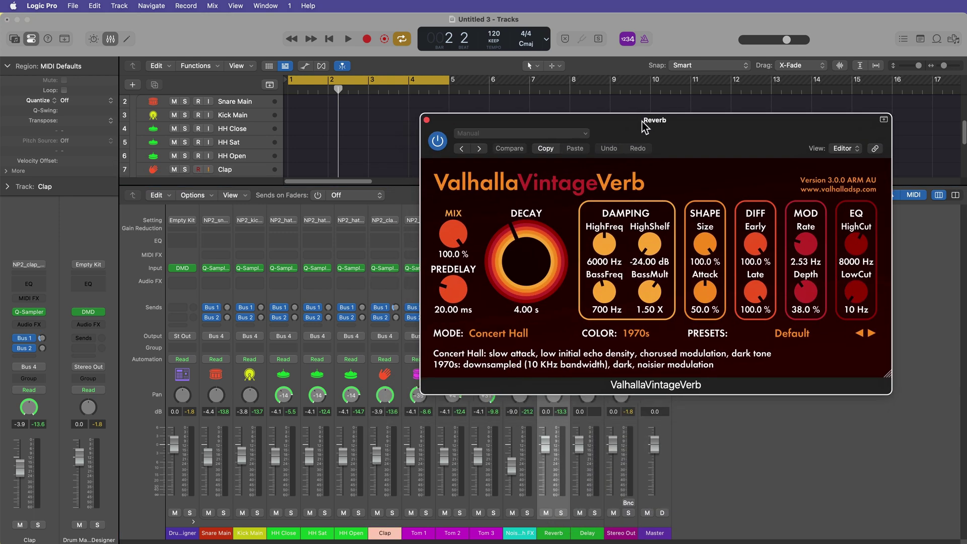
- Load ValhallaVintageVerb's Large Gated Snare preset and play to hear it
click(837, 261)
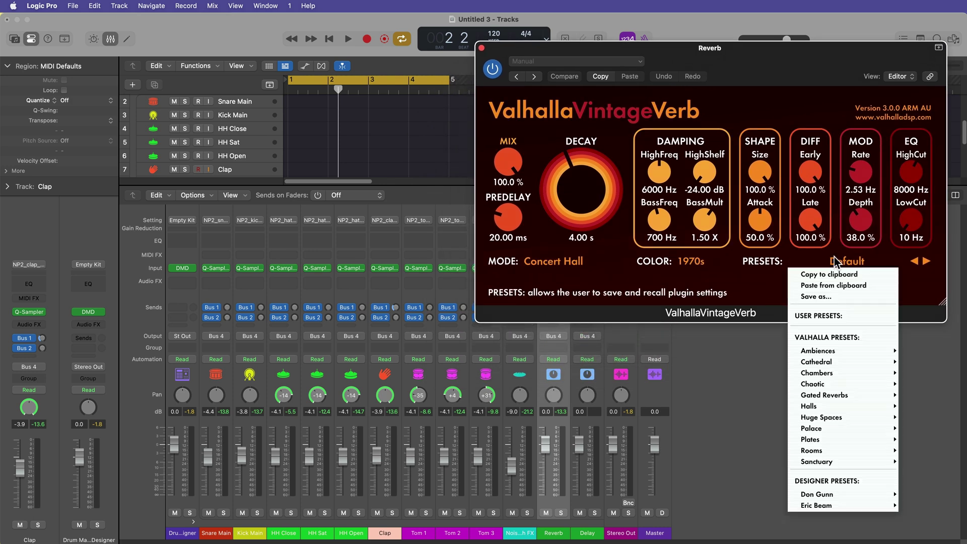
mouse_move(829, 396)
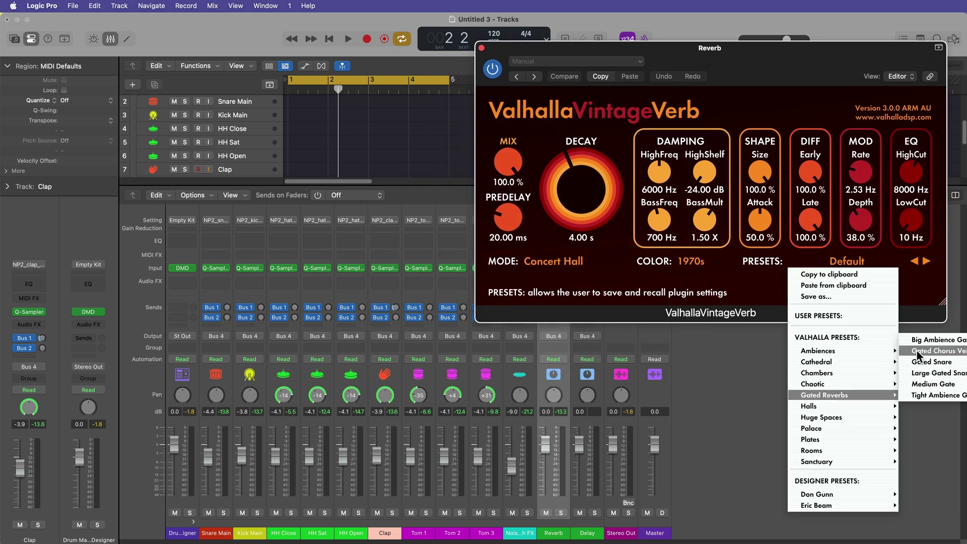
click(927, 373)
key(space)
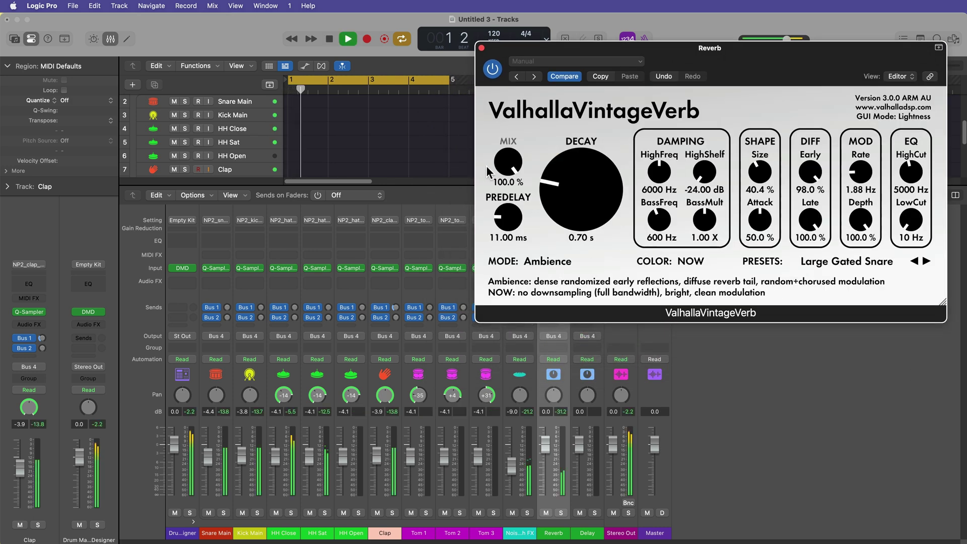
- Close the reverb window and adjust the Clap's reverb send level
click(481, 47)
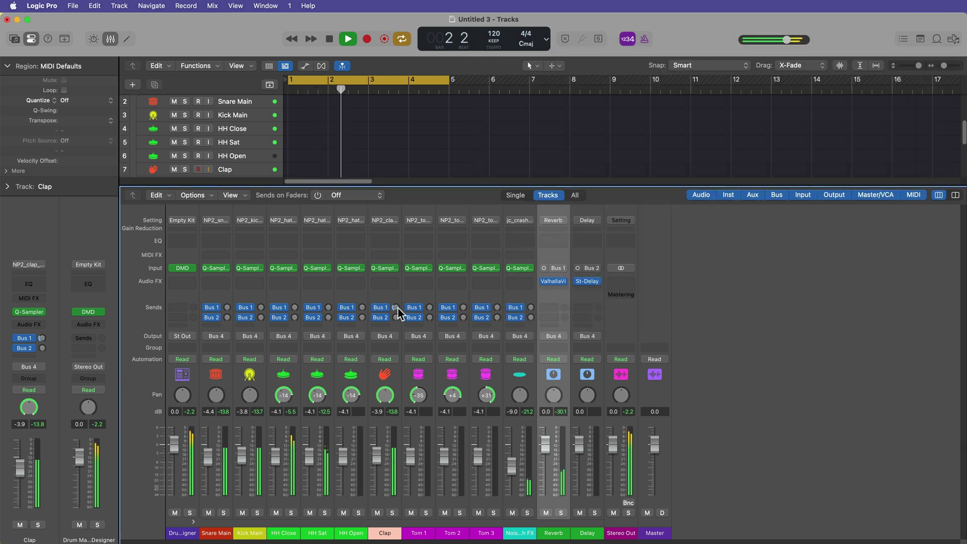
drag(396, 307, 396, 312)
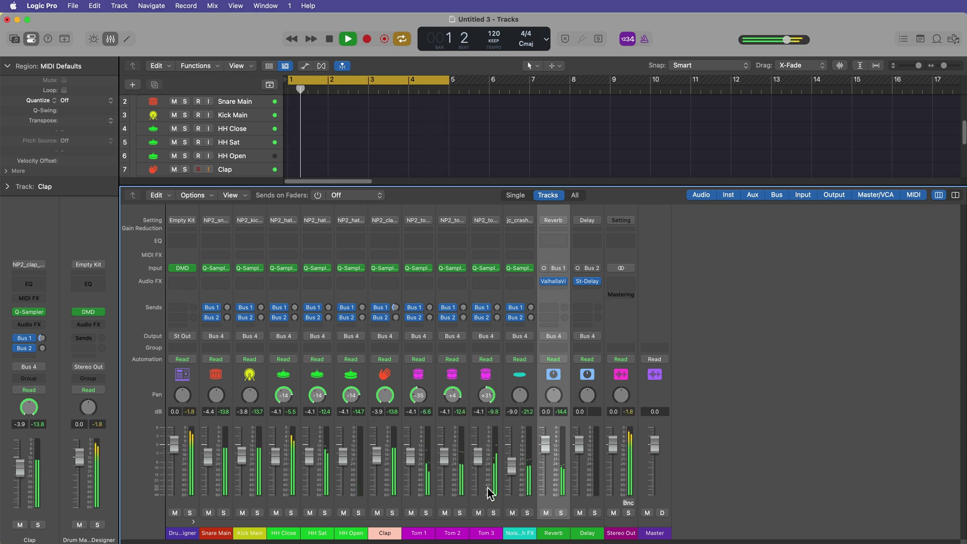
key(space)
- Set the HH Close, HH Sat and HH Open delay sends to about -21 dB
drag(290, 537, 347, 538)
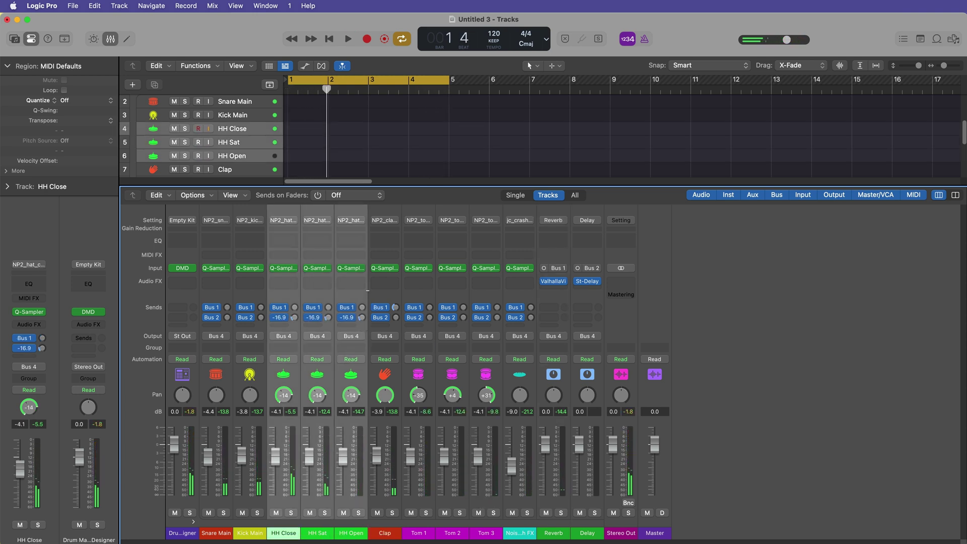
click(217, 533)
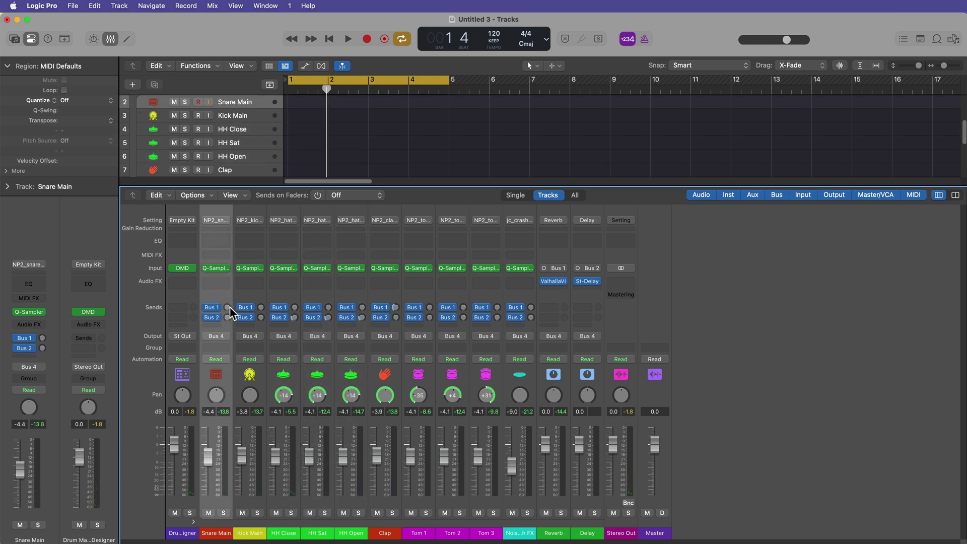
drag(418, 533, 481, 533)
key(space)
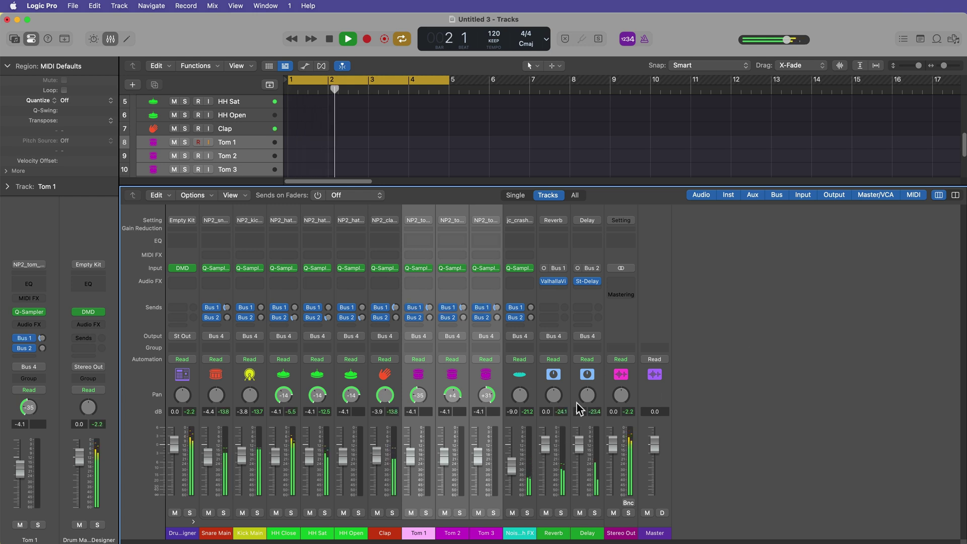
drag(284, 448, 351, 448)
drag(362, 317, 362, 332)
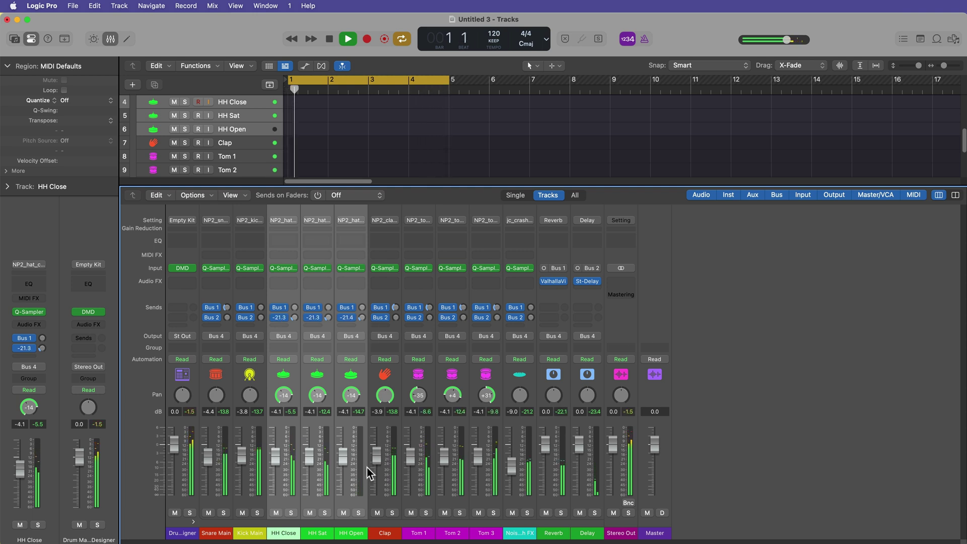
- Insert a Channel EQ on HH Close with its low-cut band on at 336 Hz
key(space)
click(294, 533)
click(289, 282)
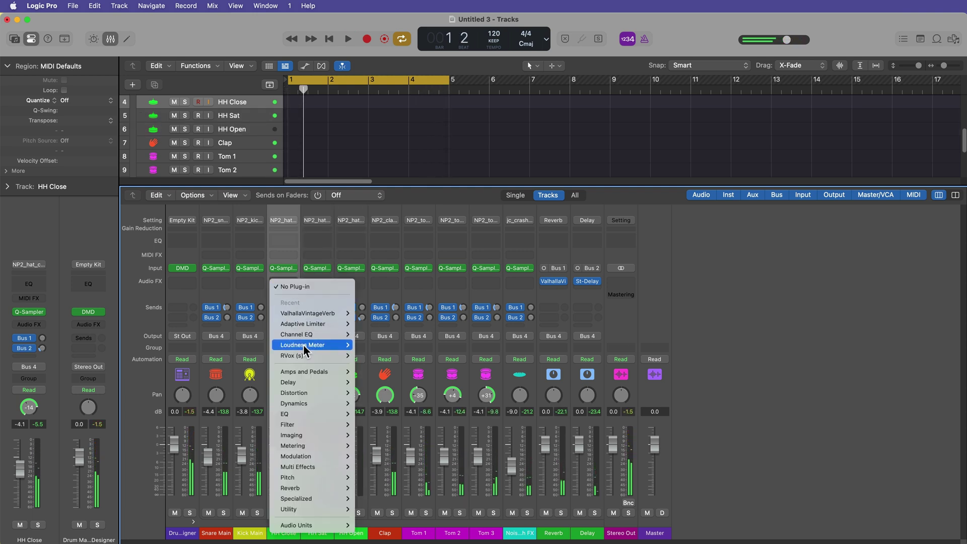
mouse_move(318, 334)
click(376, 335)
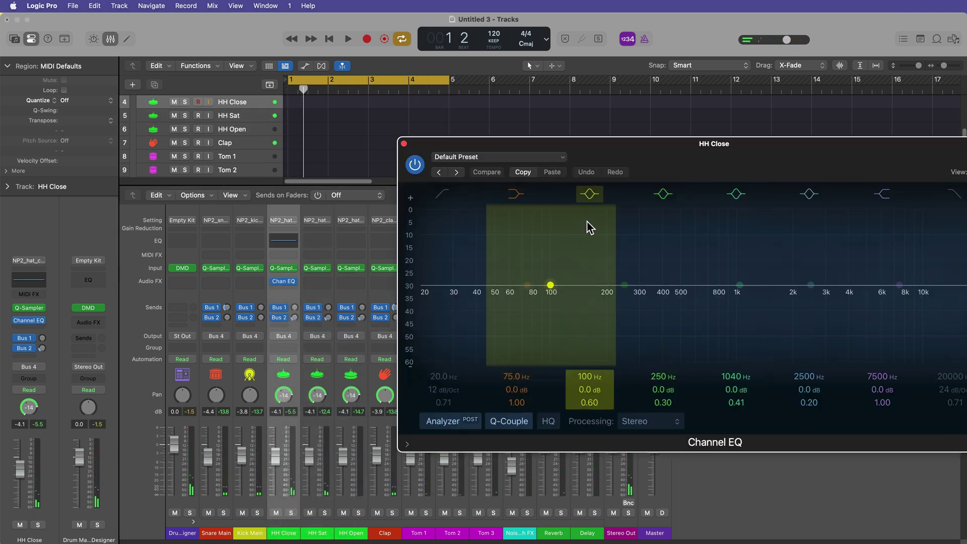
click(277, 208)
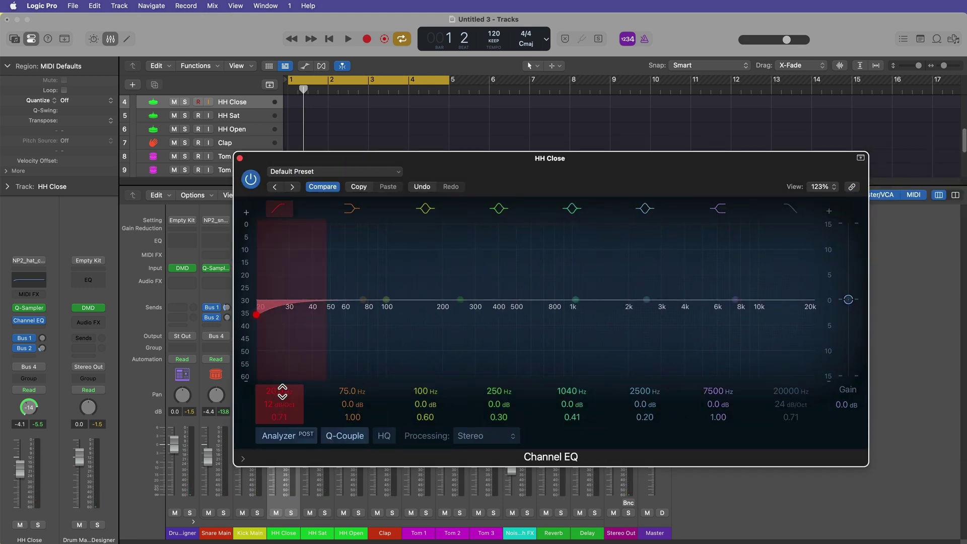
drag(283, 391, 283, 352)
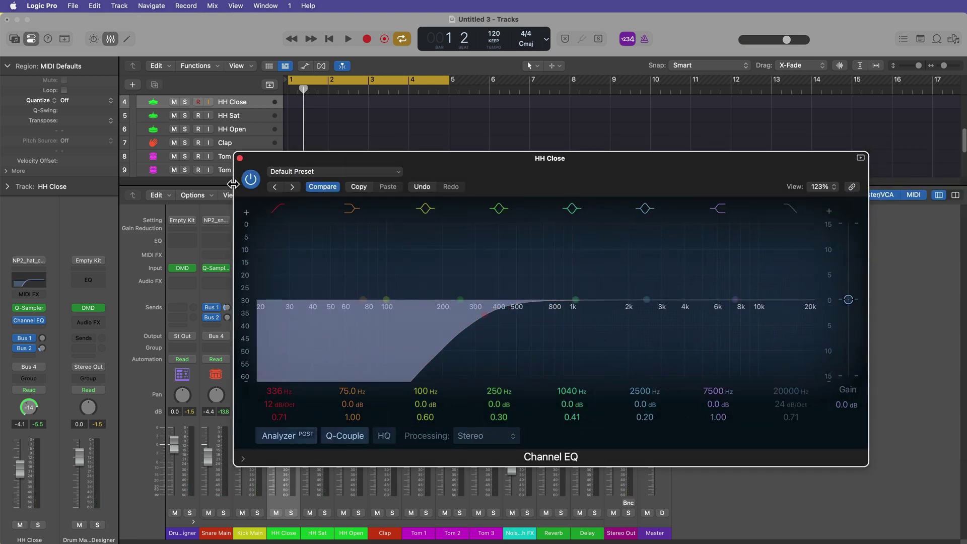
- Copy the Channel EQ onto HH Sat and HH Open and play the filtered hi-hats
click(240, 158)
drag(283, 281, 317, 281)
key(space)
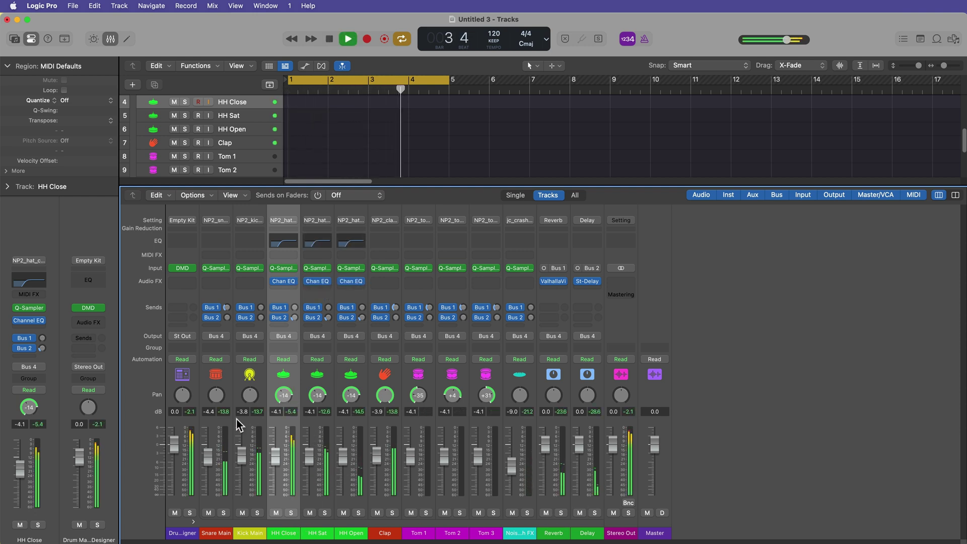
- Collapse the Drum Machine Designer stack, stop playback, hide the mixer and reopen its pattern
click(189, 532)
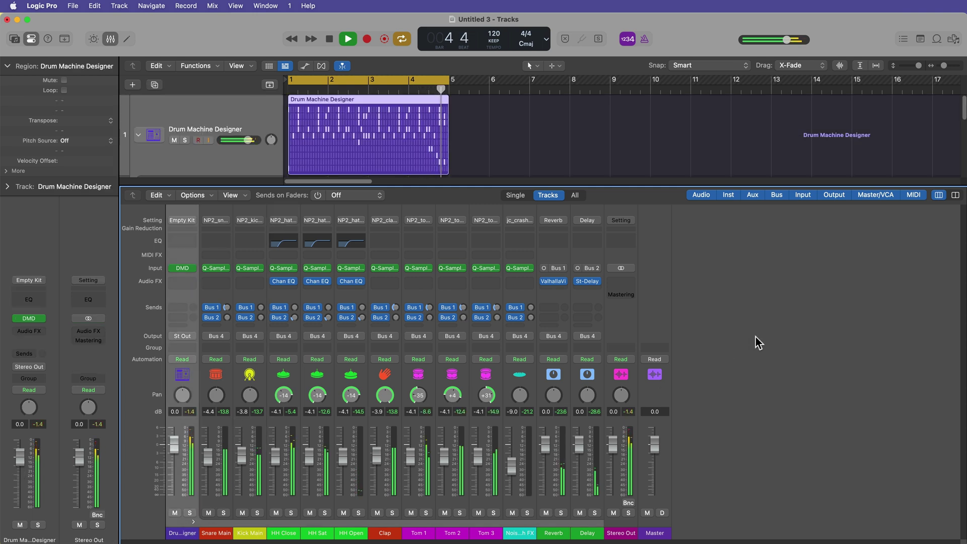
click(194, 529)
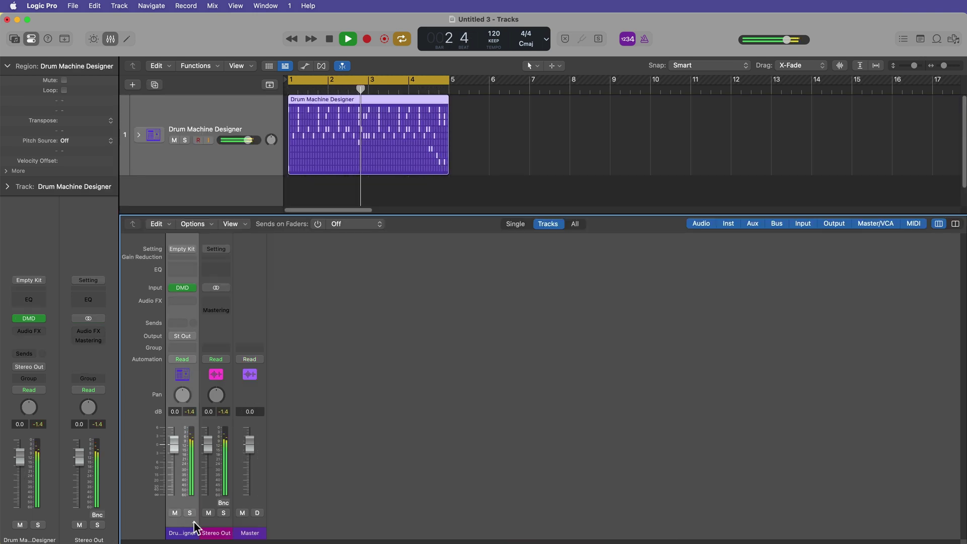
key(x)
click(518, 287)
key(space)
double_click(355, 148)
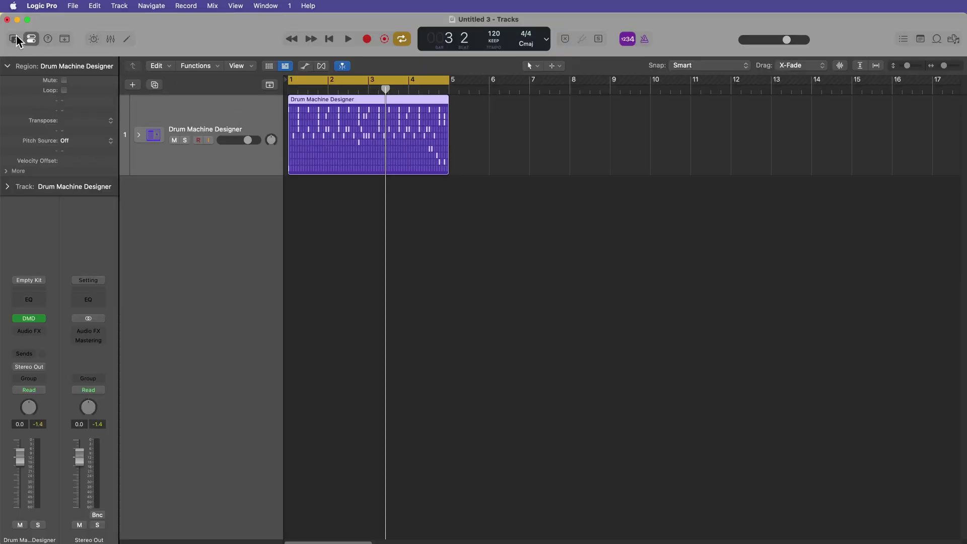
- Save the custom kit from the Library as the user patch 'Neon Pop Kit'
click(15, 39)
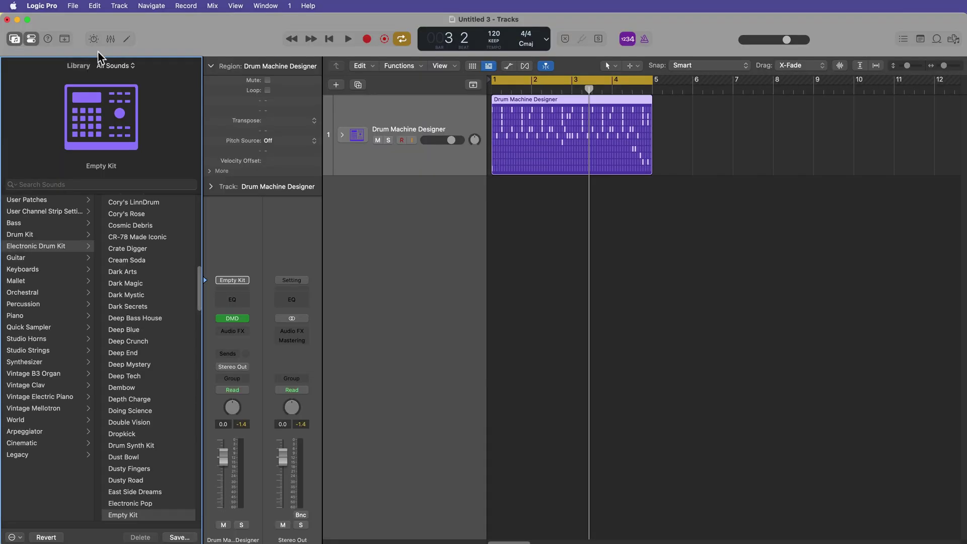
click(384, 106)
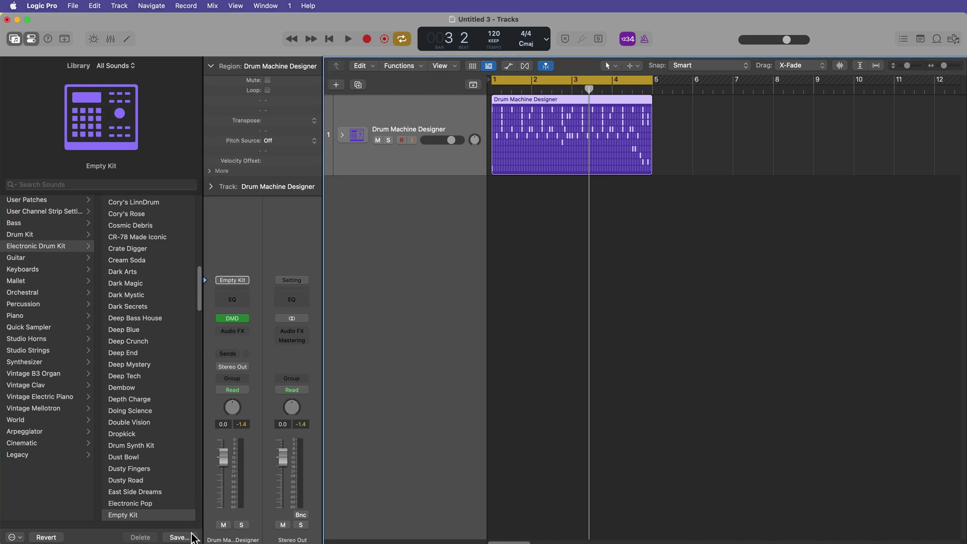
click(192, 538)
text(Neon Poi)
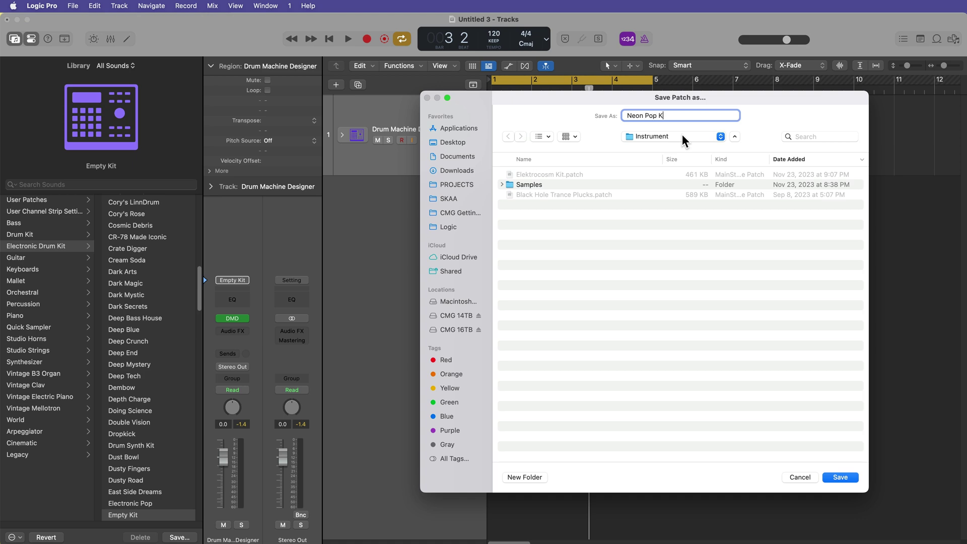
key(Return)
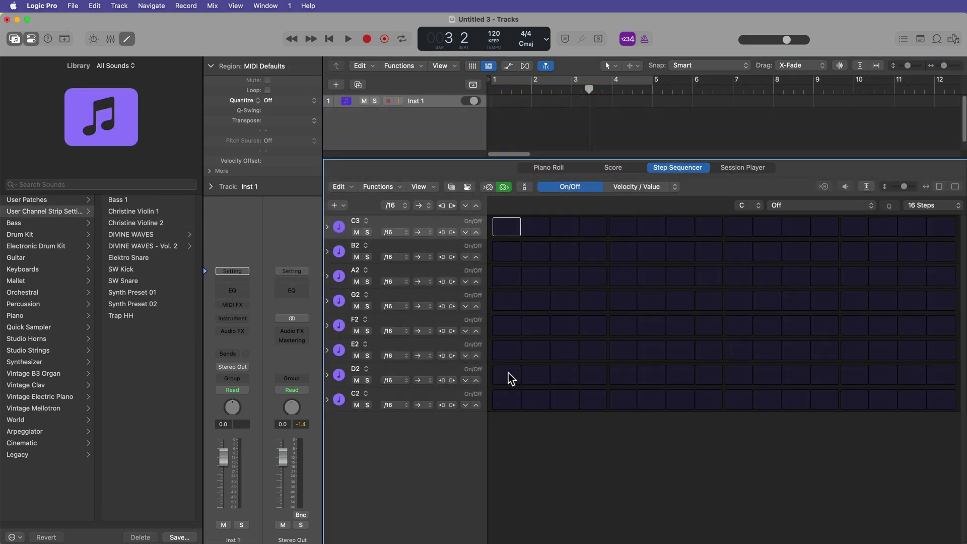
- Replace the empty Inst 1 track with a new, enlarged software instrument track
key(super+BackSpace)
key(alt+super+n)
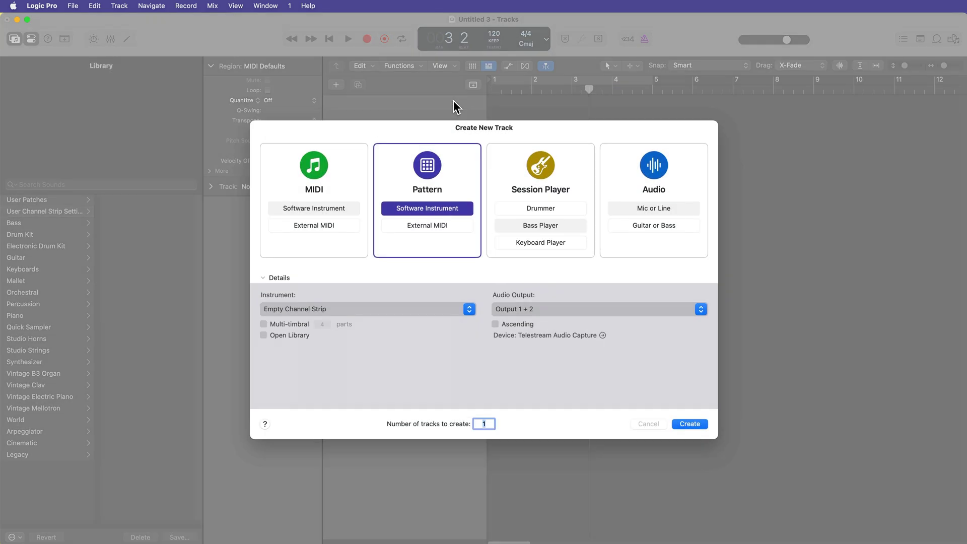
key(Left)
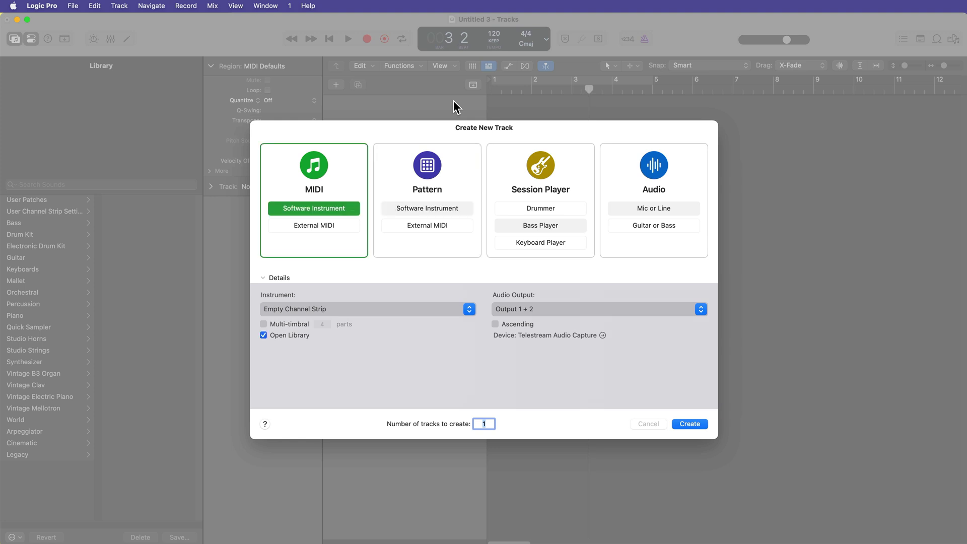
key(Return)
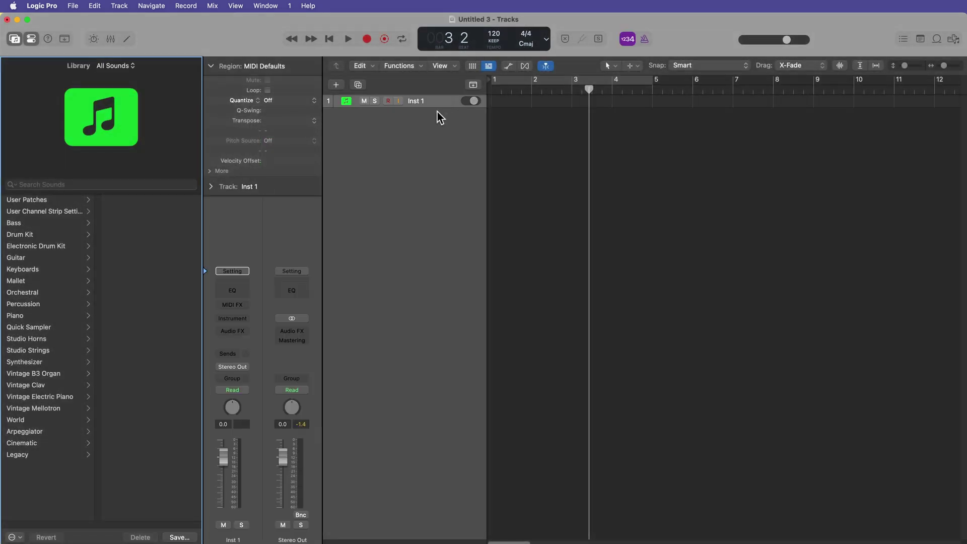
click(437, 112)
key(super+Down)
key(super+Down)
key(super+Down)
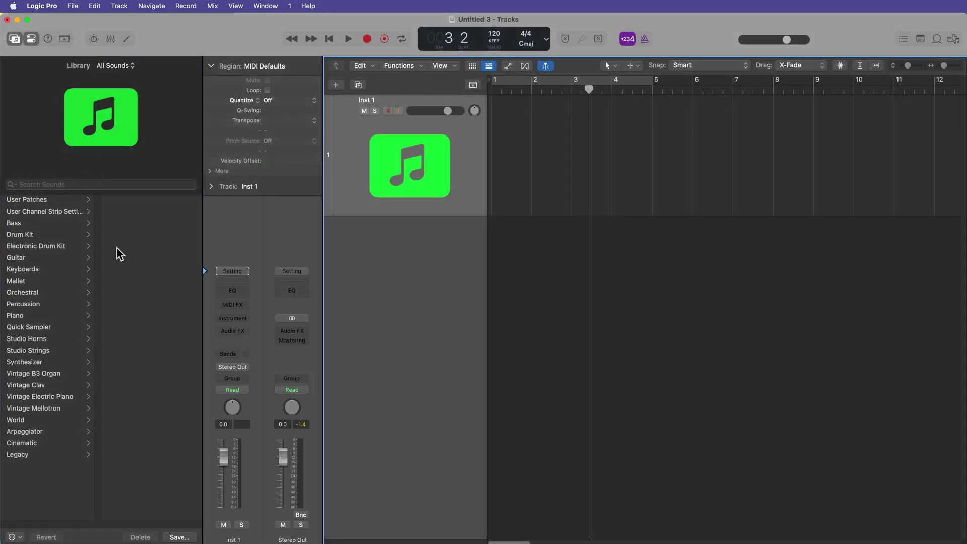
- Load the Neon Pop Kit user patch, expand its drum sub-tracks, and check the Mixer
click(44, 200)
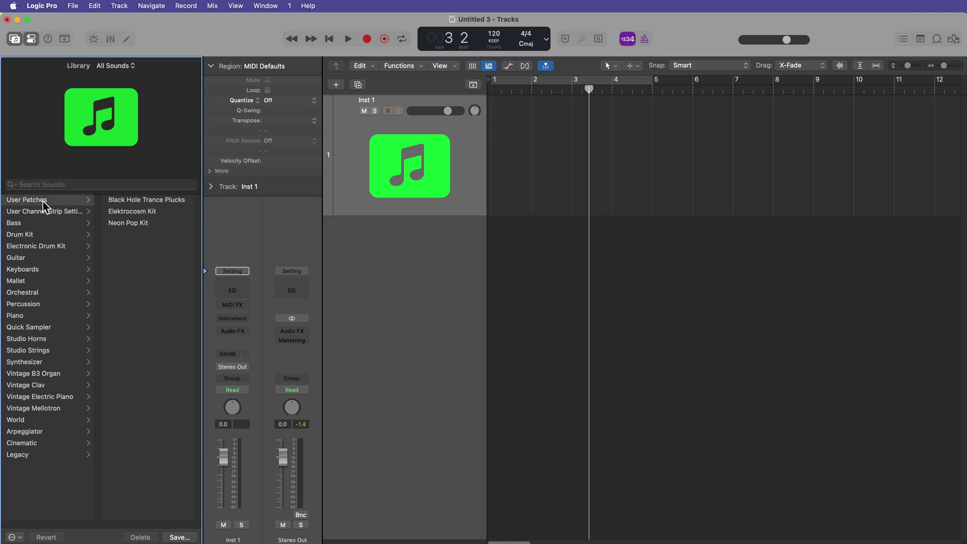
click(156, 223)
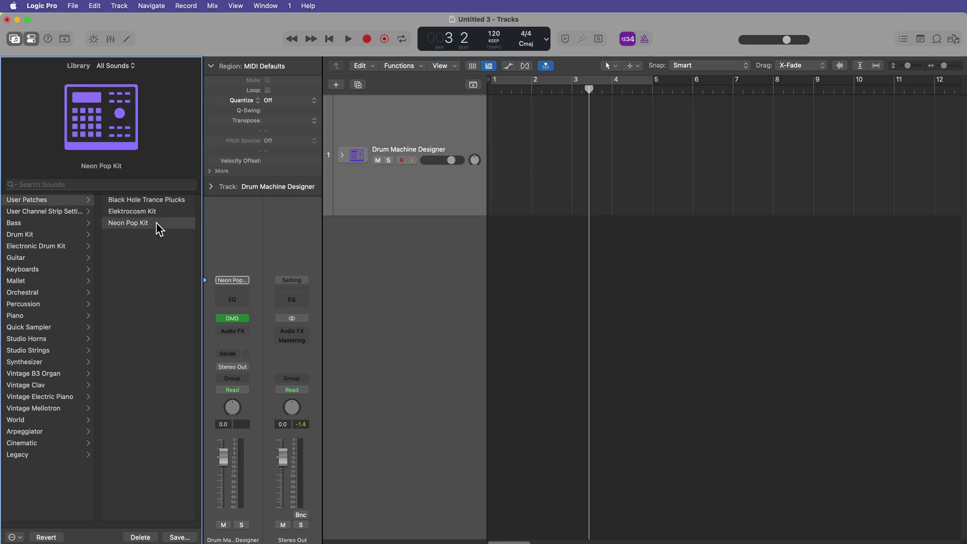
click(341, 157)
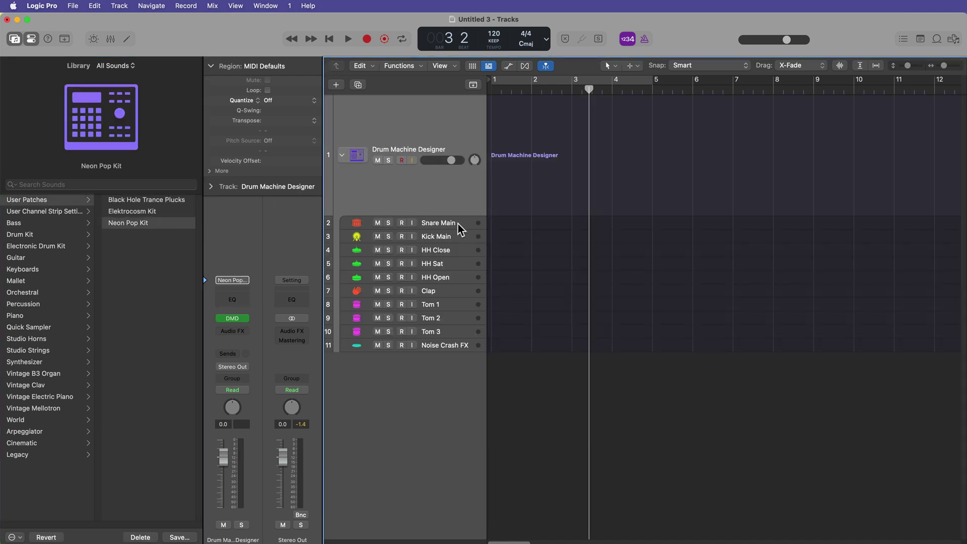
click(238, 321)
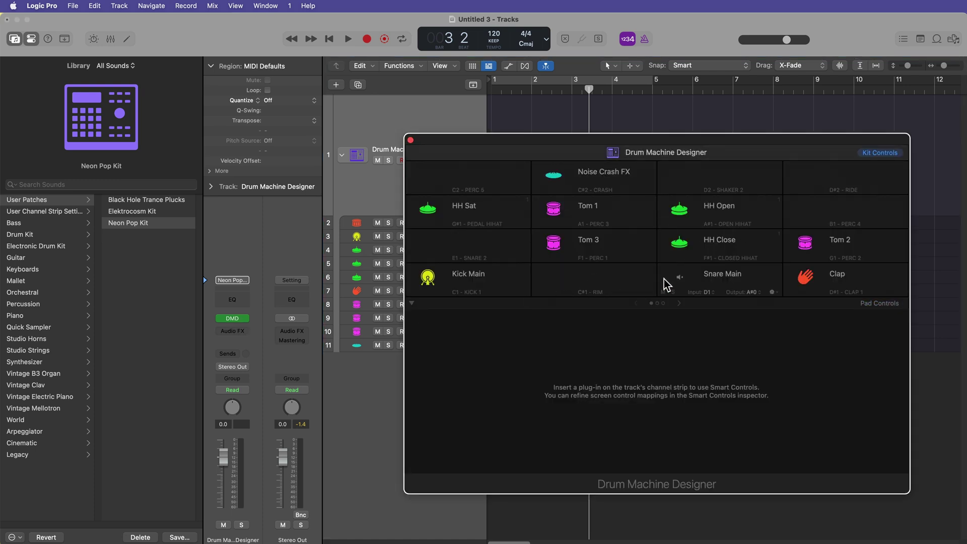
click(411, 141)
key(x)
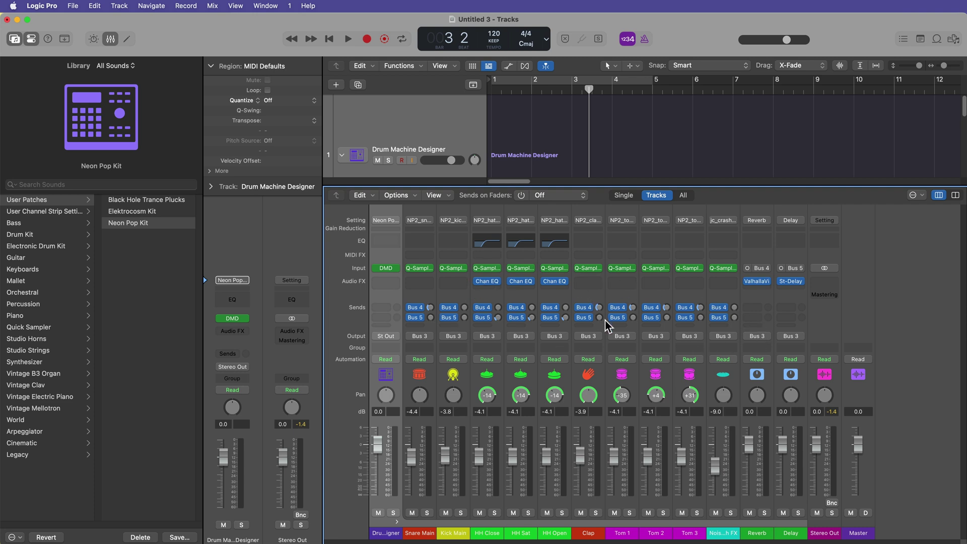
- Hide the mixer and add a new pattern region to the Drum Machine Designer track
key(x)
right_click(503, 113)
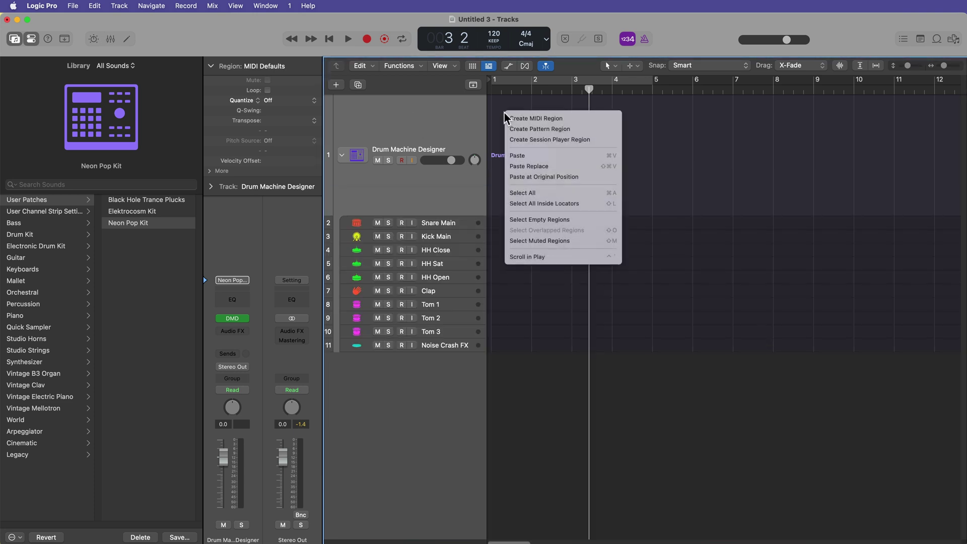
click(546, 127)
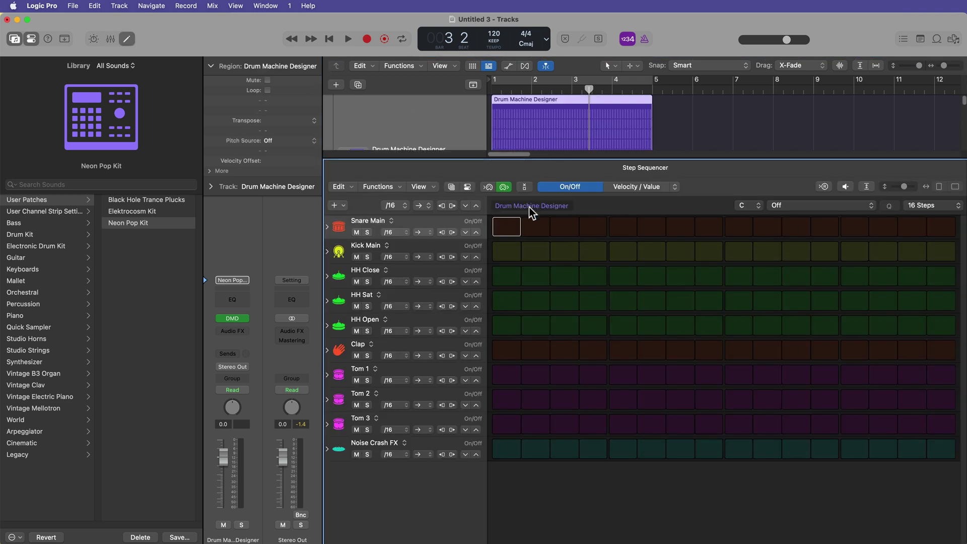
- Turn on Snare Main steps 1, 5, 9 and 13, then show the mixer
click(507, 226)
click(620, 230)
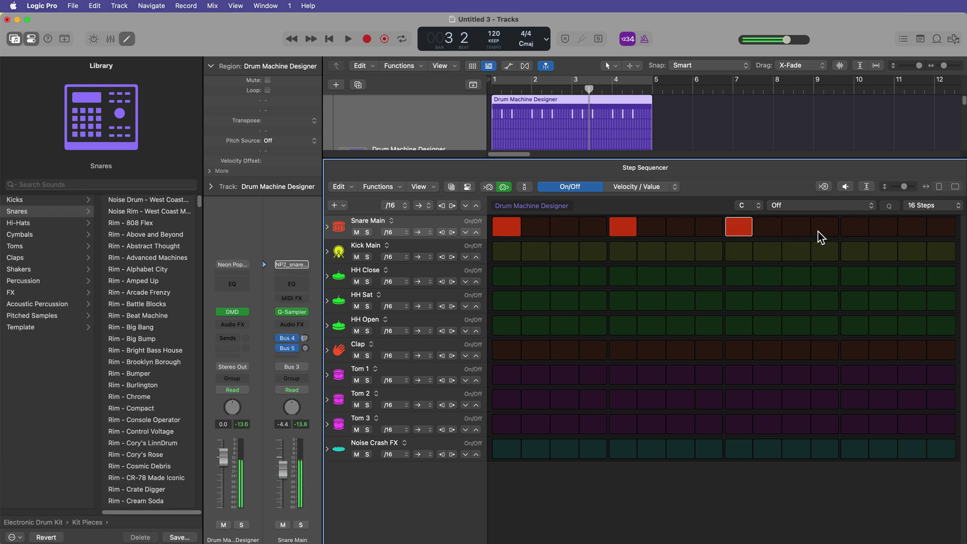
click(853, 229)
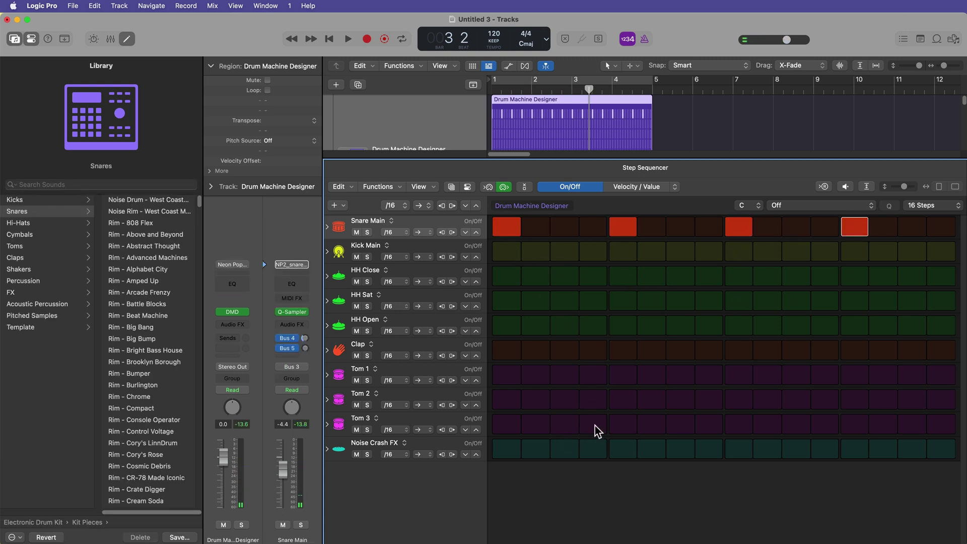
click(424, 250)
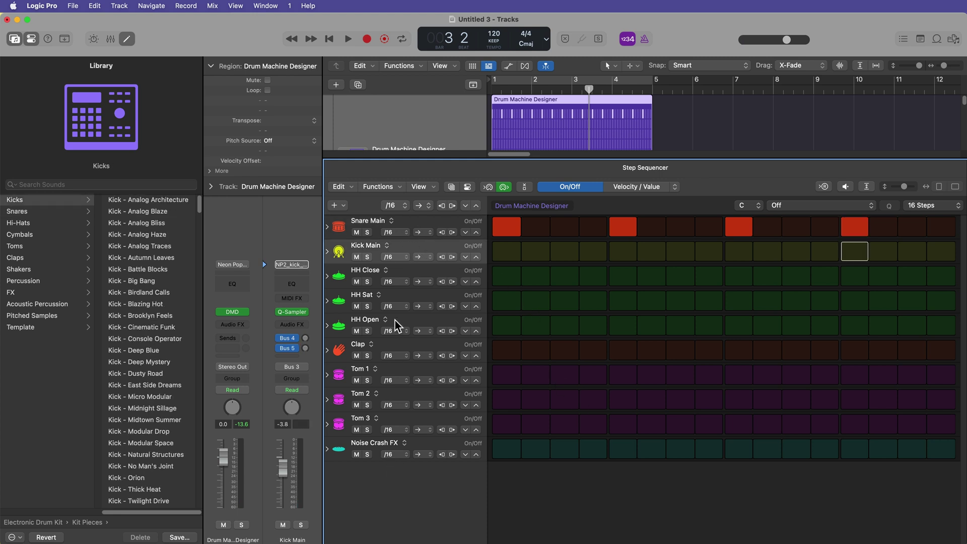
key(x)
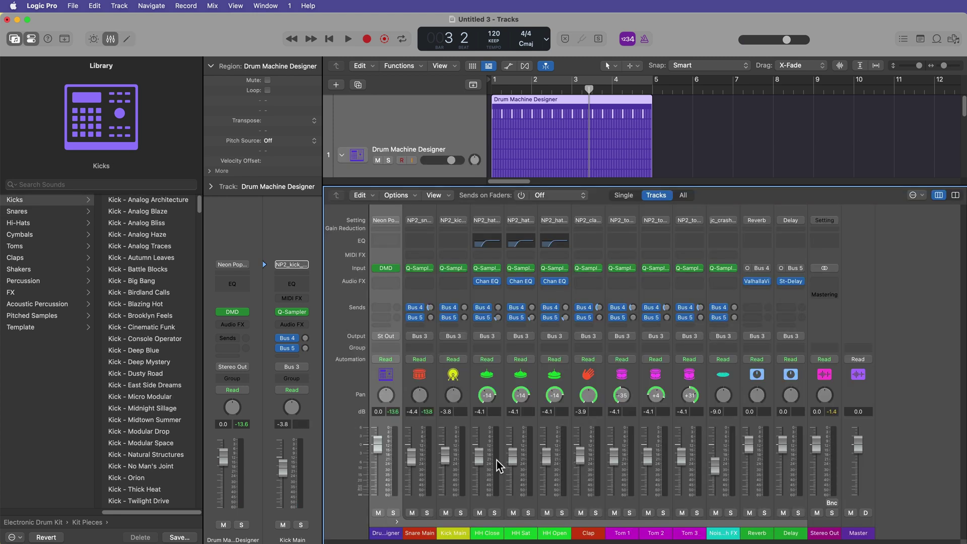
- Drag the Snare Main track so it sits directly below Kick Main
key(x)
click(558, 377)
click(454, 226)
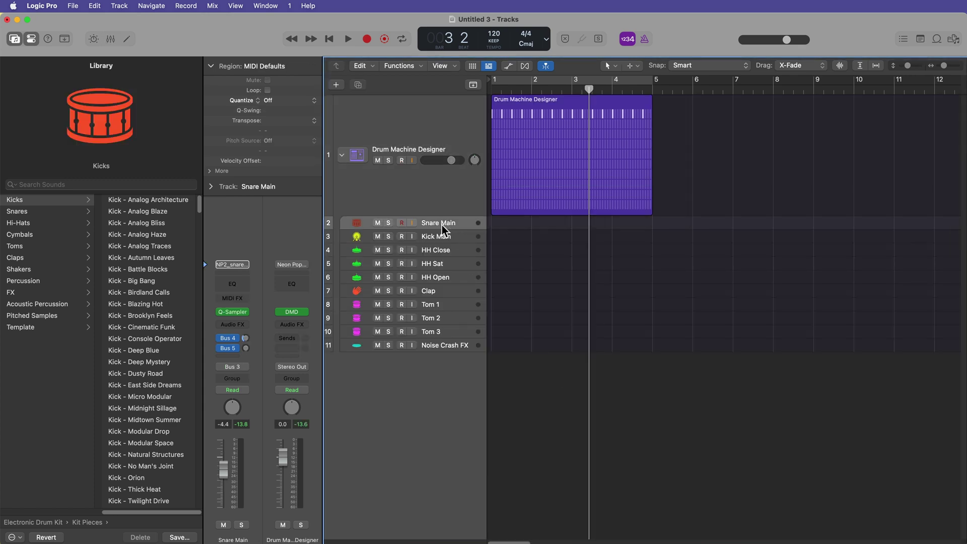
drag(454, 223, 454, 238)
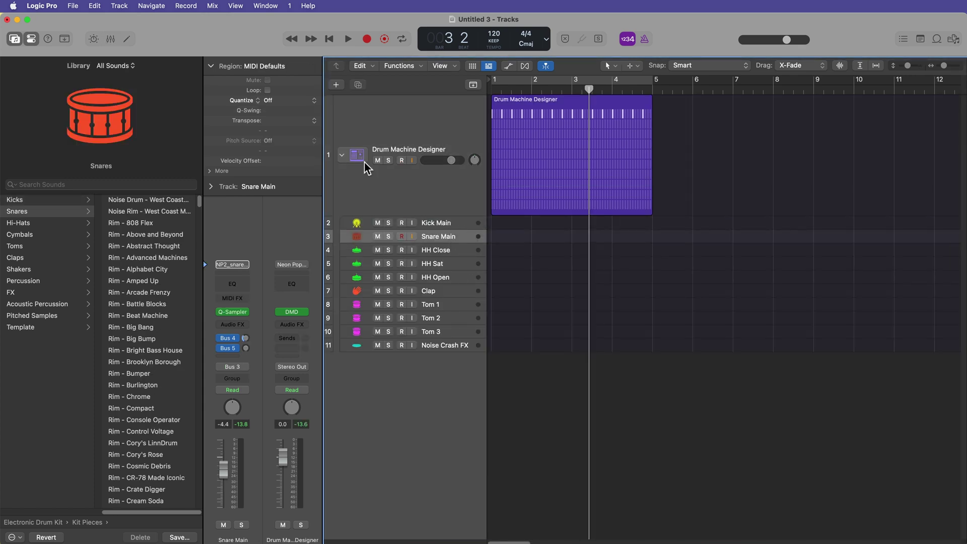
- Delete the pattern region and return the playhead to the start
click(340, 154)
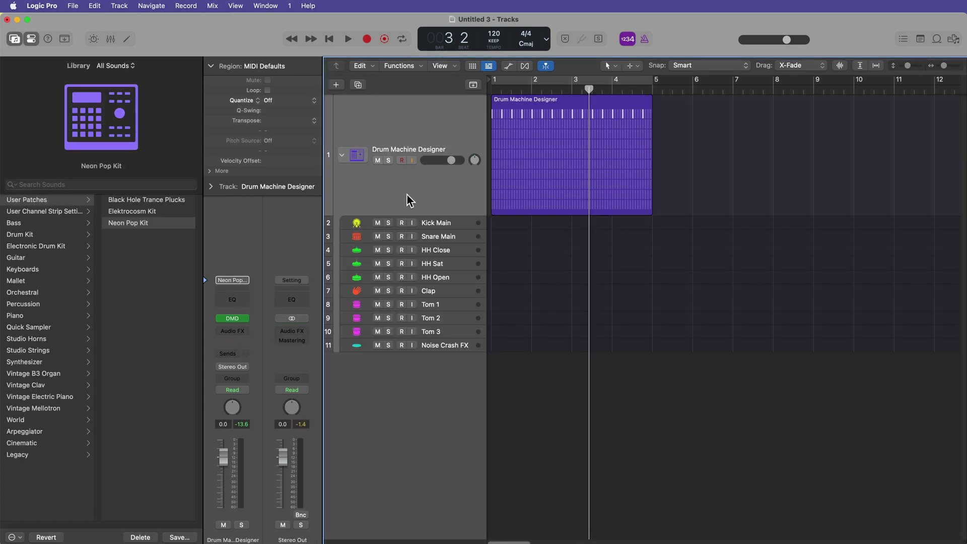
click(503, 157)
key(Delete)
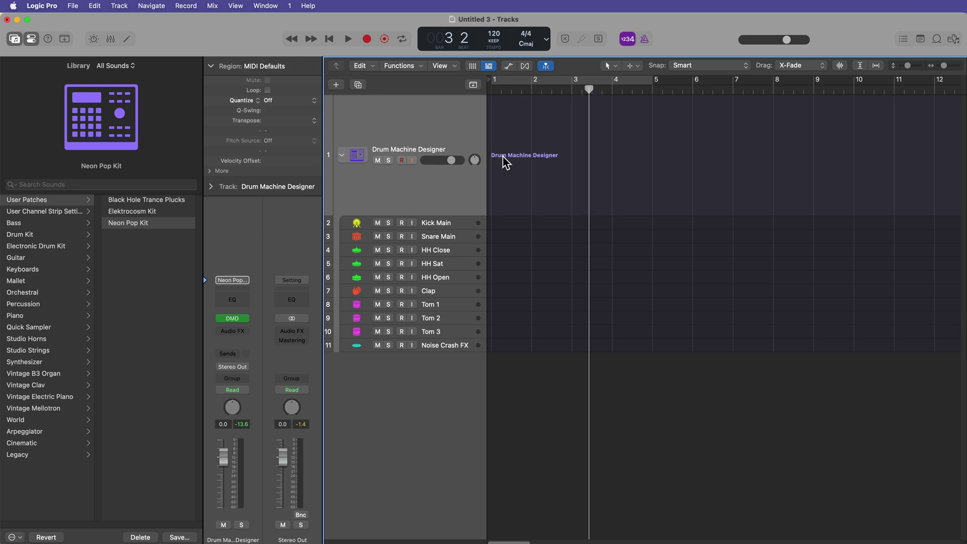
key(Return)
- Move Clap up to the fourth row and reselect the main Drum Machine Designer track
drag(452, 291, 449, 247)
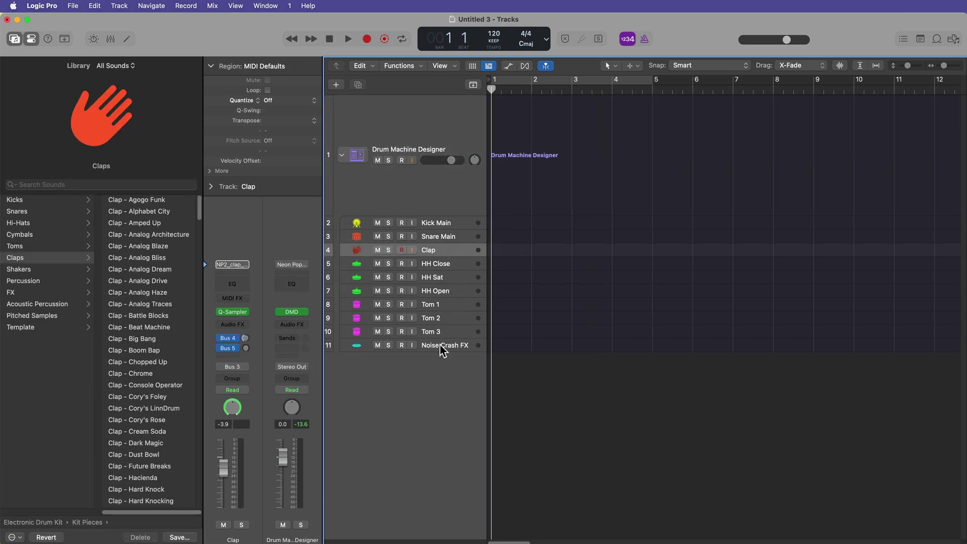
click(603, 372)
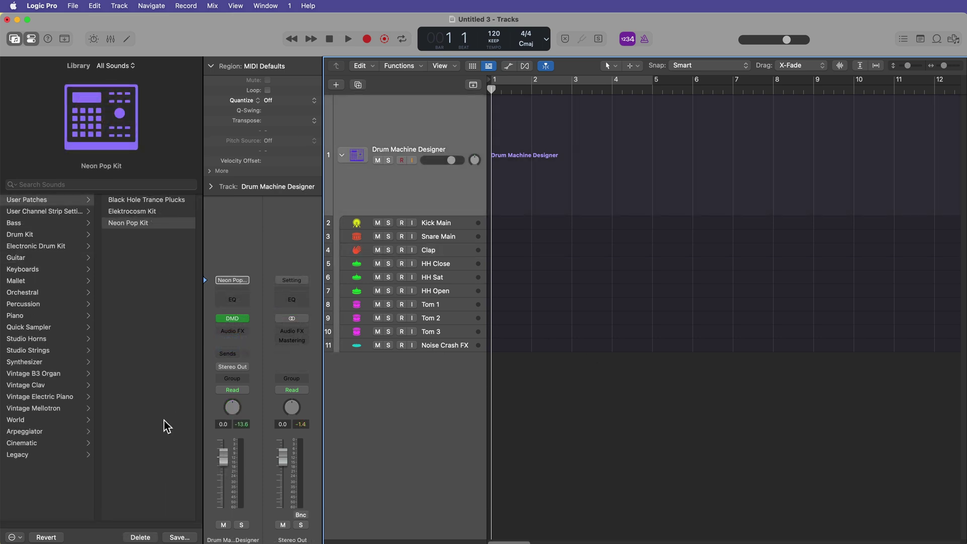
- Save the kit as 'Neon Pop Kit', replacing the existing user patch
click(179, 538)
text(Neon Pop Kit)
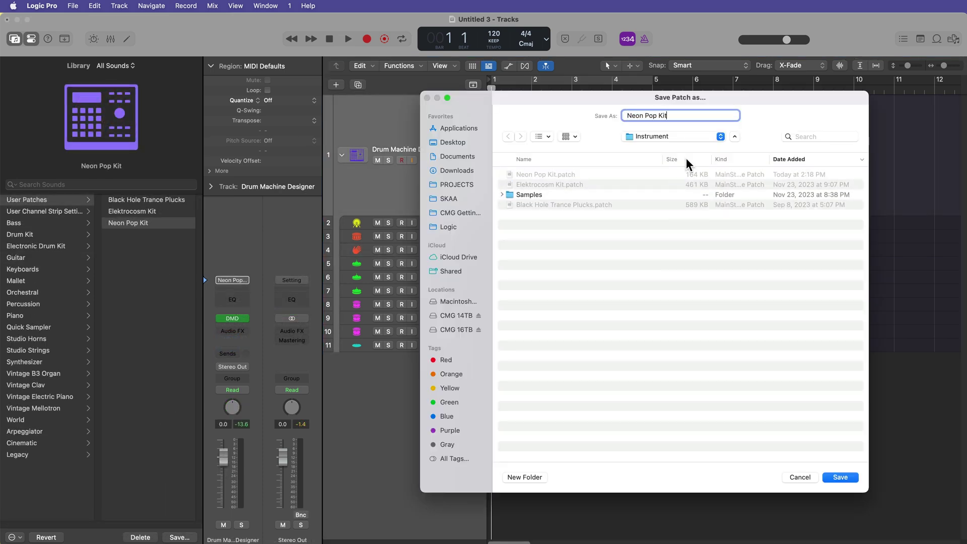
key(Return)
click(678, 339)
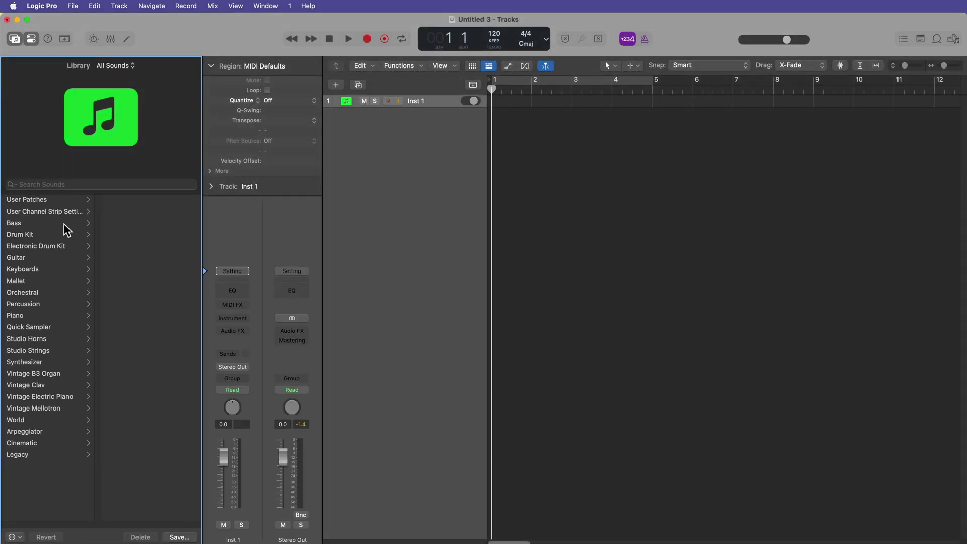
- Reload Neon Pop Kit from User Patches, expand its sub-tracks, and add an empty pattern region
click(45, 200)
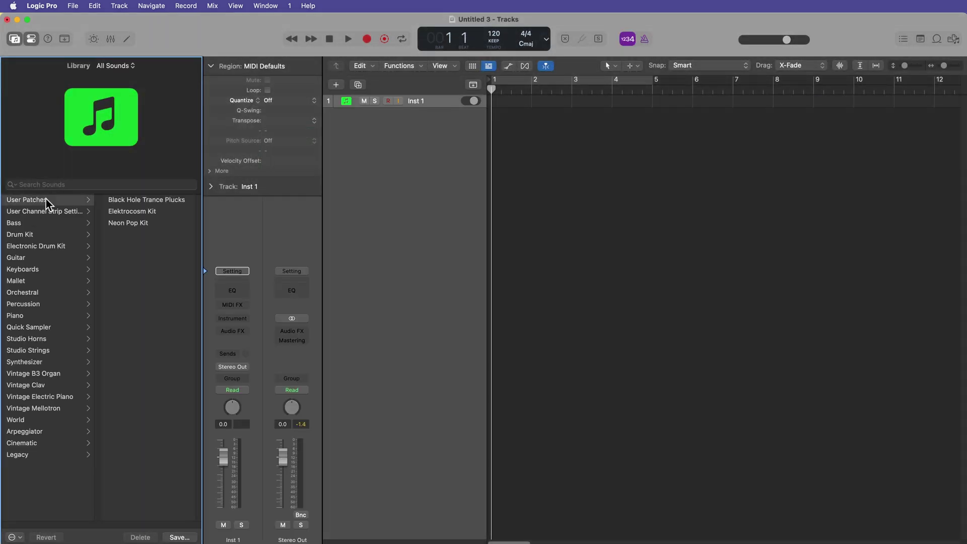
click(125, 222)
click(341, 101)
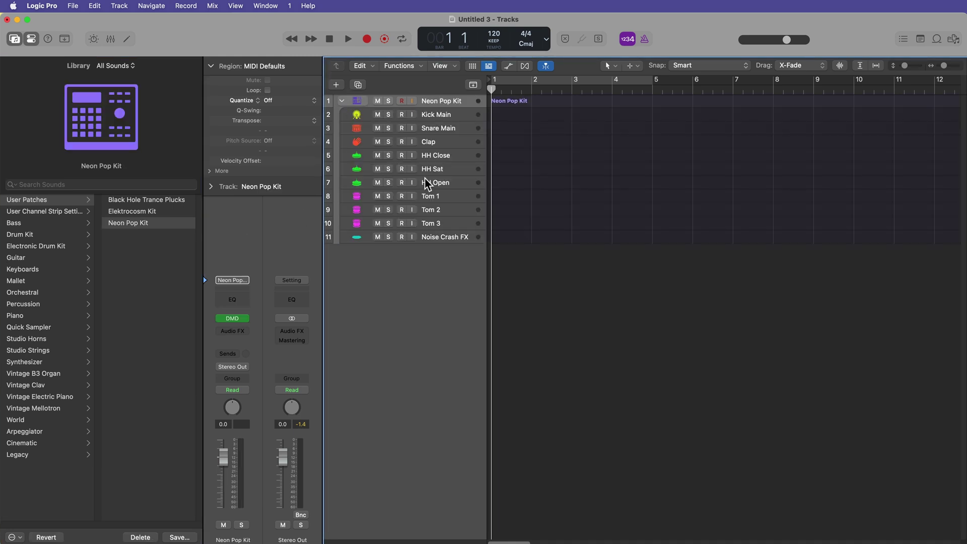
right_click(505, 99)
click(560, 117)
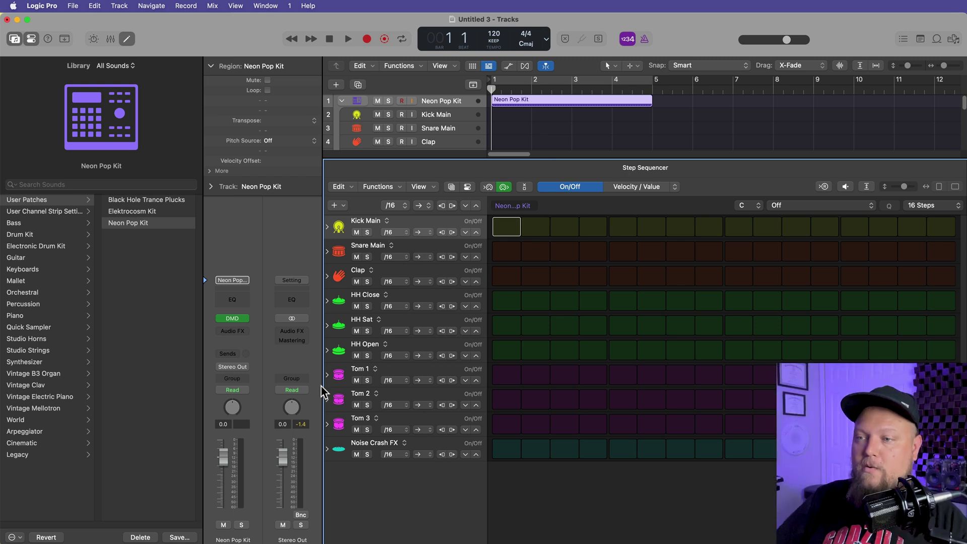
- Open Drum Machine Designer from the channel strip to show the Neon Pop Kit's ten pads
click(232, 319)
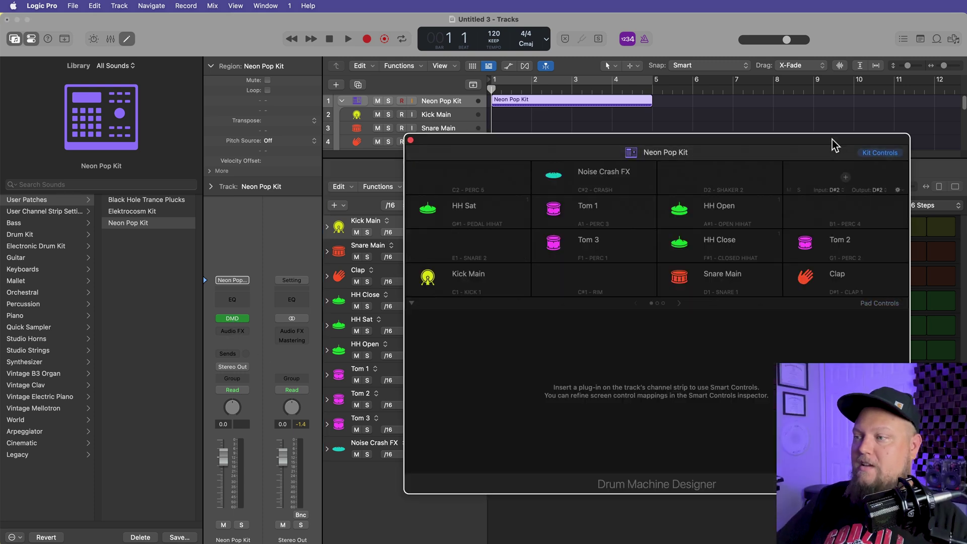